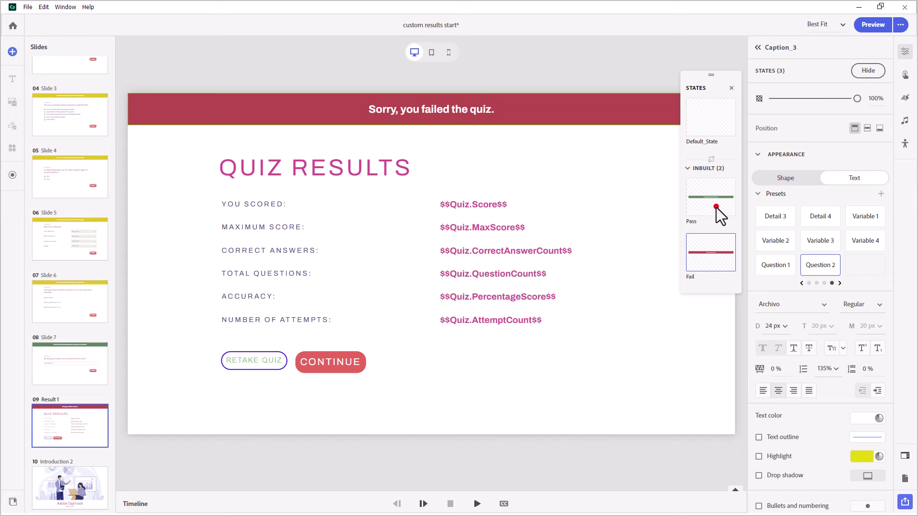
- Compare the Pass and Fail states of the caption on the Result 1 slide
{"action": "left_click", "coordinate": [716, 208]}
{"action": "left_click", "coordinate": [710, 260]}
{"action": "left_click", "coordinate": [564, 74]}
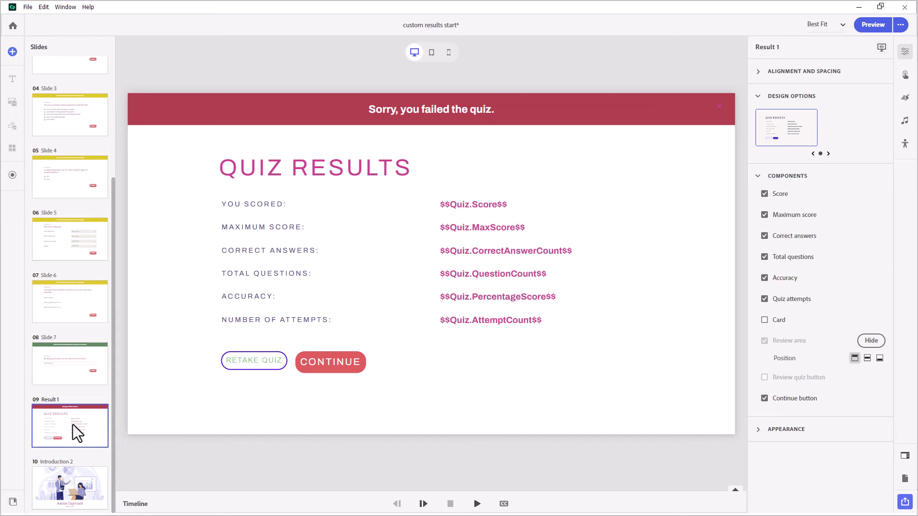
- Add a blank slide after Result 1 containing a paragraph text block with left-aligned body text
{"action": "left_click", "coordinate": [12, 50]}
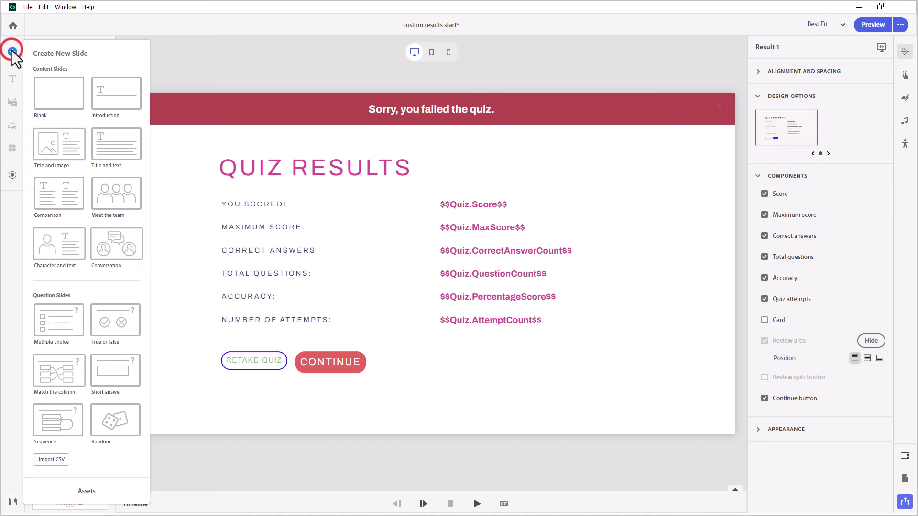
{"action": "left_click", "coordinate": [56, 93]}
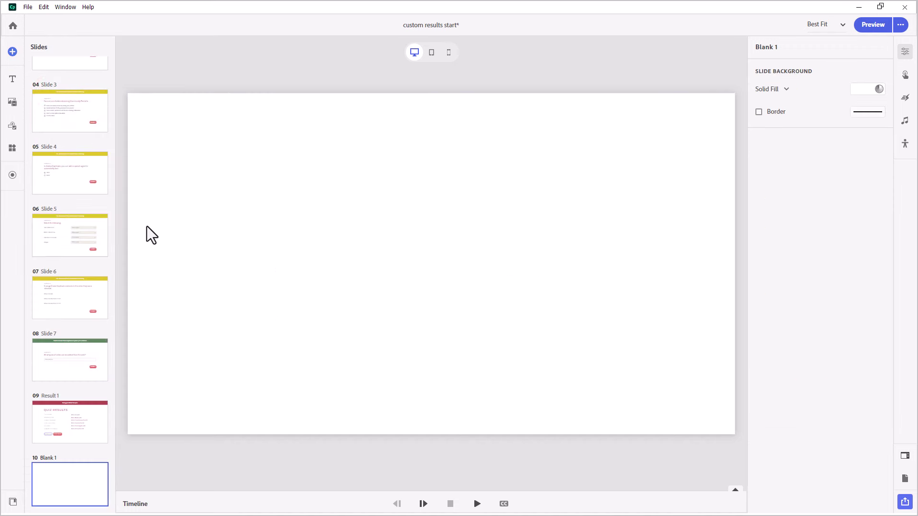
{"action": "left_click", "coordinate": [12, 79]}
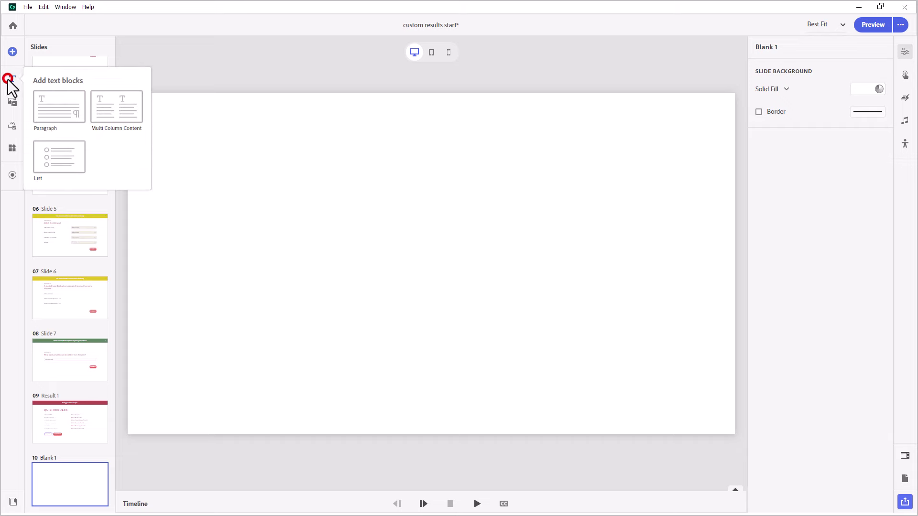
{"action": "left_click", "coordinate": [76, 101]}
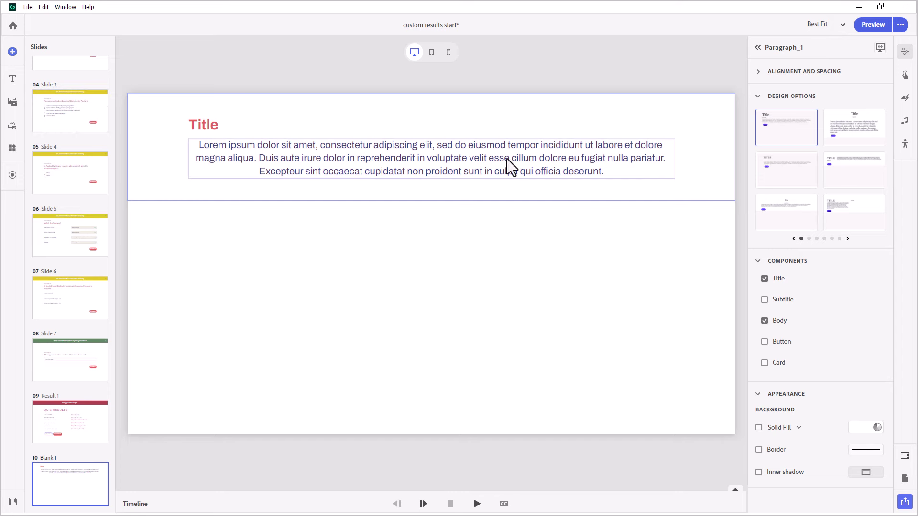
{"action": "left_click", "coordinate": [428, 152]}
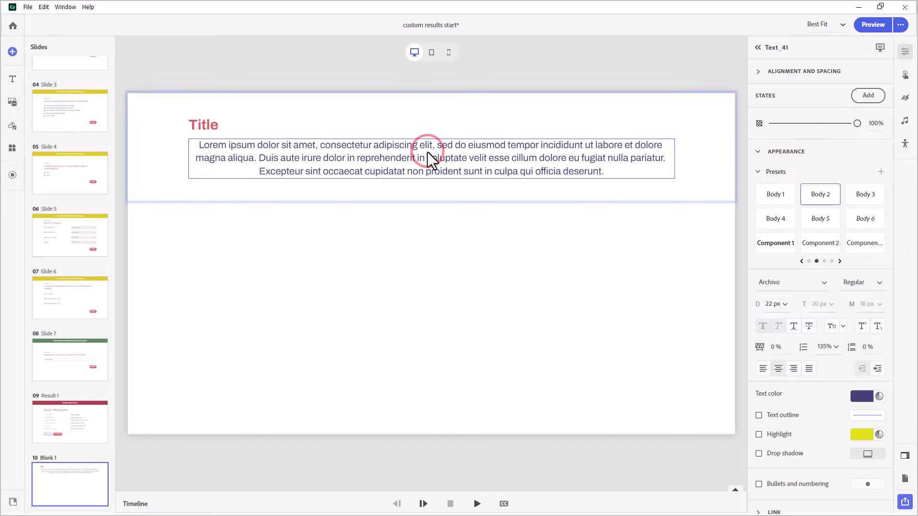
{"action": "left_click", "coordinate": [763, 369]}
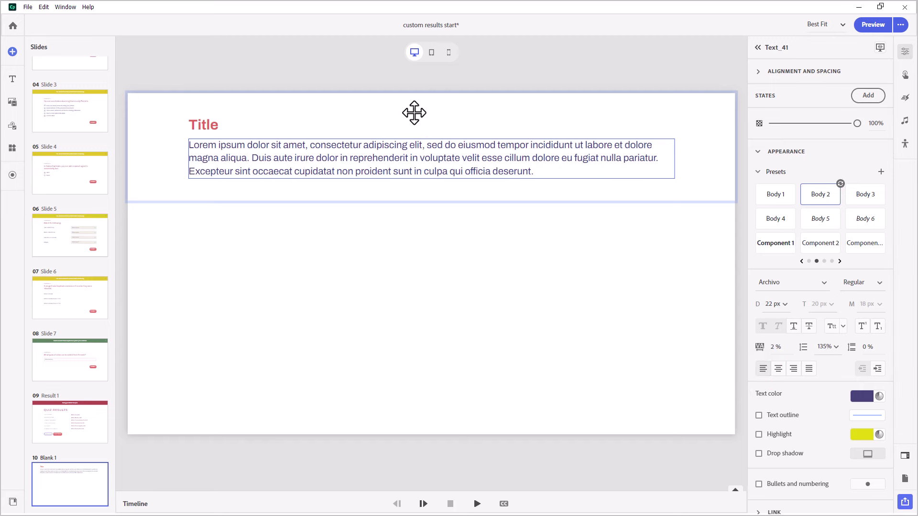
- Copy the "QUIZ RESULTS" heading from the Result 1 slide over the title placeholder on the Blank 1 slide
{"action": "left_click", "coordinate": [70, 416]}
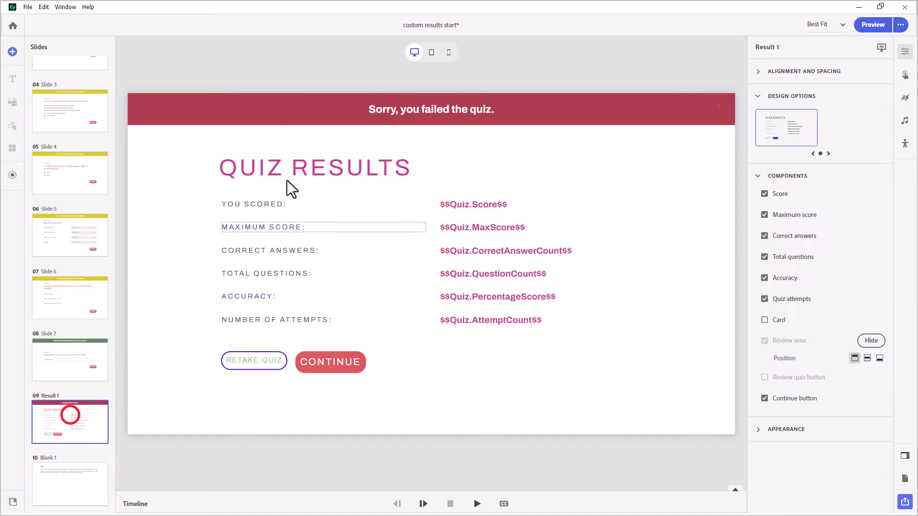
{"action": "left_click", "coordinate": [81, 482]}
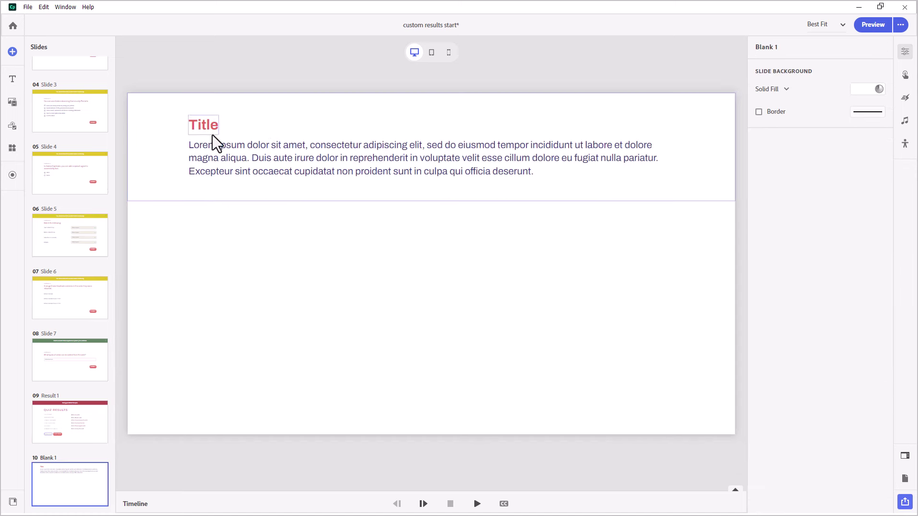
{"action": "left_click", "coordinate": [62, 417]}
{"action": "double_click", "coordinate": [292, 172]}
{"action": "key", "text": "ctrl+c"}
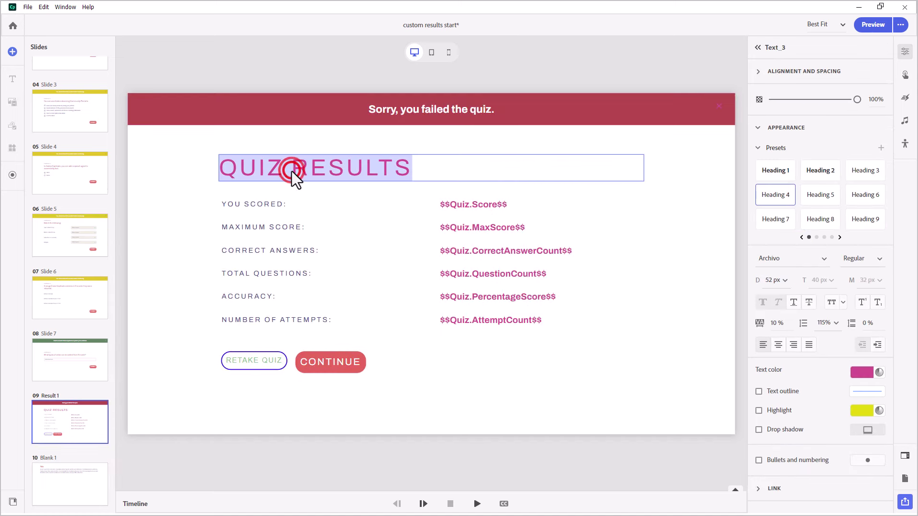
{"action": "left_click", "coordinate": [71, 480]}
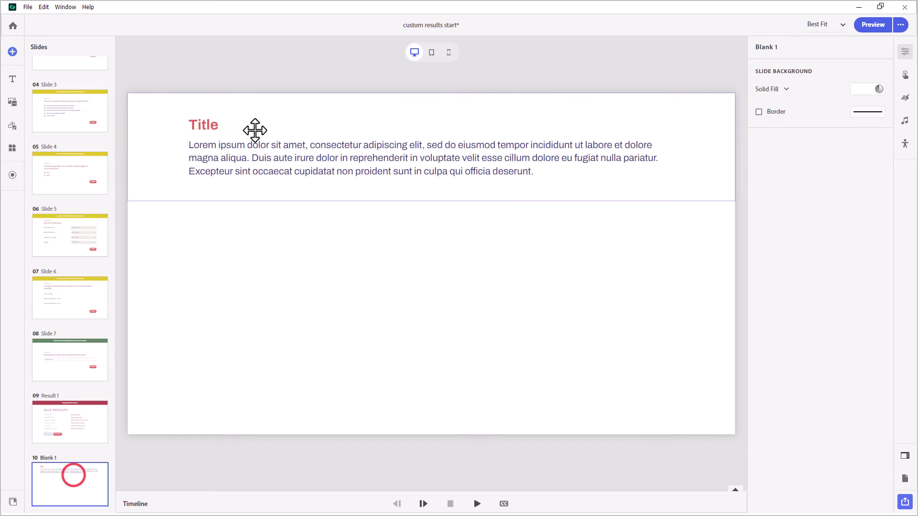
{"action": "double_click", "coordinate": [200, 122]}
{"action": "key", "text": "ctrl+v"}
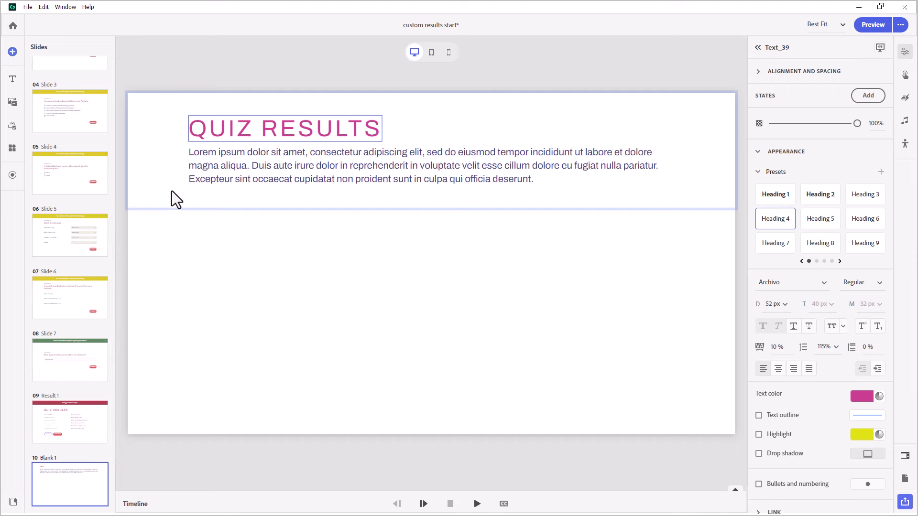
- Replace the body placeholder text with "You have successfully passed the quiz. Press the continue button to proceed."
{"action": "double_click", "coordinate": [407, 165]}
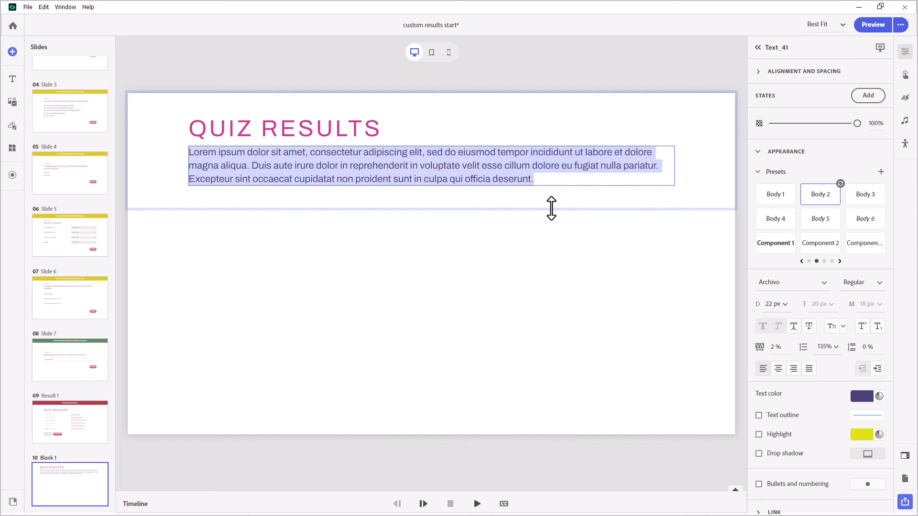
{"action": "type", "text": "You have succes"}
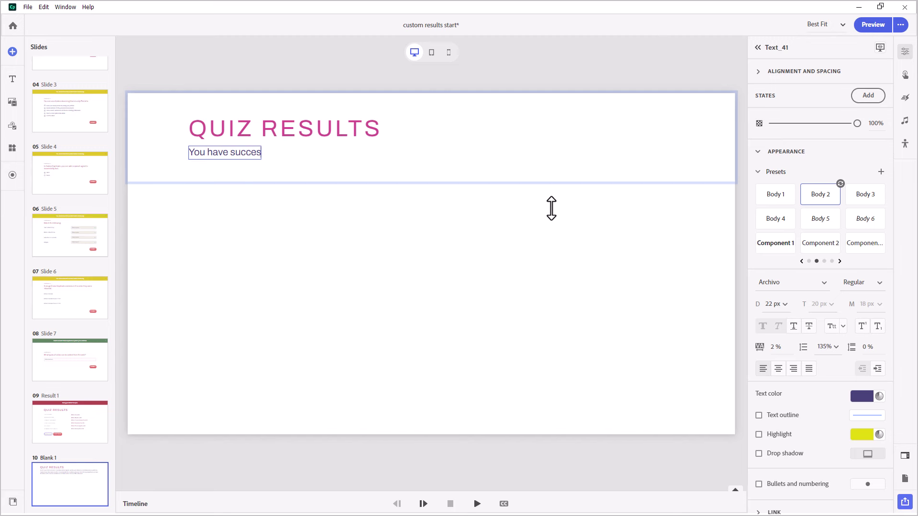
{"action": "type", "text": "sfully passed the quiz"}
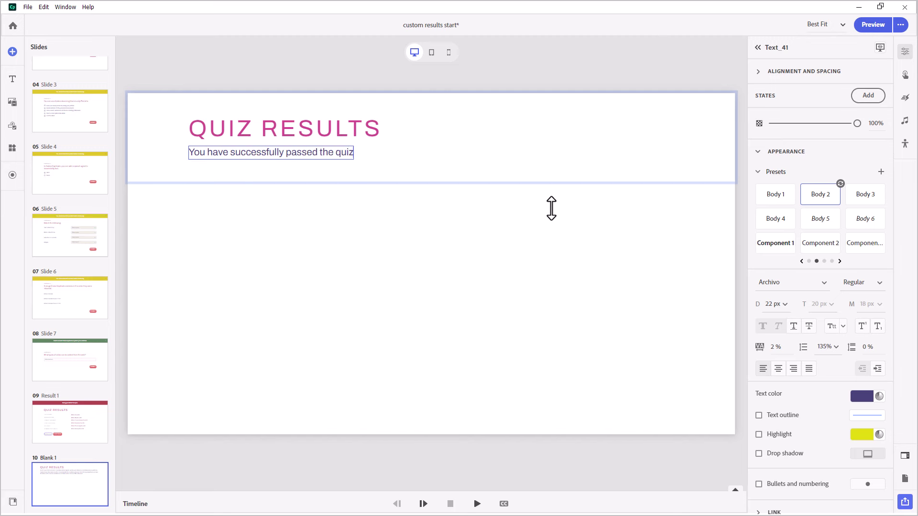
{"action": "type", "text": ". Press the continue"}
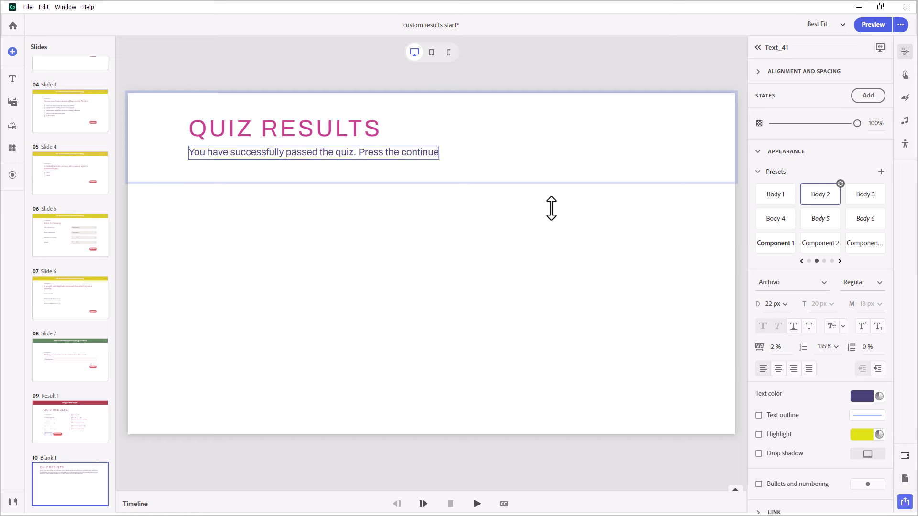
{"action": "type", "text": " button to procee"}
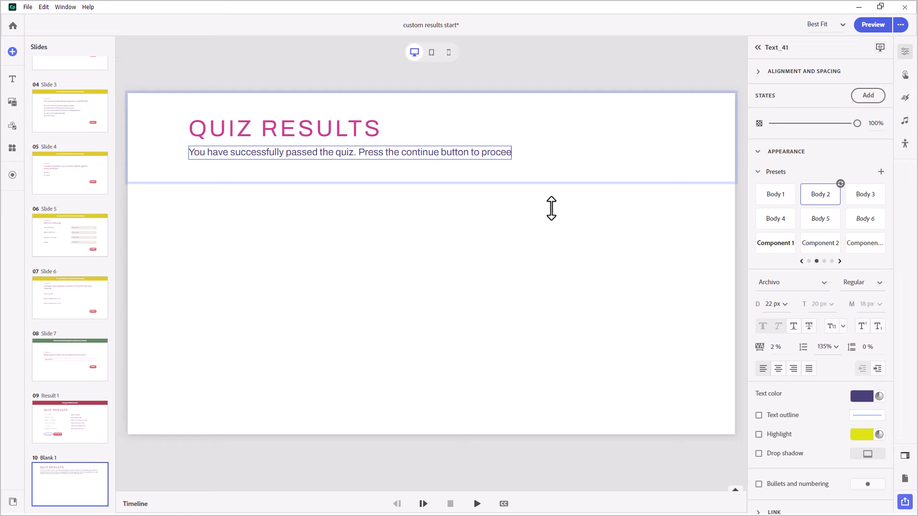
{"action": "type", "text": "d."}
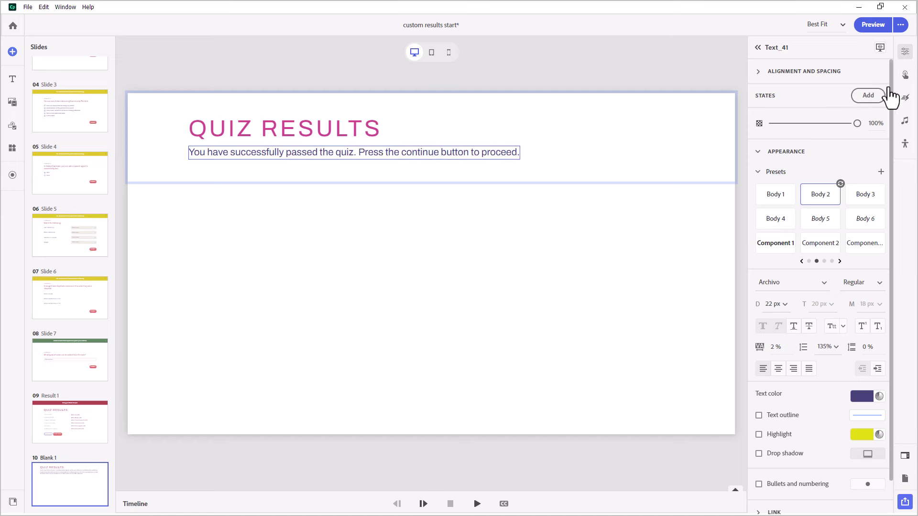
- Add a custom state named "failed" to the body text
{"action": "left_click", "coordinate": [875, 95]}
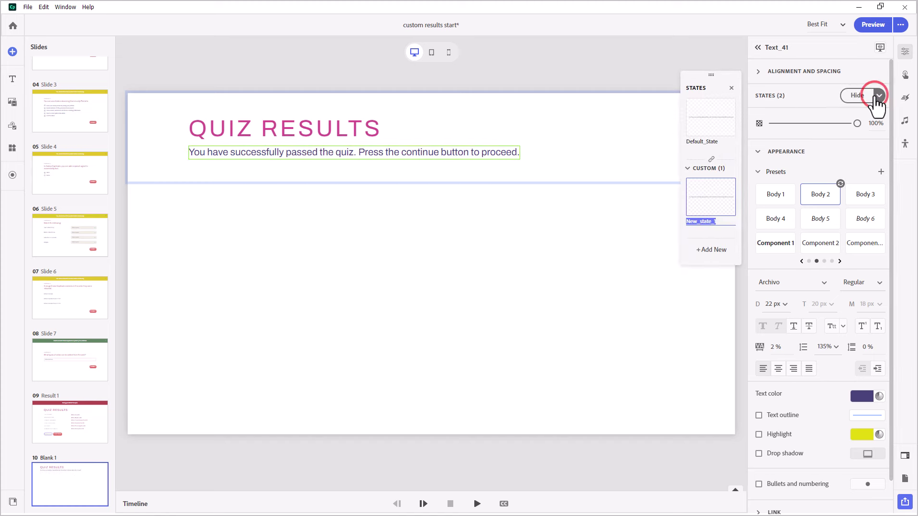
{"action": "left_click", "coordinate": [707, 222]}
{"action": "double_click", "coordinate": [728, 221]}
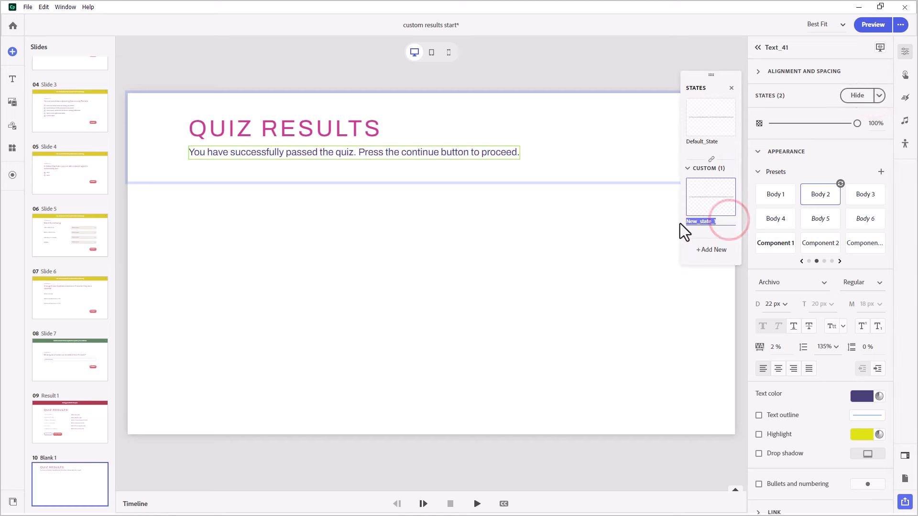
{"action": "type", "text": "failed"}
{"action": "left_click", "coordinate": [701, 208]}
- Set the failed state's text to "You were not successful. Press the retake quiz or retake course button to try again."
{"action": "double_click", "coordinate": [412, 149]}
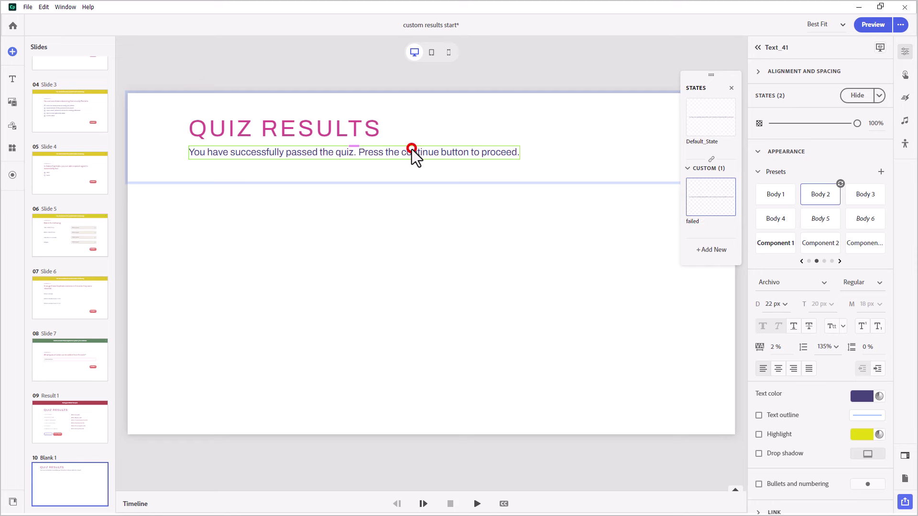
{"action": "type", "text": "You"}
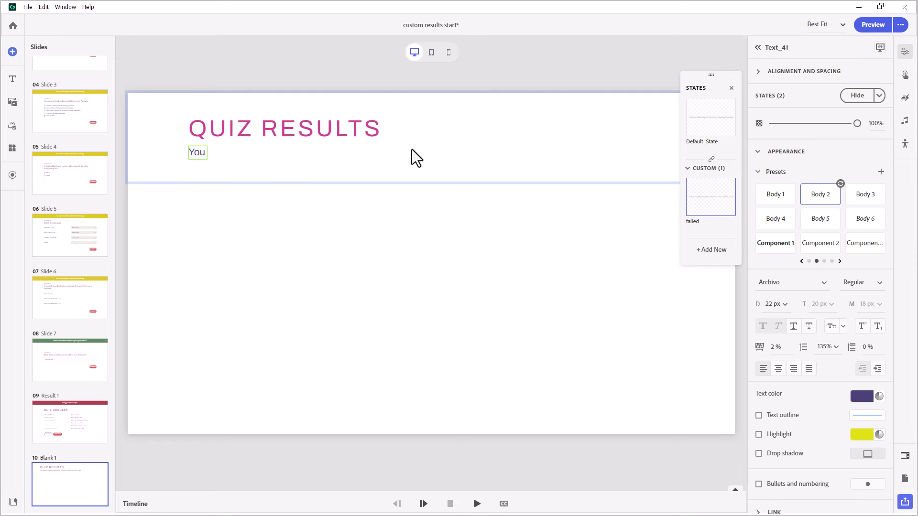
{"action": "type", "text": " were not succ"}
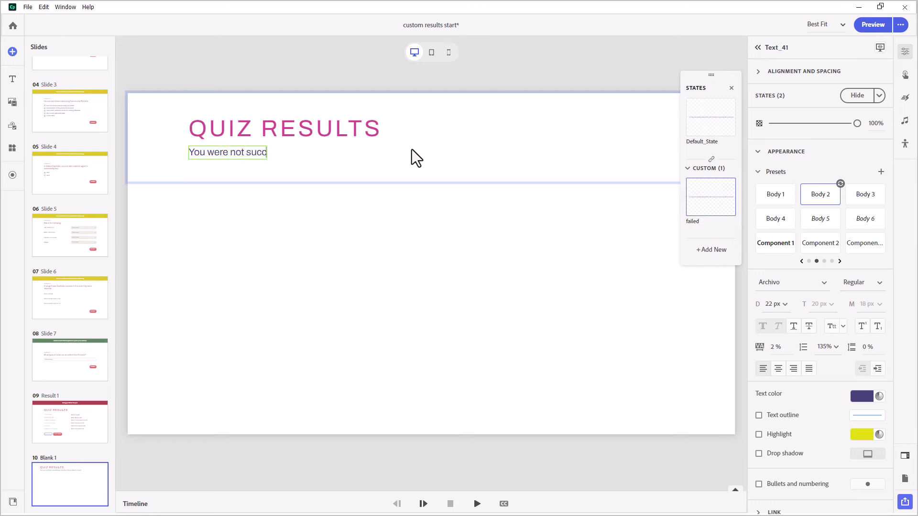
{"action": "type", "text": "essful. Press the retake"}
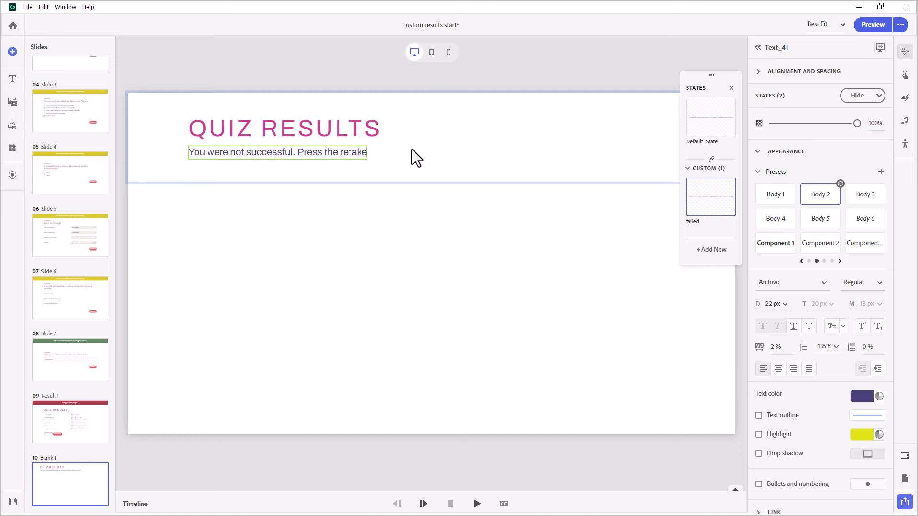
{"action": "type", "text": " quiz or retake course b"}
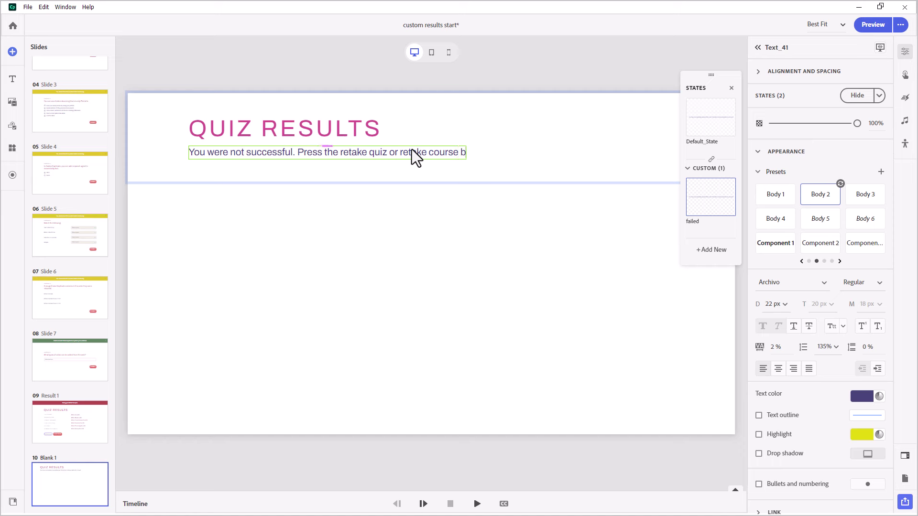
{"action": "type", "text": "utton to try a"}
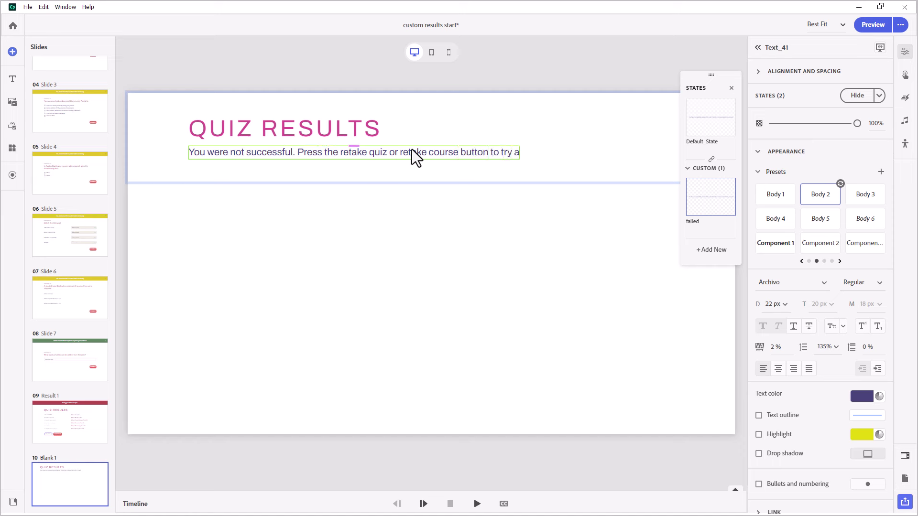
{"action": "type", "text": "gain."}
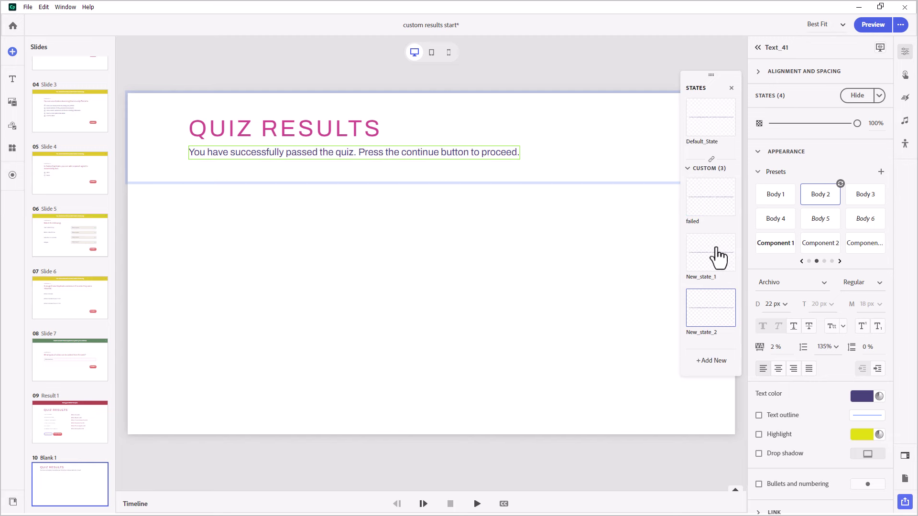
- Delete the extra New_state_2 state of the body text and rename New_state_1 to "out_of_tries"
{"action": "key", "text": "Delete"}
{"action": "double_click", "coordinate": [700, 276]}
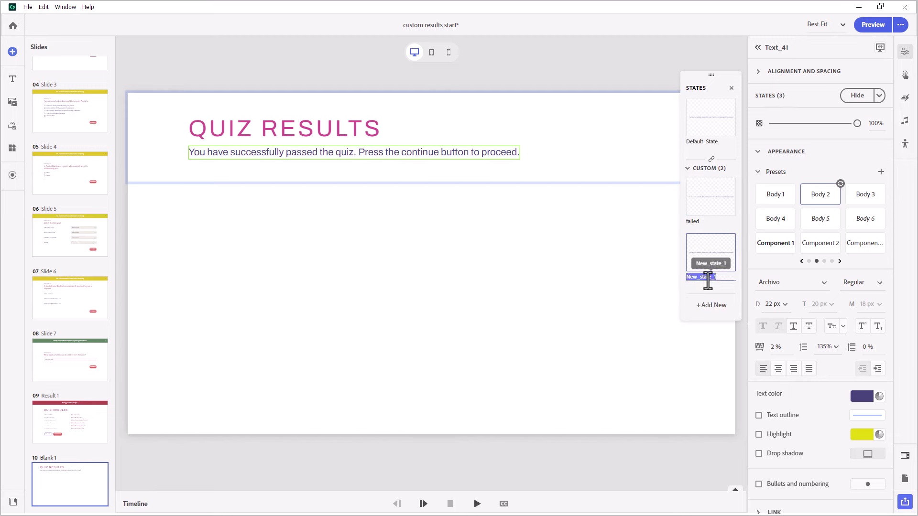
{"action": "type", "text": "out_of_tries"}
{"action": "key", "text": "Return"}
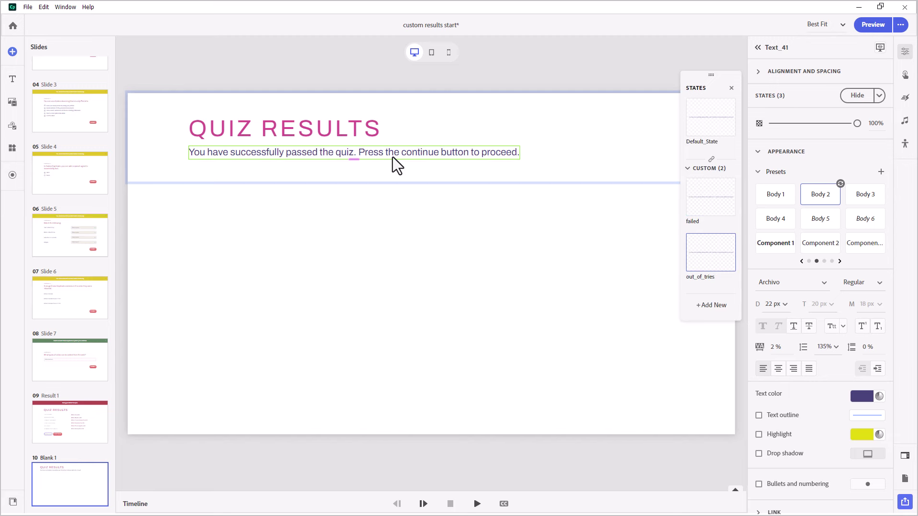
- Set the out_of_tries state's text to "You have used up all your attempts. Please see your supervisor for next steps."
{"action": "double_click", "coordinate": [390, 156]}
{"action": "type", "text": "You h"}
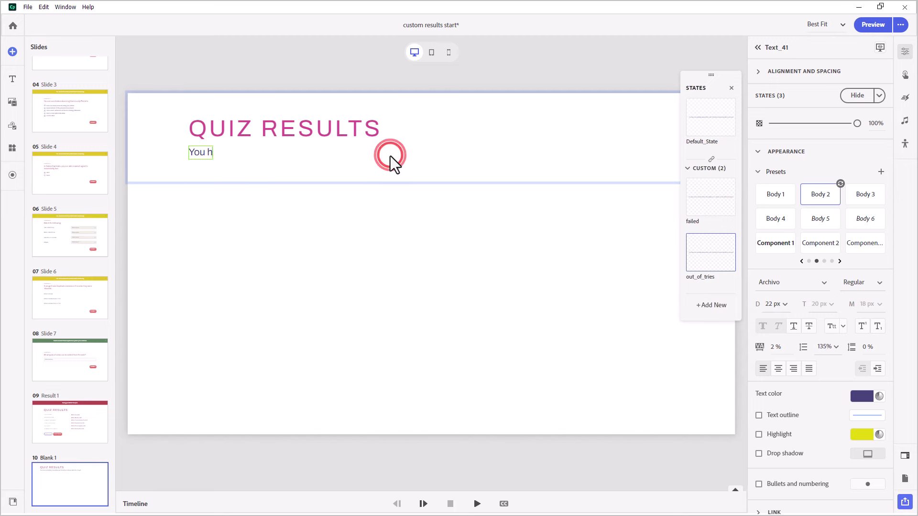
{"action": "type", "text": "ave used up a"}
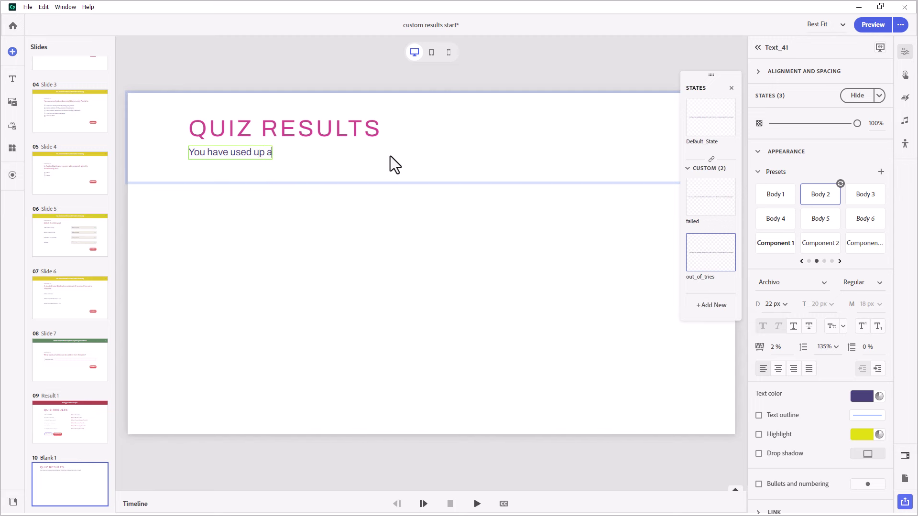
{"action": "type", "text": "ll your attempts. Please see"}
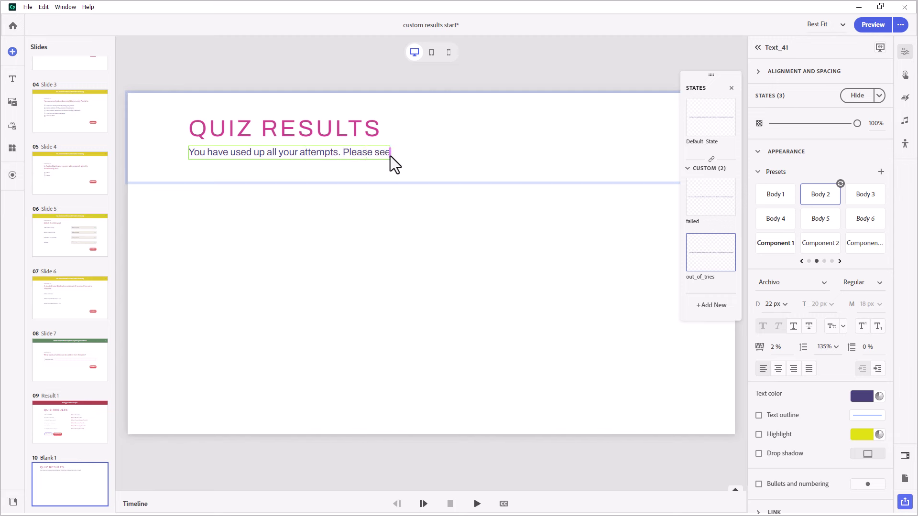
{"action": "type", "text": " your supervisor"}
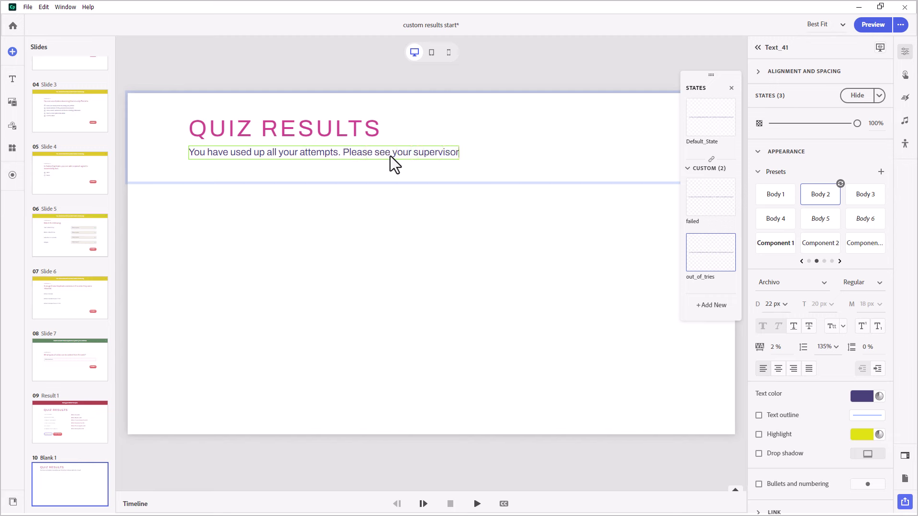
{"action": "type", "text": " for next steps."}
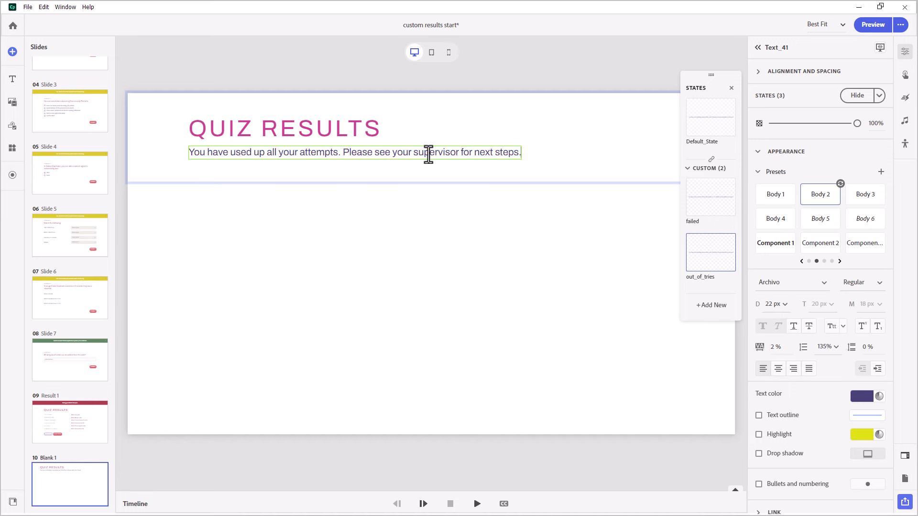
{"action": "left_click", "coordinate": [350, 76]}
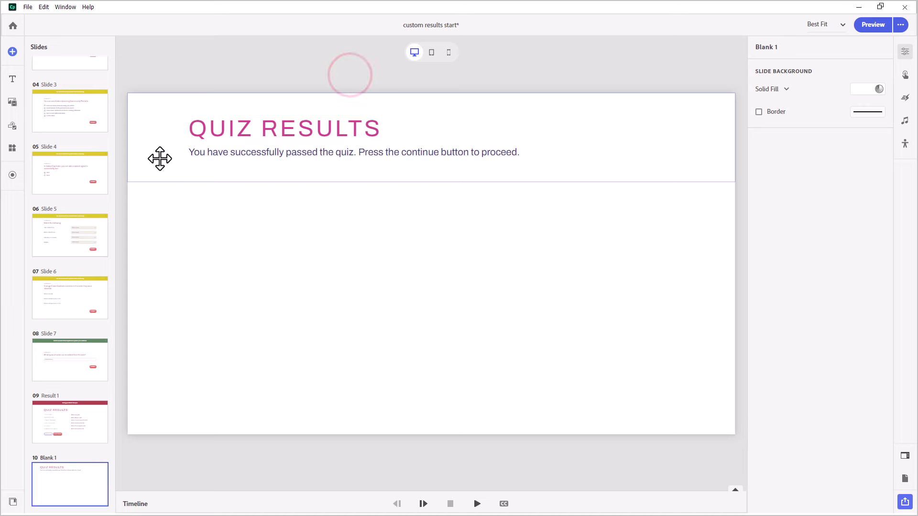
- Insert a two-column Multi Column Content text block below the results message on the Blank 1 slide
{"action": "left_click", "coordinate": [68, 422]}
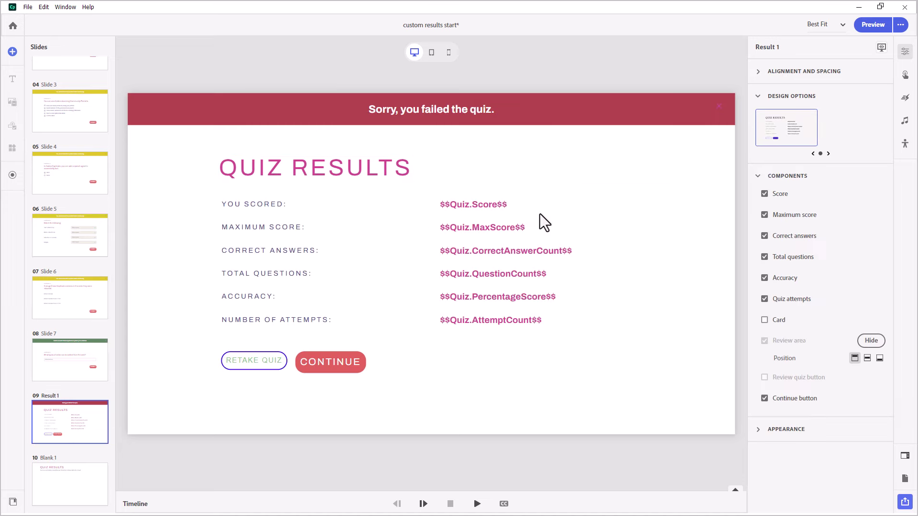
{"action": "left_click", "coordinate": [67, 484]}
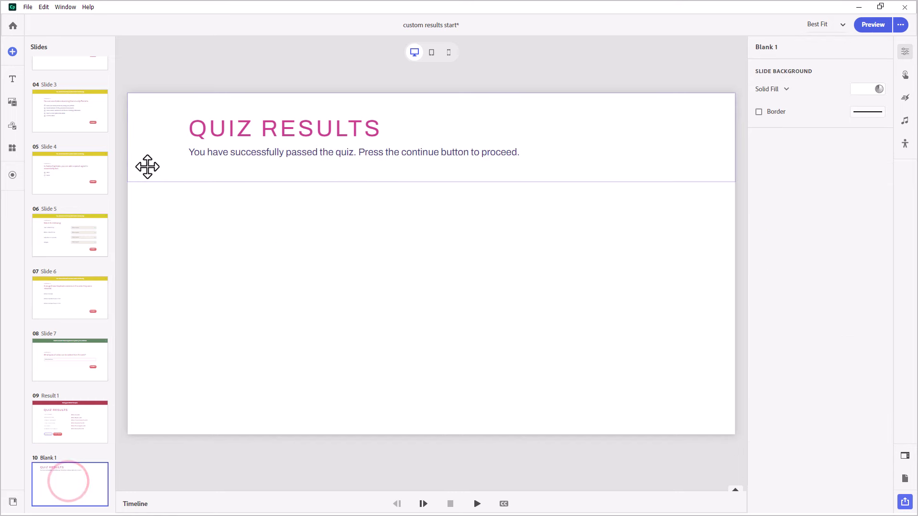
{"action": "left_click", "coordinate": [11, 73]}
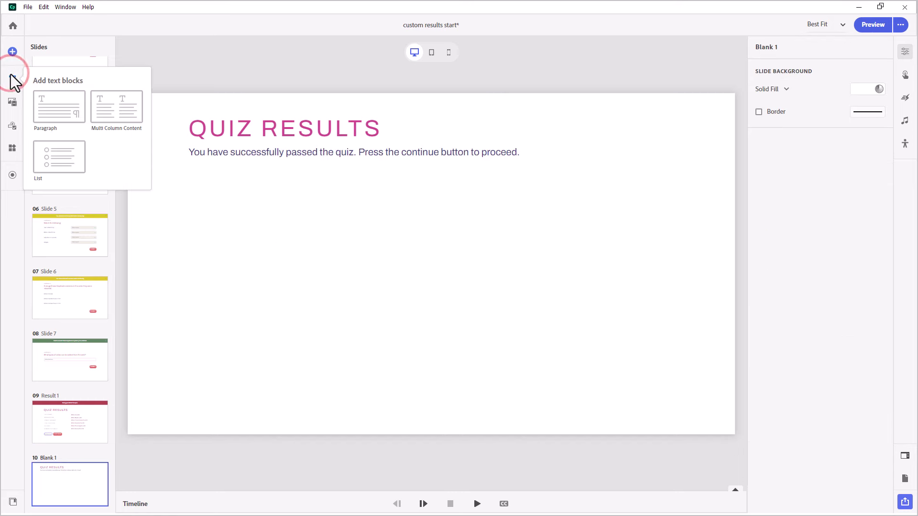
{"action": "left_click", "coordinate": [112, 108]}
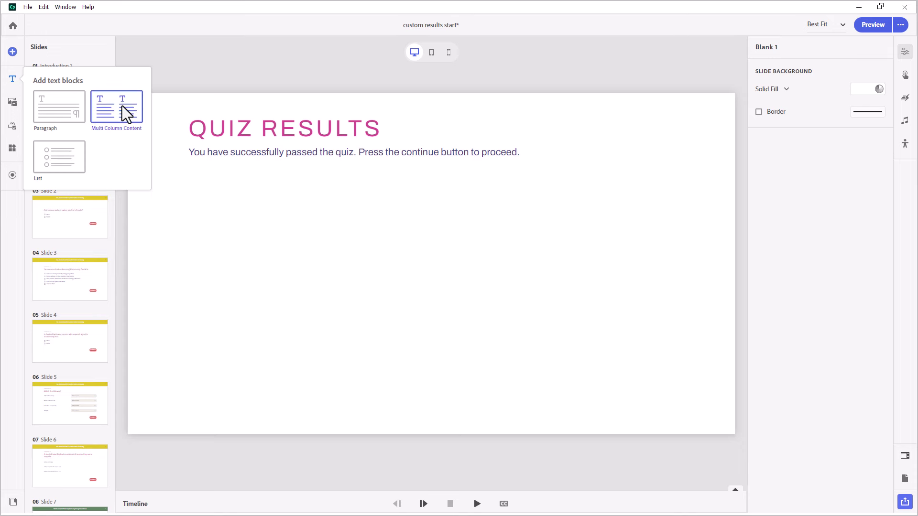
{"action": "left_click", "coordinate": [122, 105]}
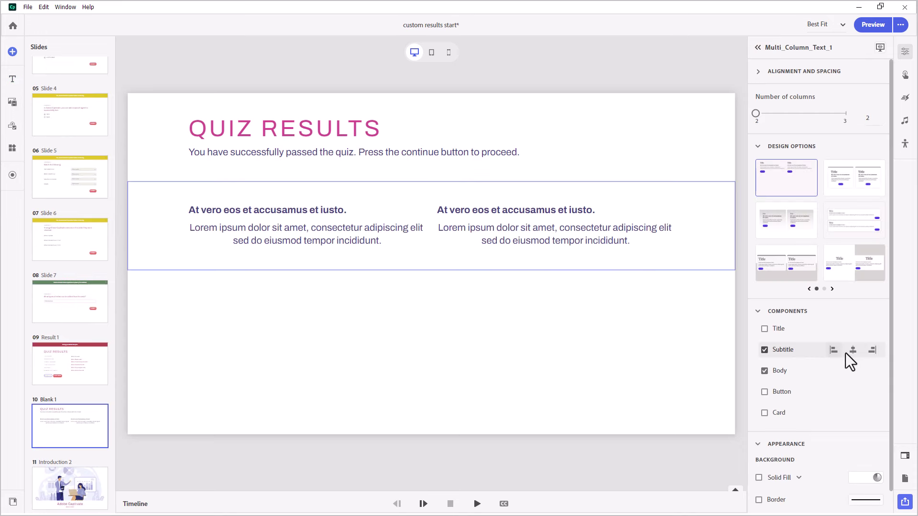
- Reduce the two-column block to centered subtitles without body text and tighten the block's height
{"action": "left_click", "coordinate": [845, 352]}
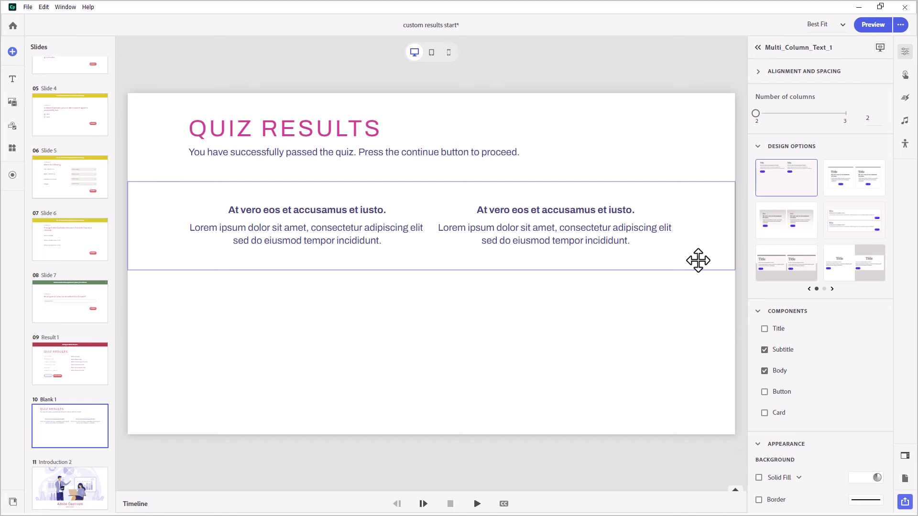
{"action": "left_click", "coordinate": [771, 375]}
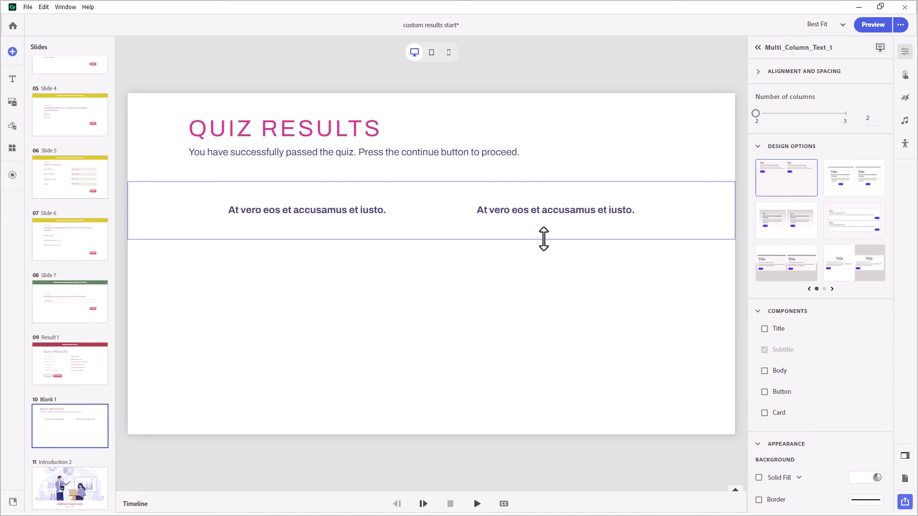
{"action": "left_click_drag", "start_coordinate": [543, 239], "coordinate": [543, 215]}
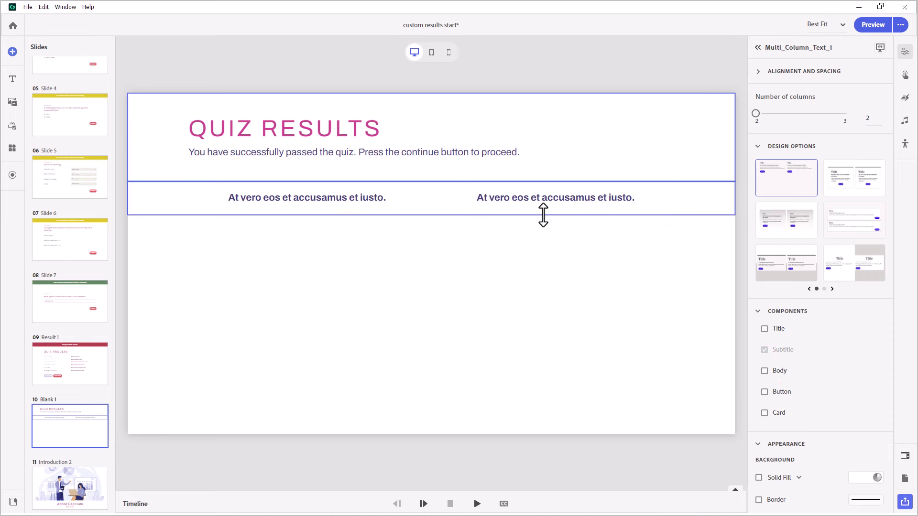
- Replace the first column's subtitle with the "YOU SCORED:" label copied from the Result 1 slide
{"action": "left_click", "coordinate": [77, 358]}
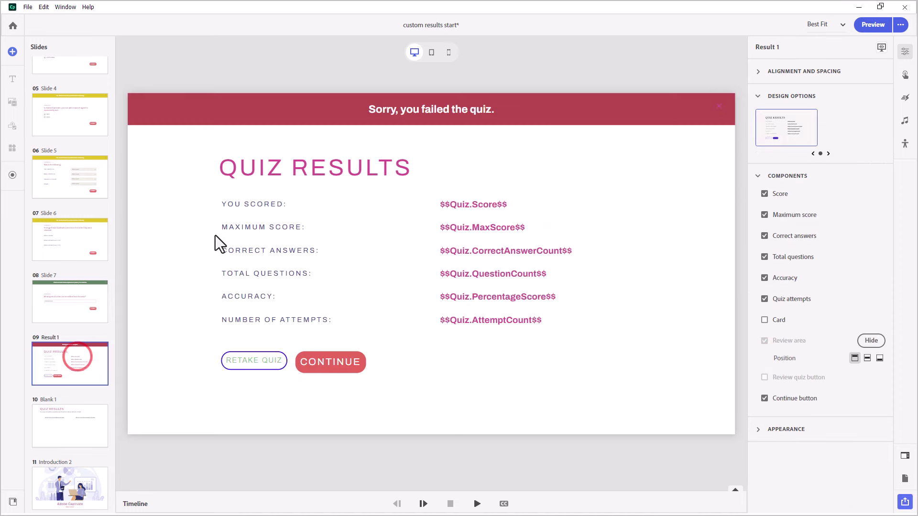
{"action": "double_click", "coordinate": [251, 200]}
{"action": "key", "text": "ctrl+c"}
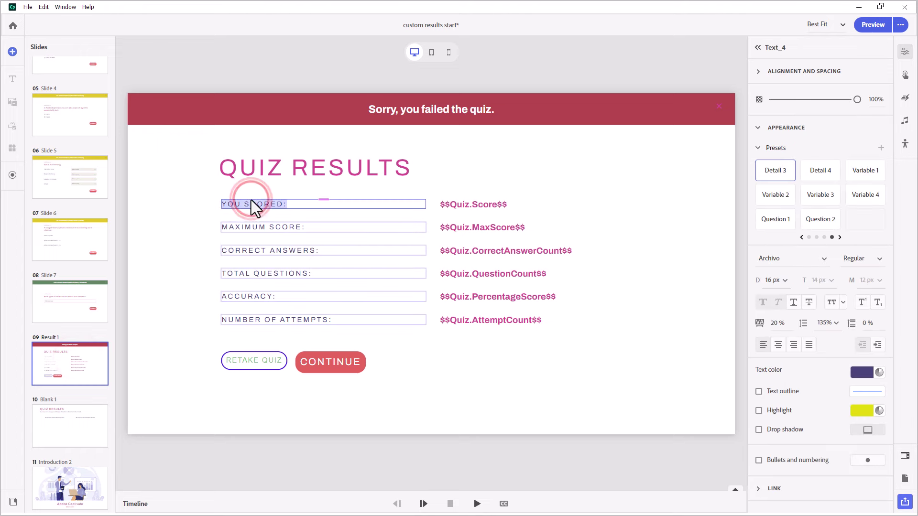
{"action": "left_click", "coordinate": [64, 417]}
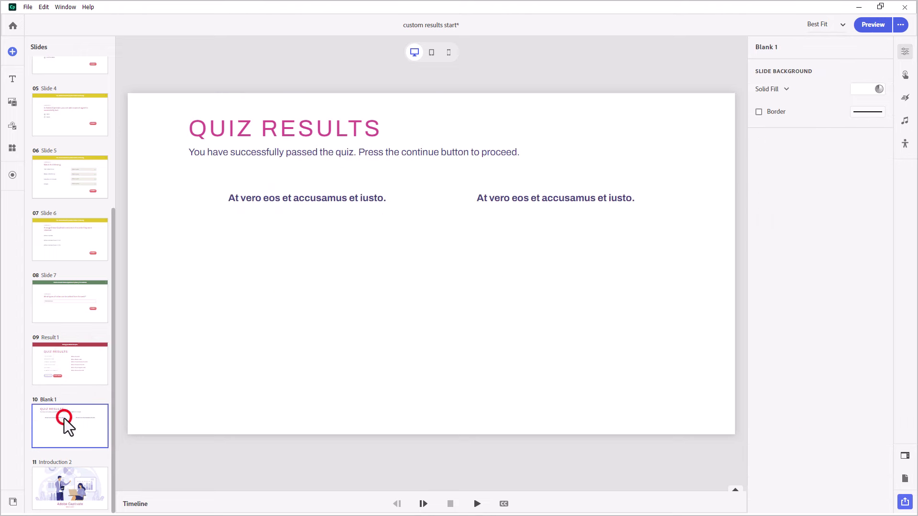
{"action": "left_click", "coordinate": [291, 197]}
{"action": "double_click", "coordinate": [292, 197]}
{"action": "key", "text": "ctrl+v"}
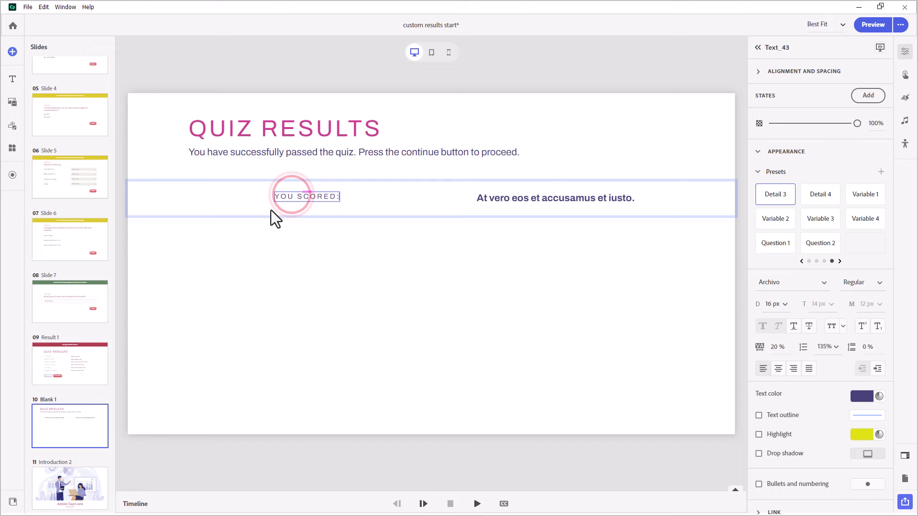
- Replace the second column's subtitle with the $$Quiz.Score$$ variable copied from the Result 1 slide
{"action": "left_click", "coordinate": [85, 342]}
{"action": "left_click", "coordinate": [480, 205]}
{"action": "double_click", "coordinate": [480, 205]}
{"action": "key", "text": "ctrl+c"}
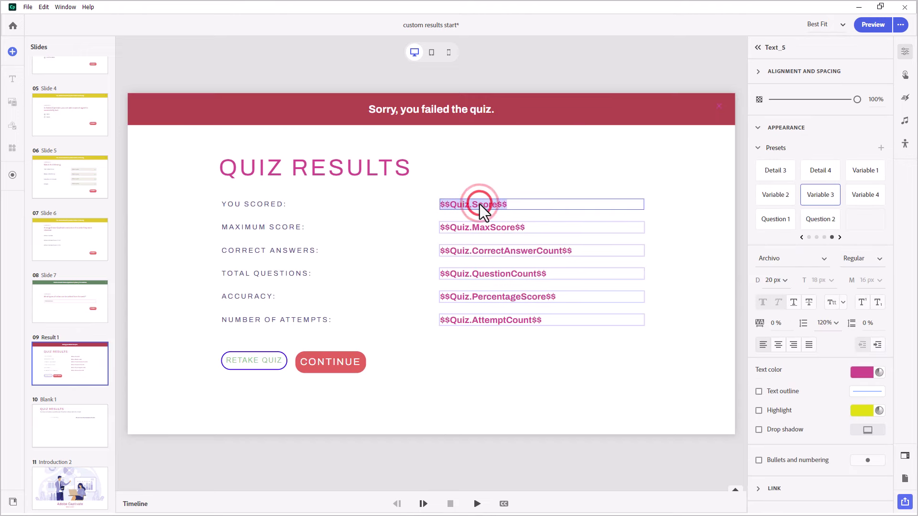
{"action": "left_click", "coordinate": [80, 410]}
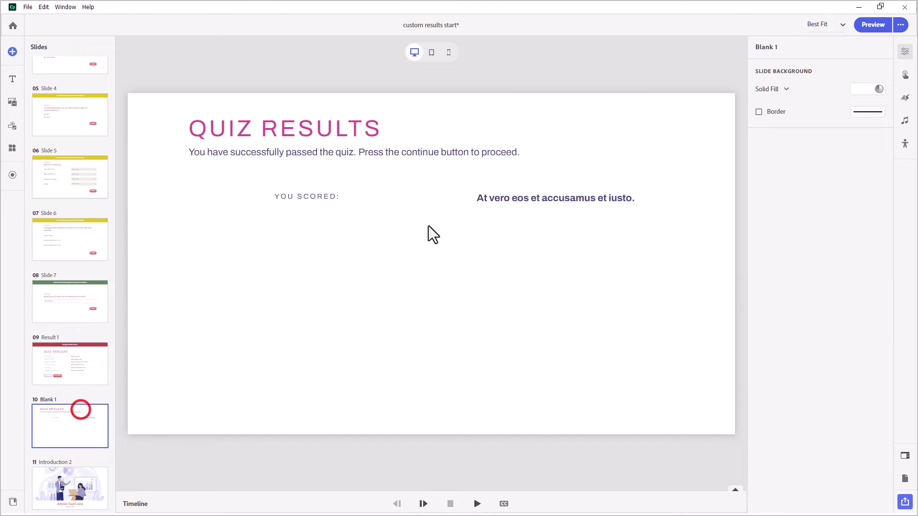
{"action": "left_click", "coordinate": [523, 200]}
{"action": "double_click", "coordinate": [523, 199]}
{"action": "key", "text": "ctrl+v"}
{"action": "left_click", "coordinate": [125, 371]}
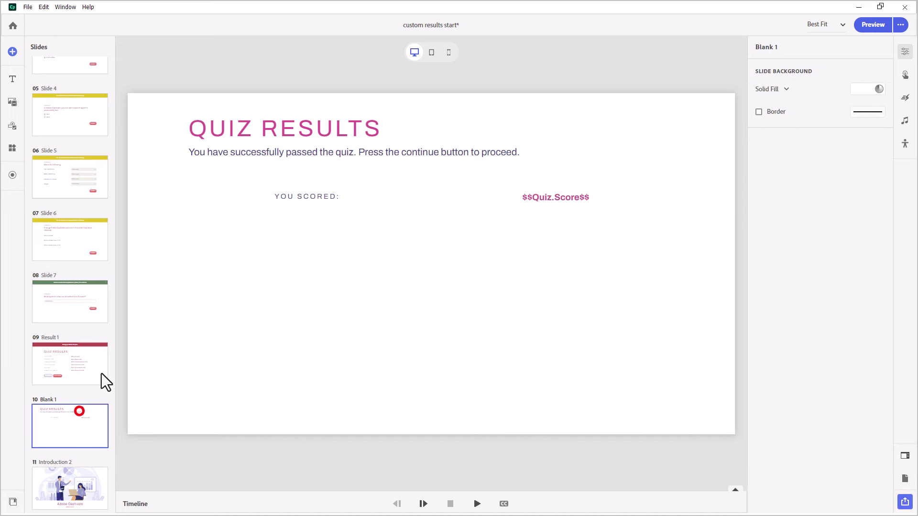
- Duplicate the "YOU SCORED:" row on the Blank 1 slide until there are six identical rows
{"action": "left_click", "coordinate": [81, 363]}
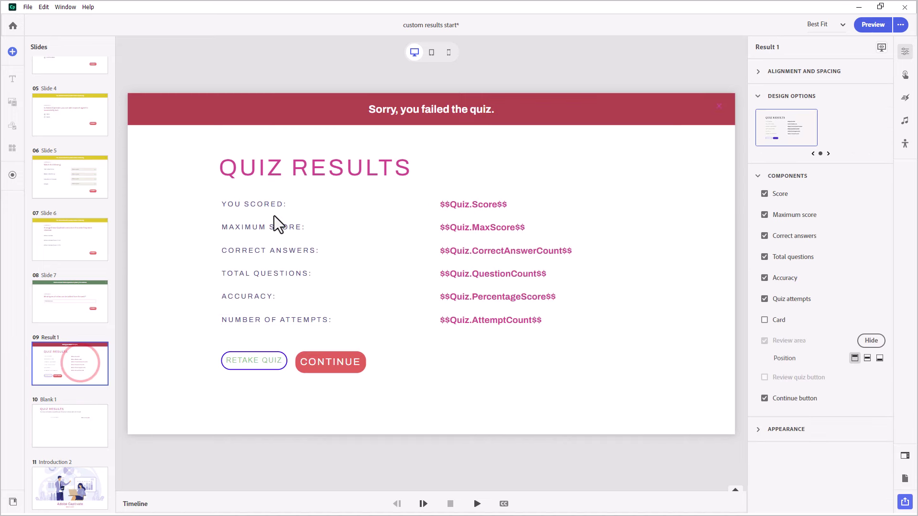
{"action": "left_click", "coordinate": [81, 428]}
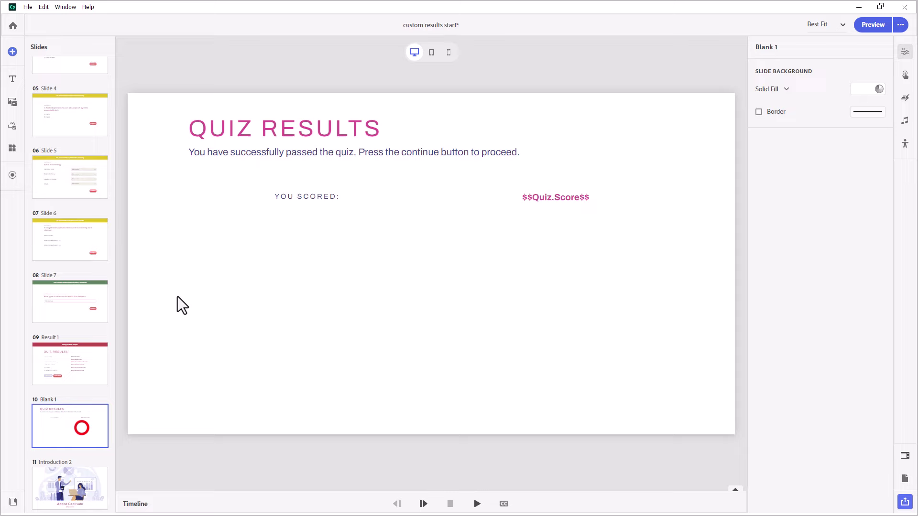
{"action": "left_click", "coordinate": [218, 194]}
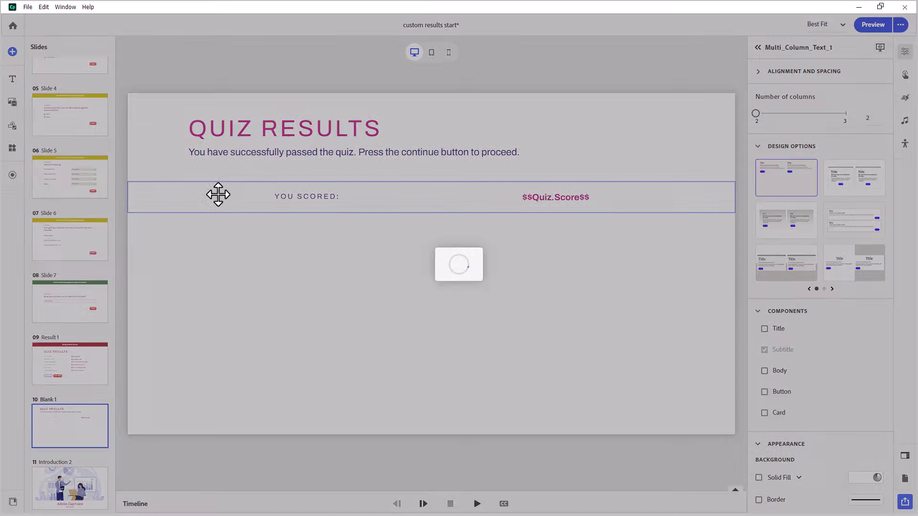
{"action": "key", "text": "ctrl+d"}
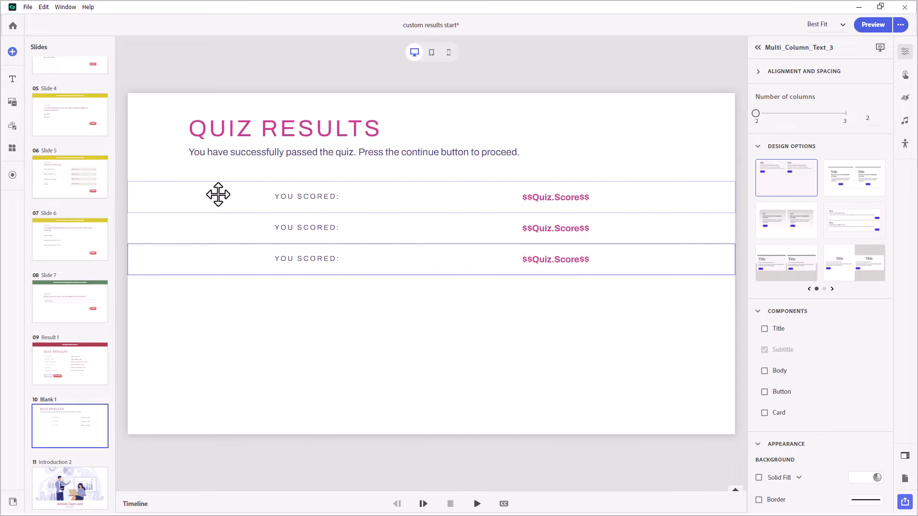
{"action": "key", "text": "ctrl+d"}
{"action": "key", "text": "ctrl+d"}
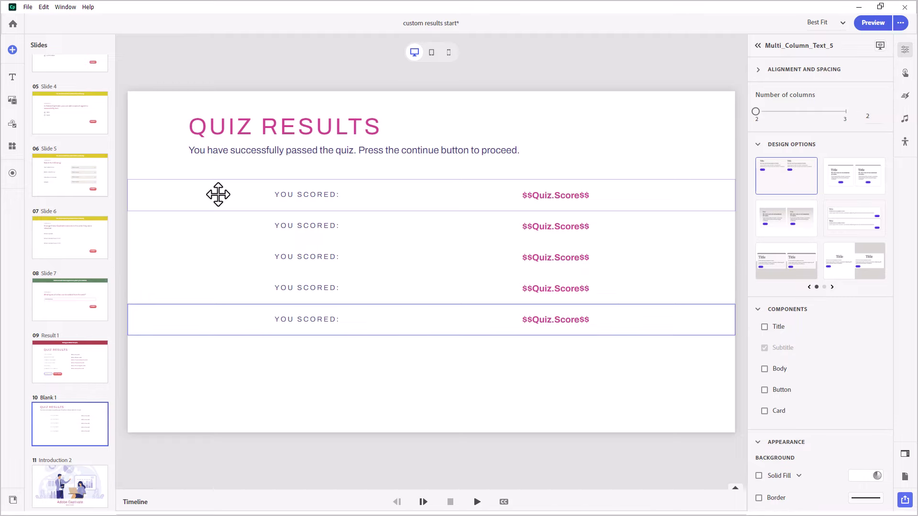
{"action": "key", "text": "ctrl+d"}
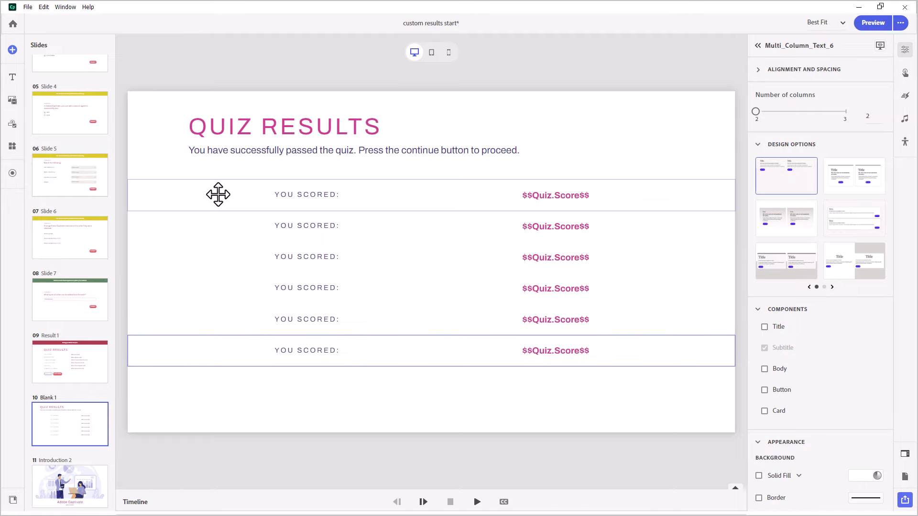
- Replace the duplicated row labels with Maximum Score, Correct Answers, Total Questions, Accuracy and Number of Attempts, copied from the Result 1 slide
{"action": "left_click", "coordinate": [88, 366]}
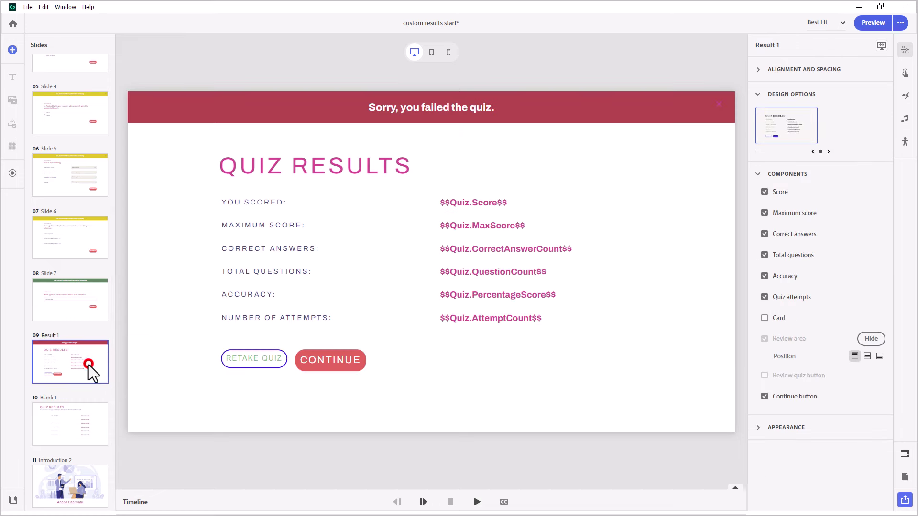
{"action": "left_click", "coordinate": [263, 224]}
{"action": "double_click", "coordinate": [263, 225]}
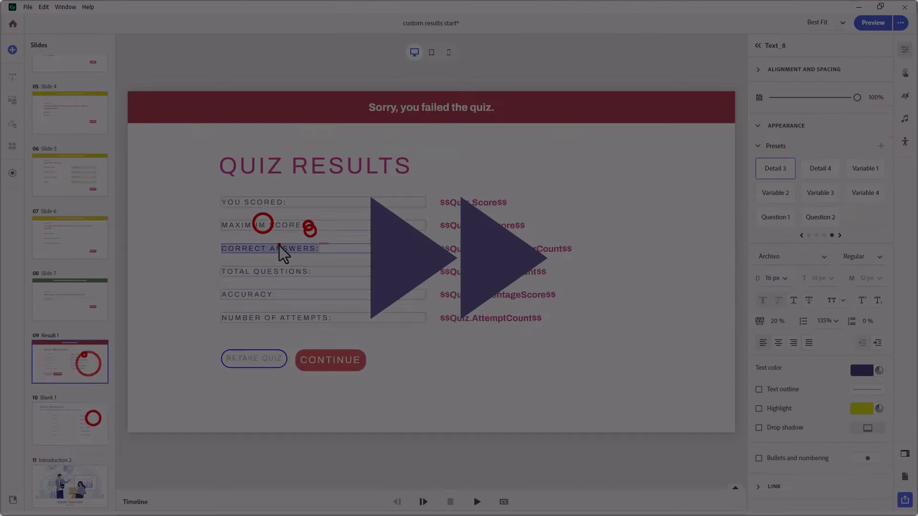
{"action": "double_click", "coordinate": [256, 270]}
{"action": "left_click", "coordinate": [70, 425]}
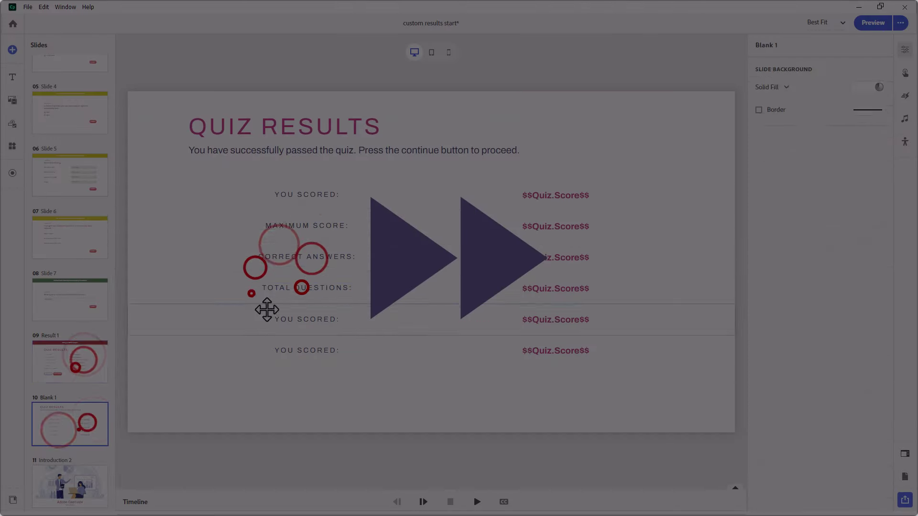
{"action": "left_click", "coordinate": [308, 350]}
- Replace the duplicated score variables with Quiz.MaxScore, Quiz.CorrectAnswerCount, Quiz.QuestionCount, Quiz.PercentageScore and Quiz.AttemptCount, copied from the Result 1 slide
{"action": "left_click", "coordinate": [556, 195]}
{"action": "left_click", "coordinate": [547, 227]}
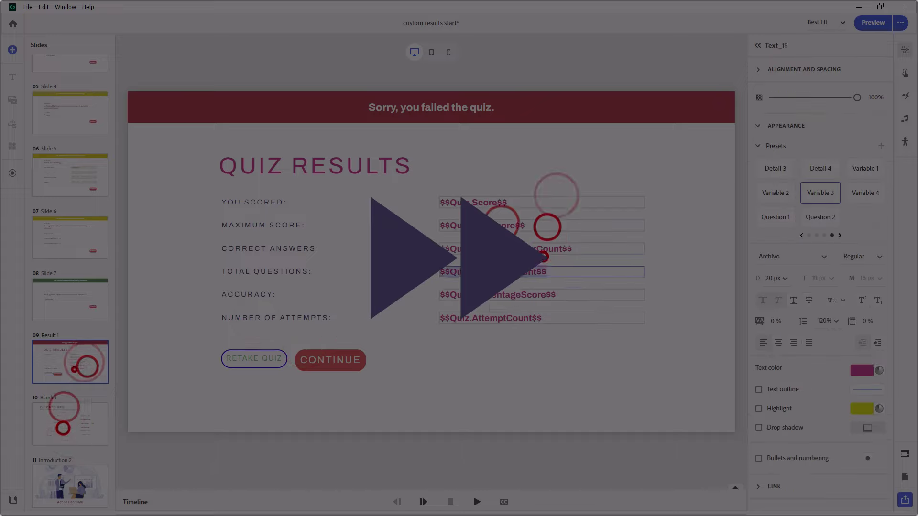
{"action": "left_click", "coordinate": [82, 419]}
{"action": "left_click", "coordinate": [555, 350]}
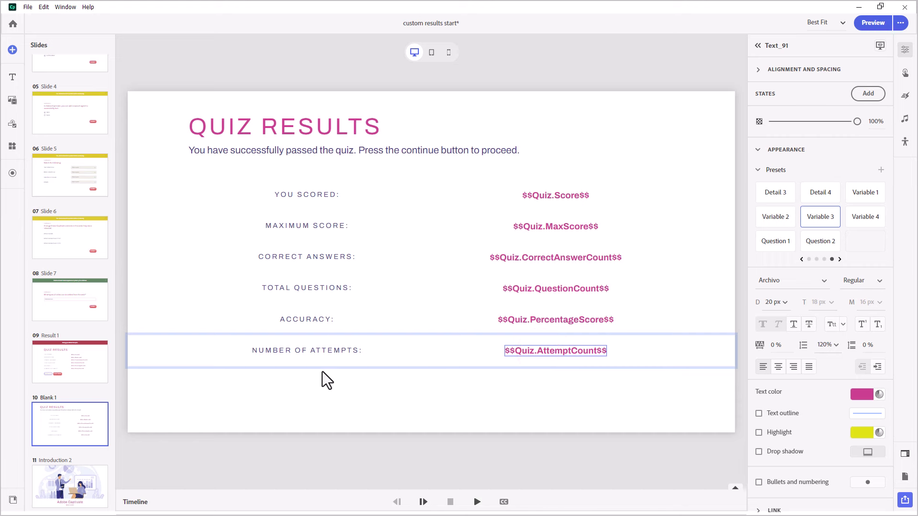
- Add a button block below the Number of Attempts row with three centered buttons
{"action": "left_click", "coordinate": [182, 391]}
{"action": "left_click", "coordinate": [10, 125]}
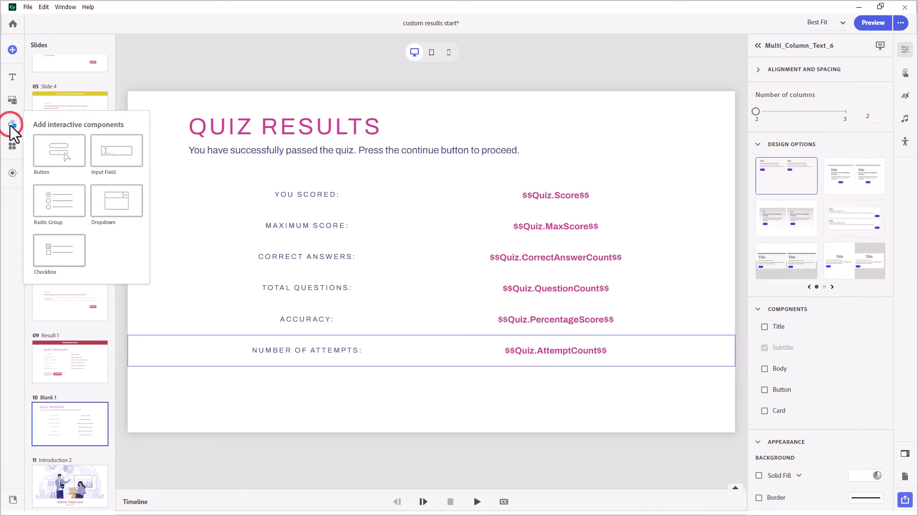
{"action": "left_click", "coordinate": [42, 150]}
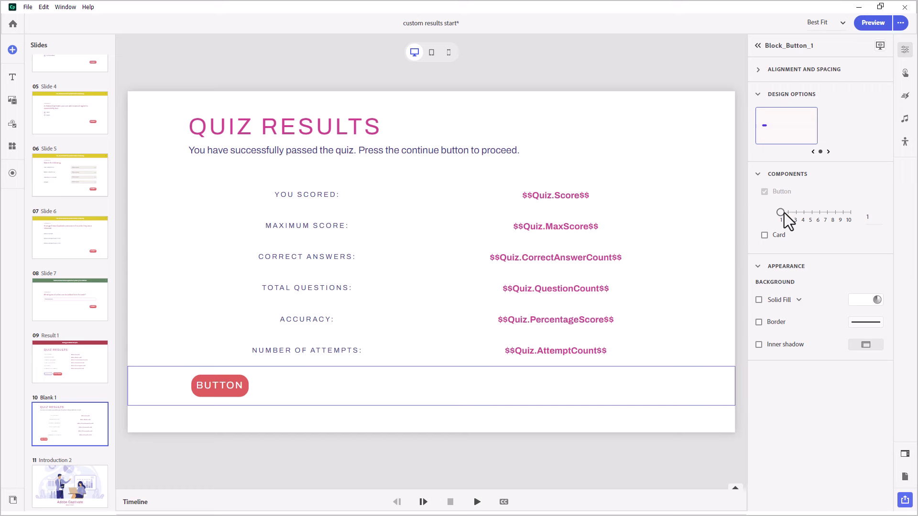
{"action": "left_click_drag", "start_coordinate": [783, 212], "coordinate": [797, 218]}
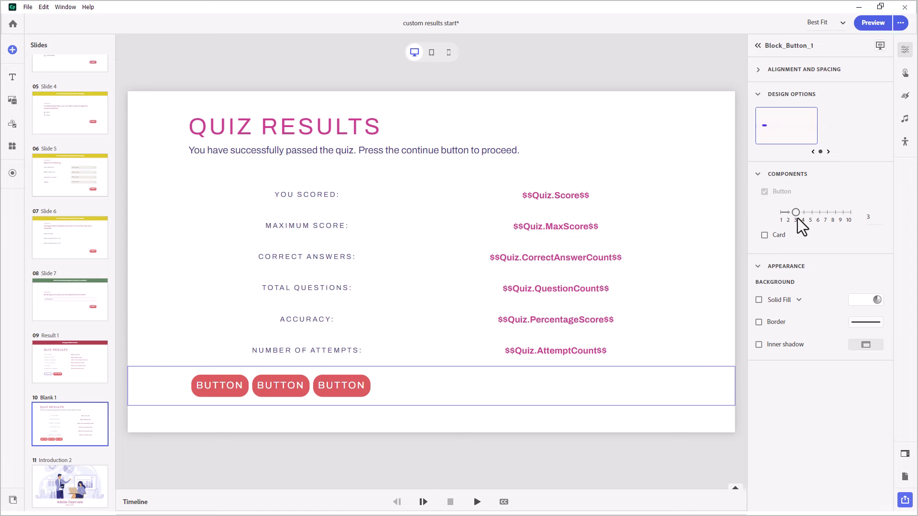
{"action": "left_click", "coordinate": [833, 192]}
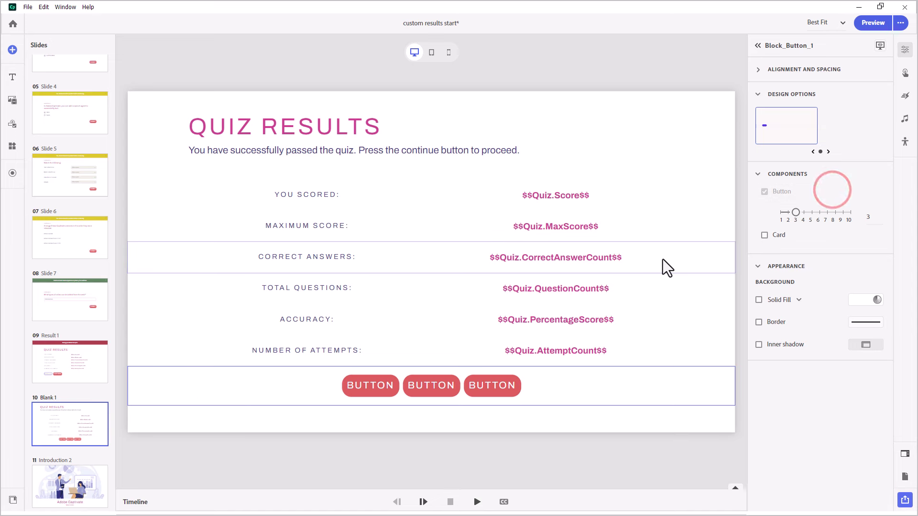
- Label the three buttons "RETAKE QUIZ", "RETAKE COURSE" and "CONTINUE" in order
{"action": "left_click", "coordinate": [367, 387]}
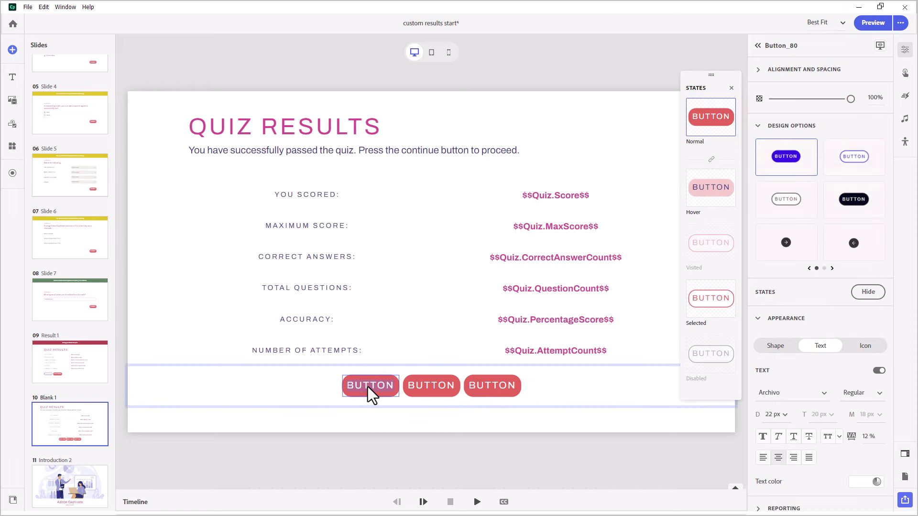
{"action": "type", "text": "RETAKE QUIZ"}
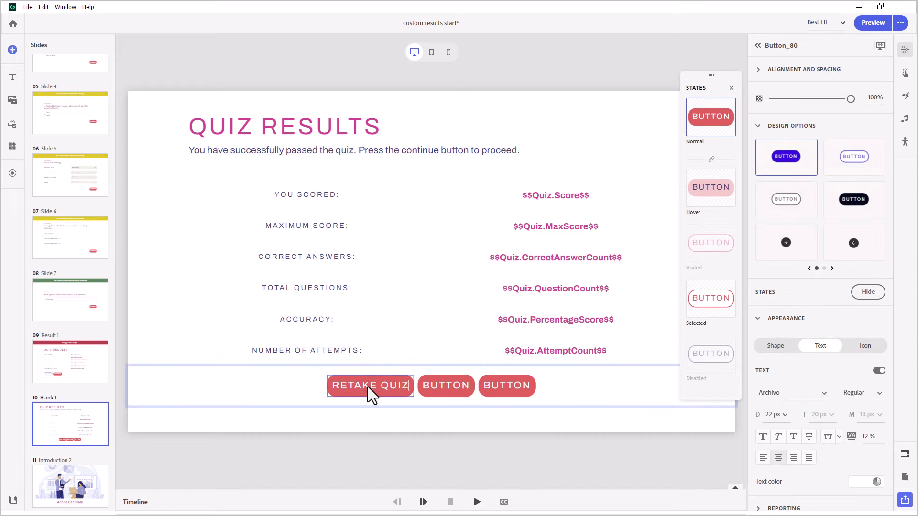
{"action": "left_click", "coordinate": [453, 386]}
{"action": "type", "text": "RET"}
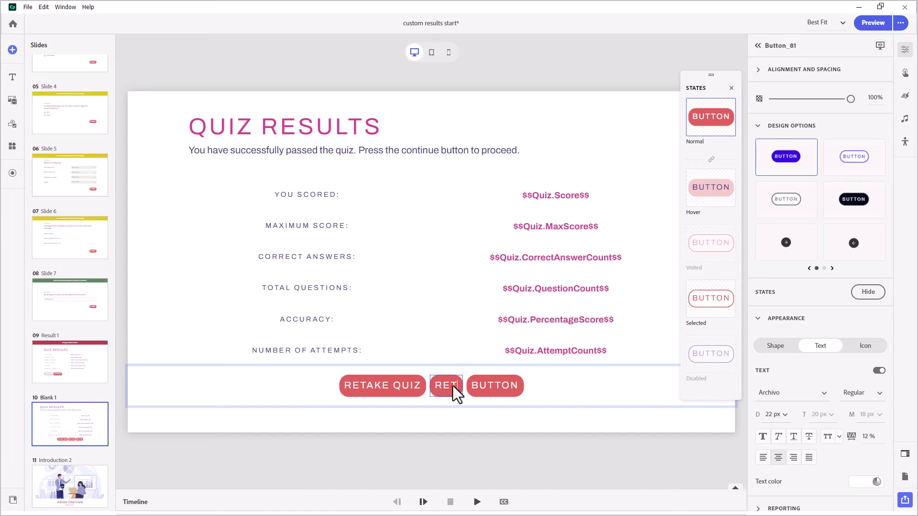
{"action": "type", "text": "AKE COURSE"}
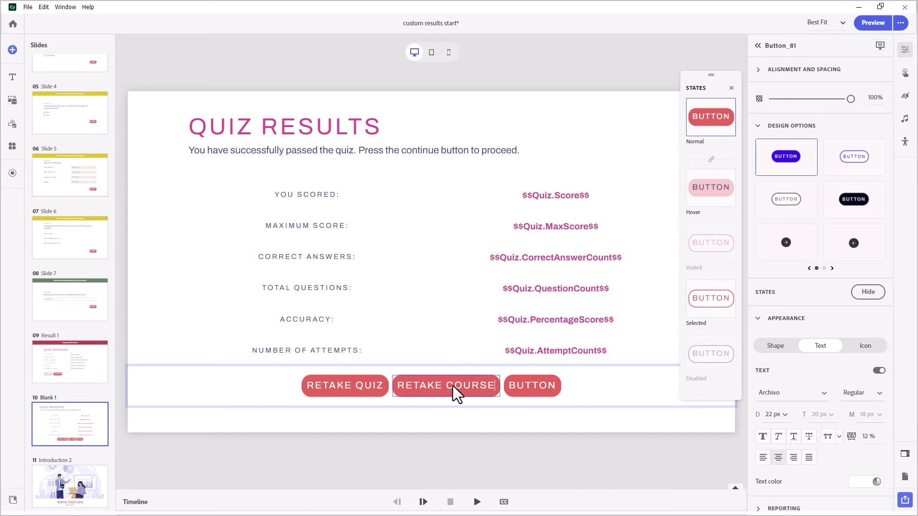
{"action": "double_click", "coordinate": [521, 389]}
{"action": "type", "text": "CONTINUE"}
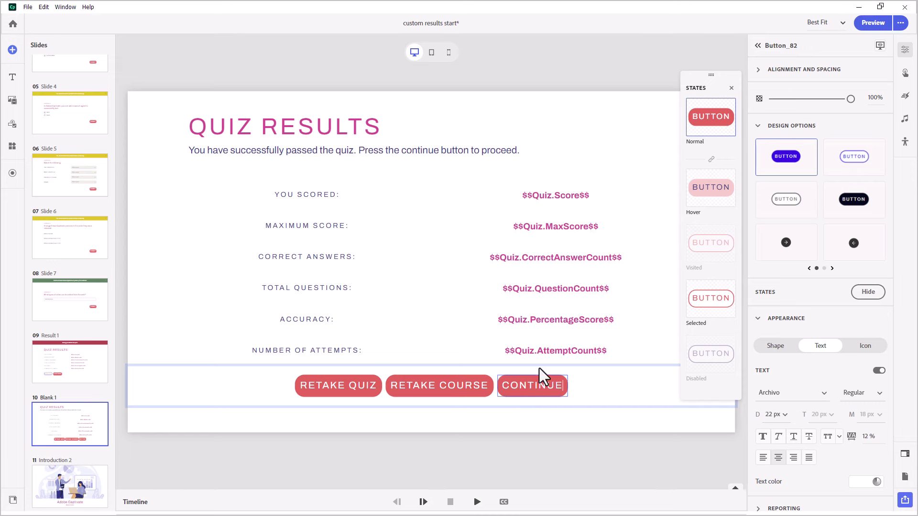
- Rename the text object with the pass message under the Quiz Results heading as Feedback_Caption
{"action": "left_click", "coordinate": [539, 368]}
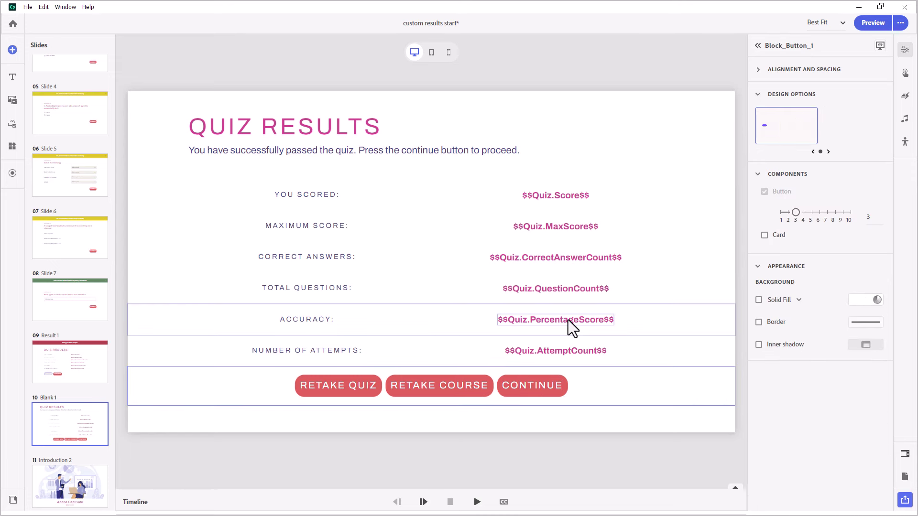
{"action": "left_click", "coordinate": [443, 151]}
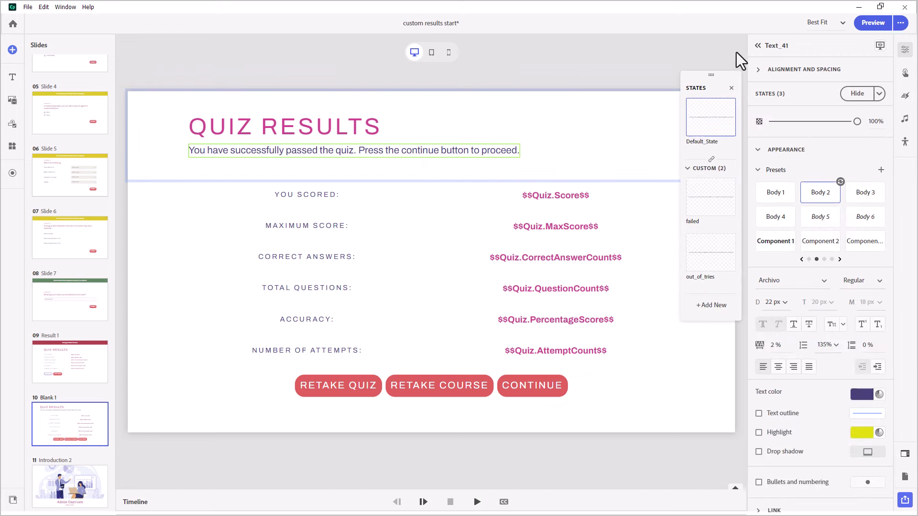
{"action": "left_click", "coordinate": [784, 43]}
{"action": "type", "text": "Feedback_Caption"}
- Rename the three button objects in order as retake_button, retake_course and continue_button
{"action": "left_click", "coordinate": [334, 385]}
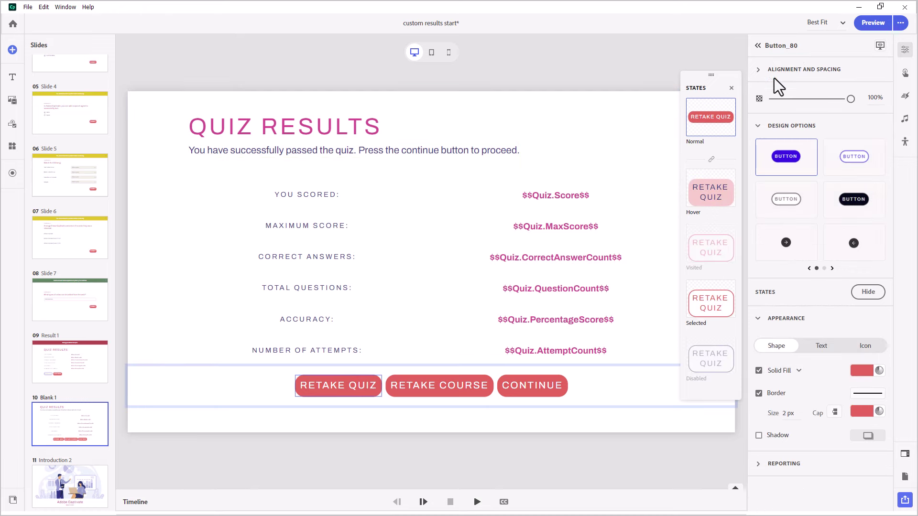
{"action": "left_click", "coordinate": [789, 46]}
{"action": "type", "text": "retake butt"}
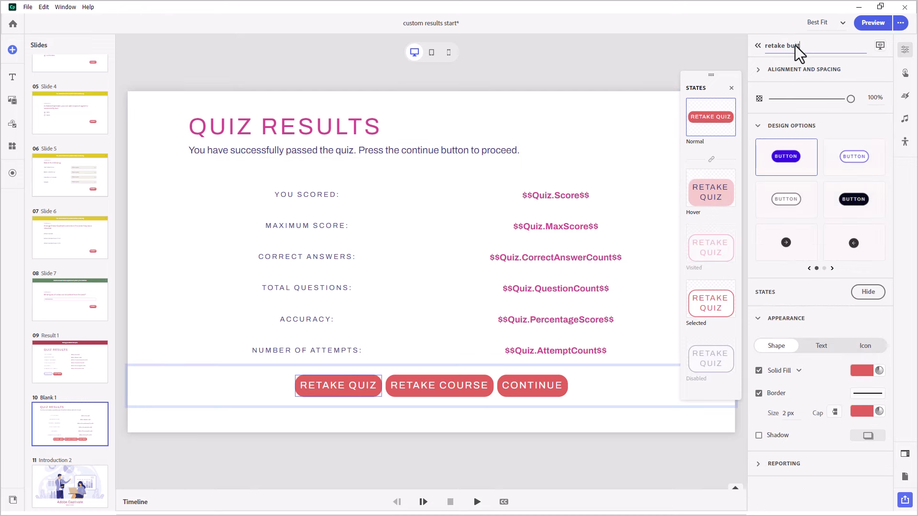
{"action": "key", "text": "Tab"}
{"action": "type", "text": "retake_course"}
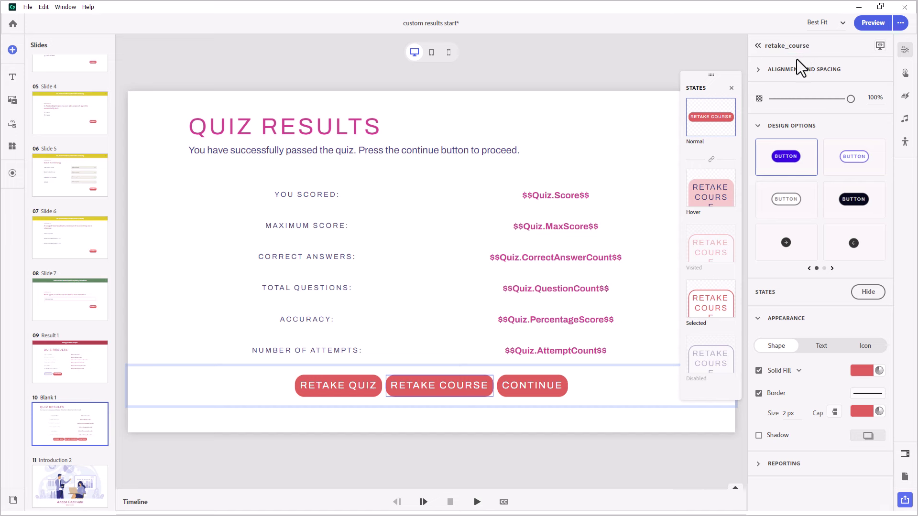
{"action": "key", "text": "Tab"}
{"action": "left_click", "coordinate": [794, 46]}
{"action": "type", "text": "co"}
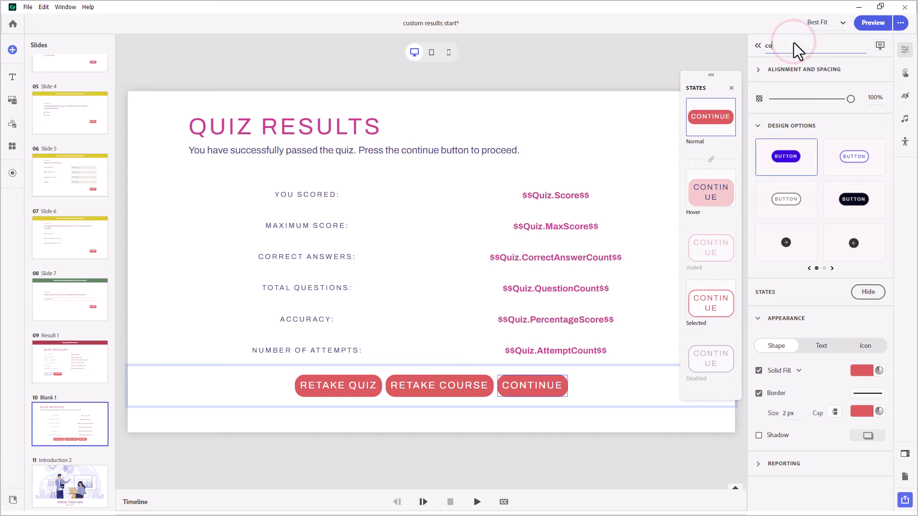
{"action": "type", "text": "ntinue_button"}
{"action": "key", "text": "Return"}
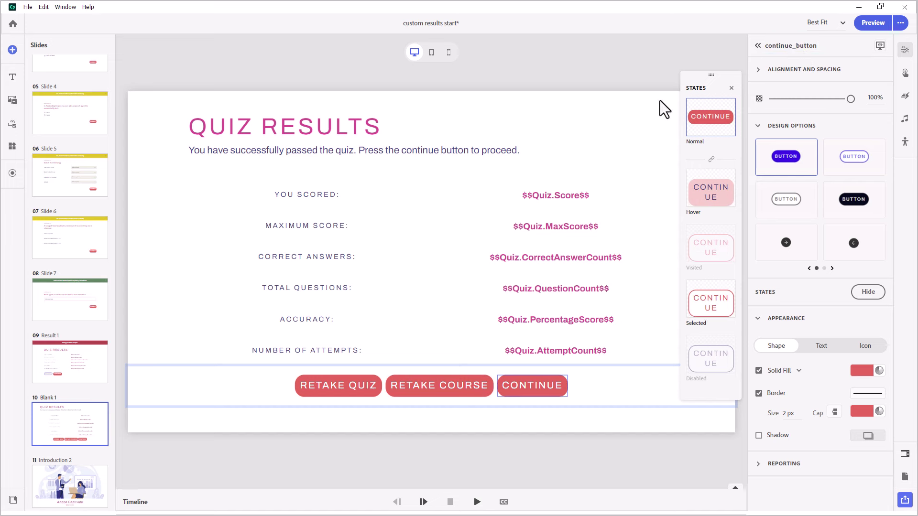
- Hide the Result 1 slide and review its On Pass and On Fail actions
{"action": "left_click", "coordinate": [79, 368]}
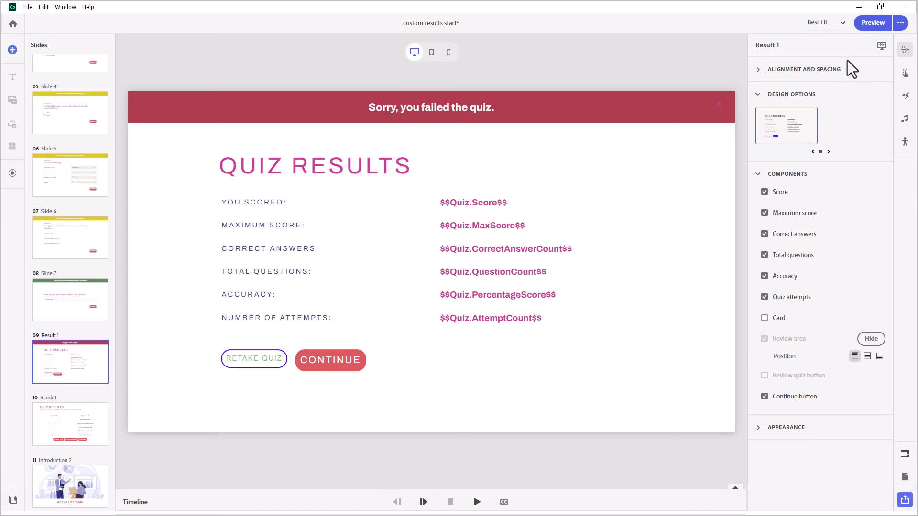
{"action": "left_click", "coordinate": [881, 46]}
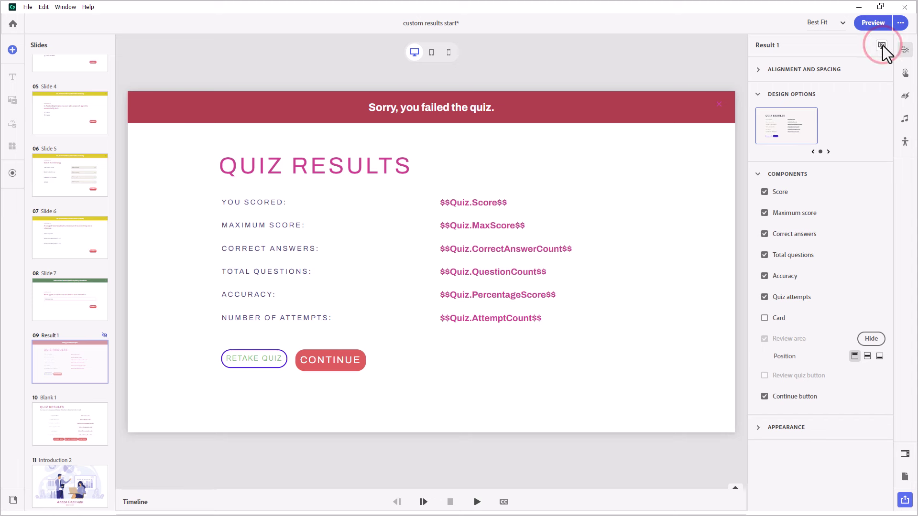
{"action": "left_click", "coordinate": [905, 72]}
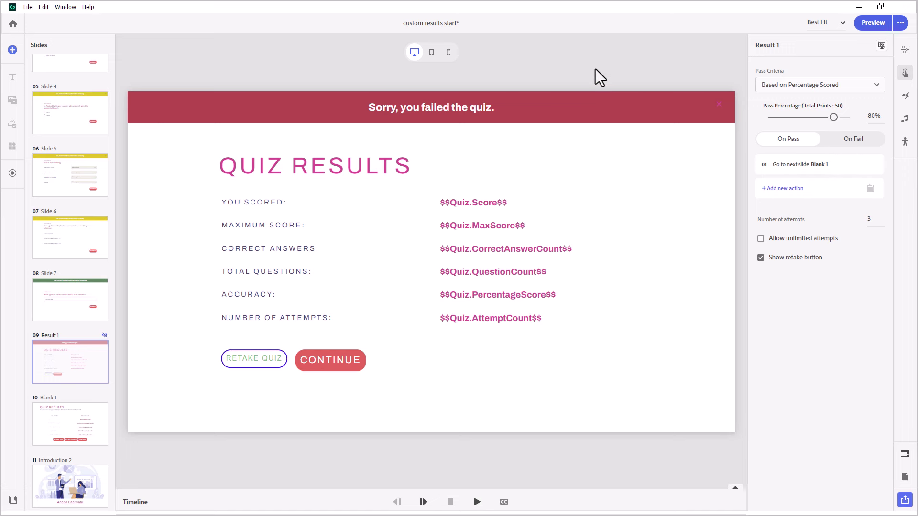
{"action": "left_click", "coordinate": [853, 139]}
{"action": "left_click", "coordinate": [799, 140]}
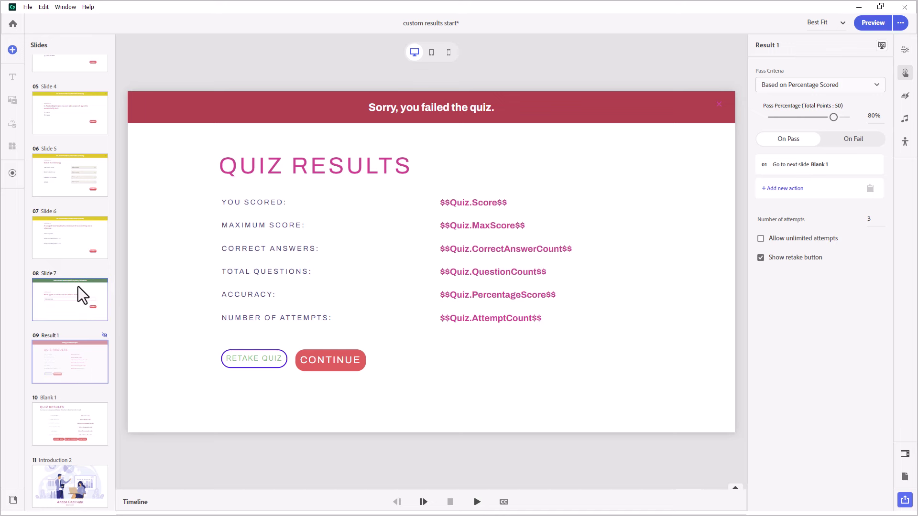
- Give the Continue button on the Blank 1 slide a click interaction that goes to the next slide
{"action": "left_click", "coordinate": [66, 430]}
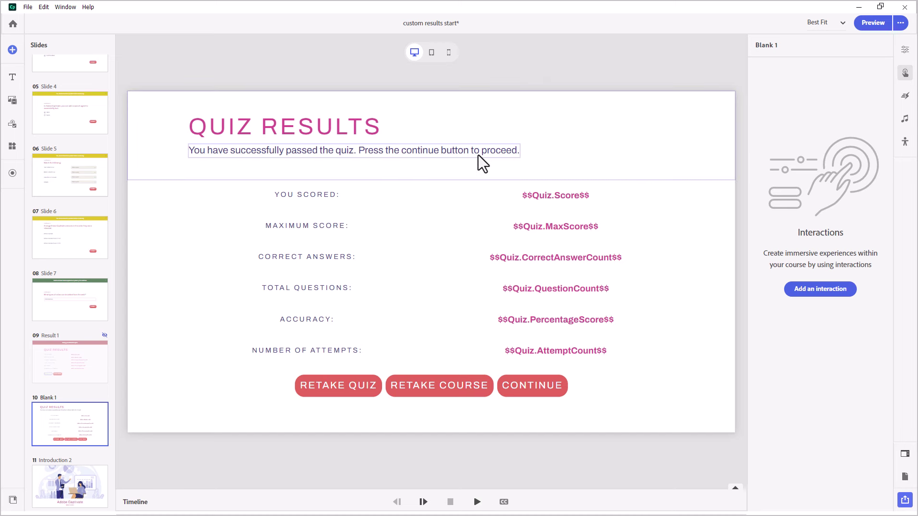
{"action": "left_click", "coordinate": [530, 392]}
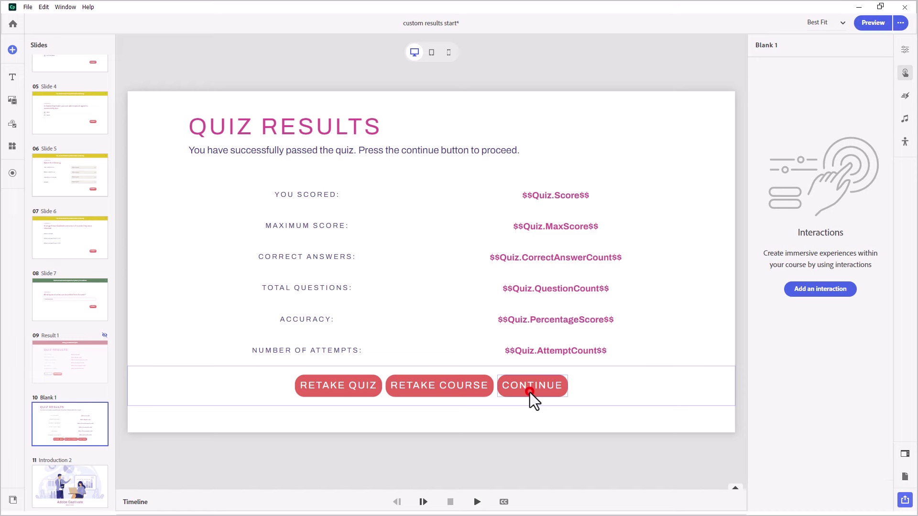
{"action": "left_click", "coordinate": [796, 141]}
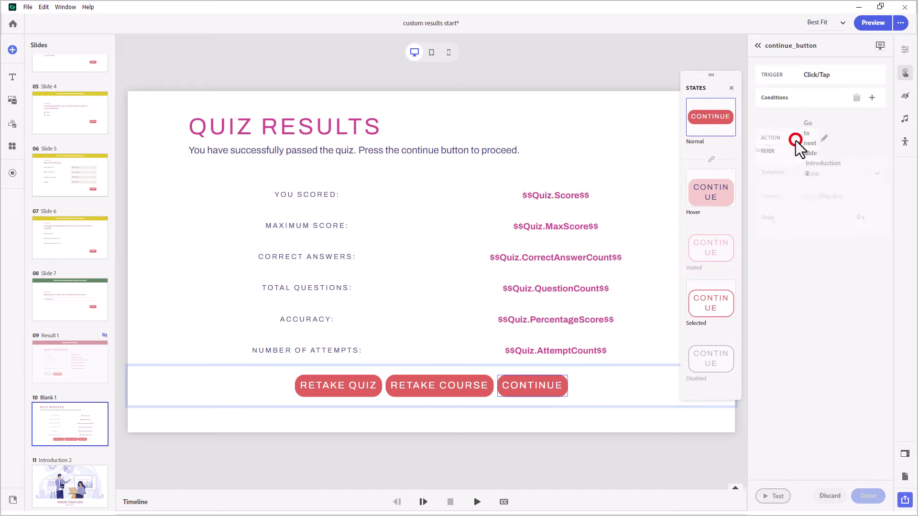
{"action": "left_click", "coordinate": [869, 502]}
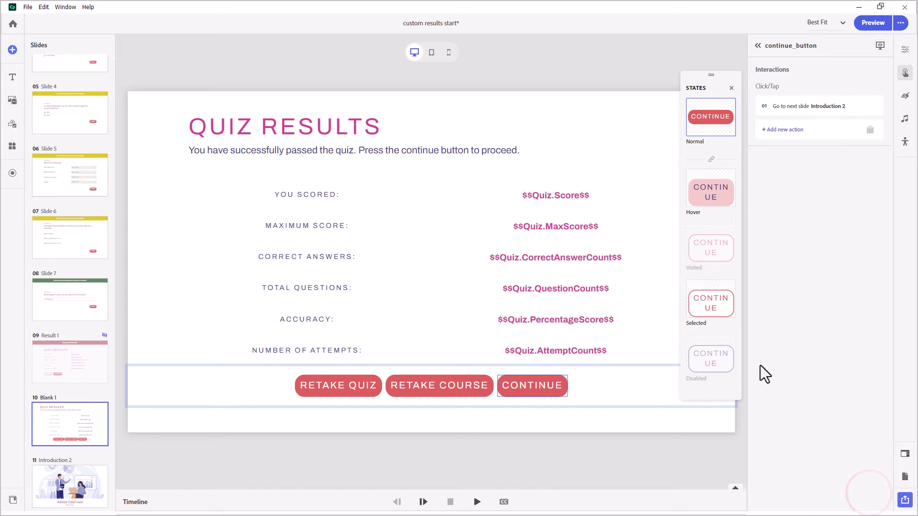
- Replace the title on the Introduction 2 slide with "Congratulations"
{"action": "left_click", "coordinate": [76, 480]}
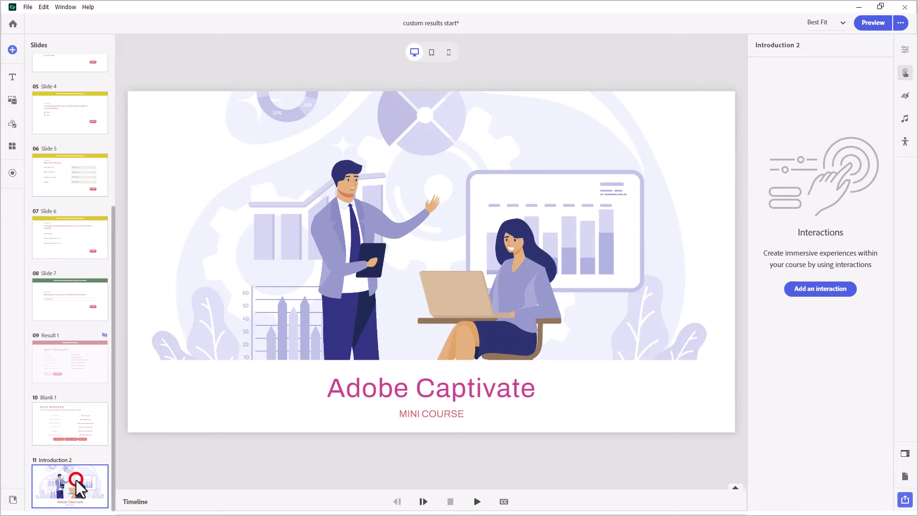
{"action": "left_click", "coordinate": [431, 389]}
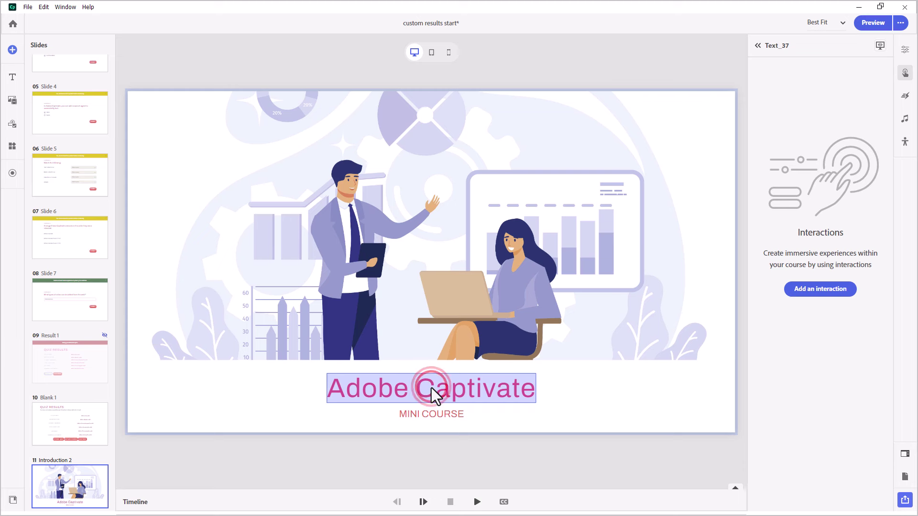
{"action": "type", "text": "Congratul"}
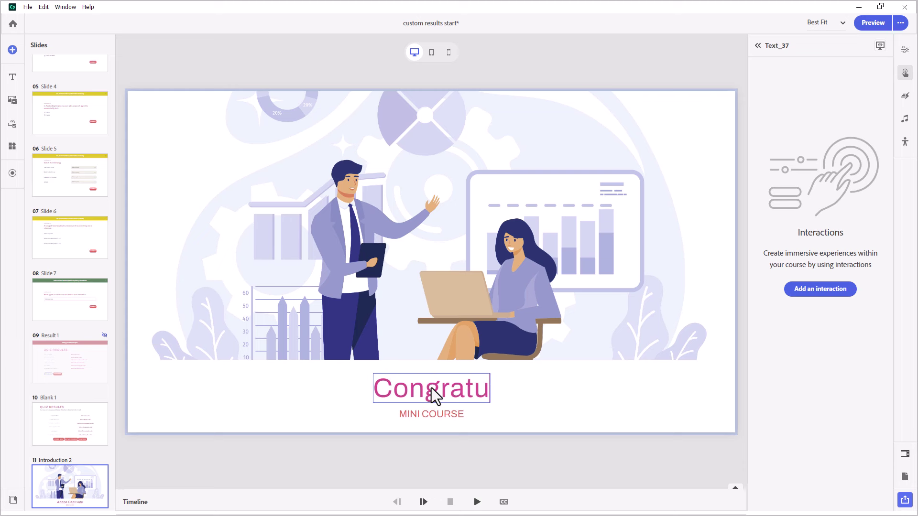
{"action": "type", "text": "ations"}
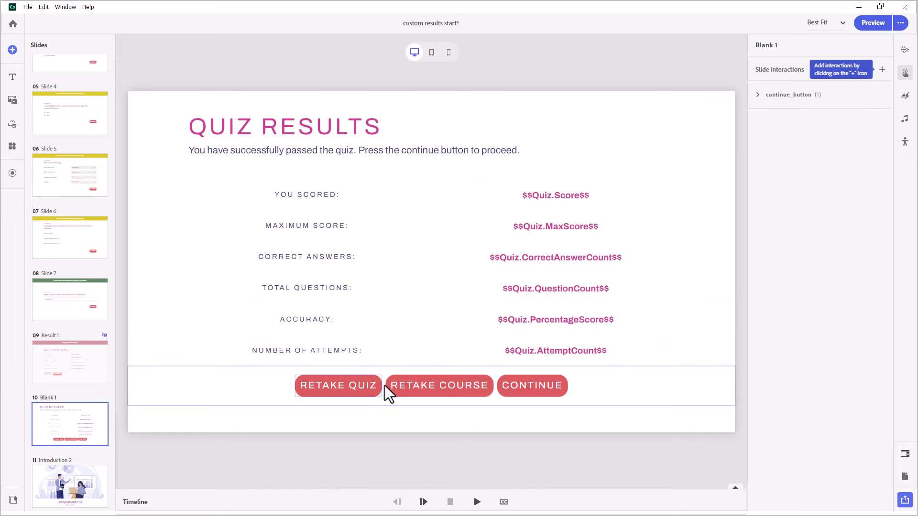
- Give the Retake Quiz button on the Blank 1 slide a Run JavaScript click action with the code "cpQuizInfo.resetQuiz();"
{"action": "left_click", "coordinate": [336, 381]}
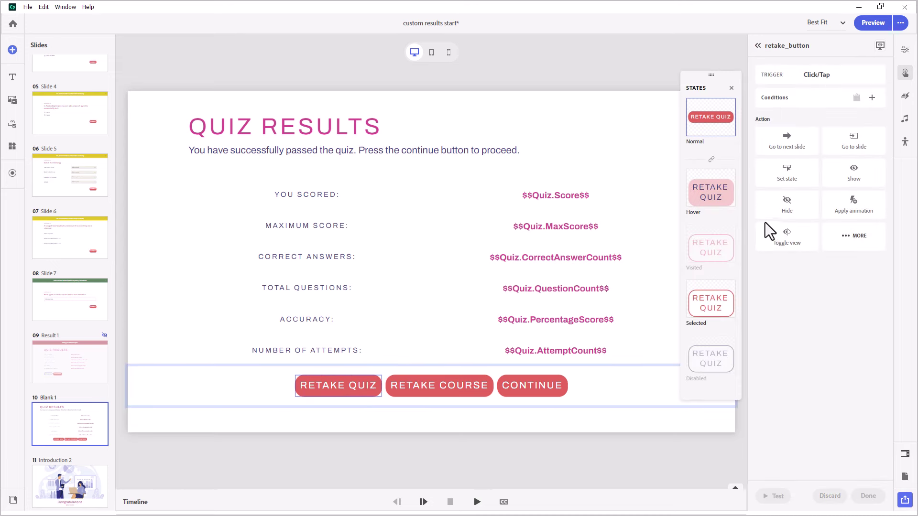
{"action": "left_click", "coordinate": [847, 236]}
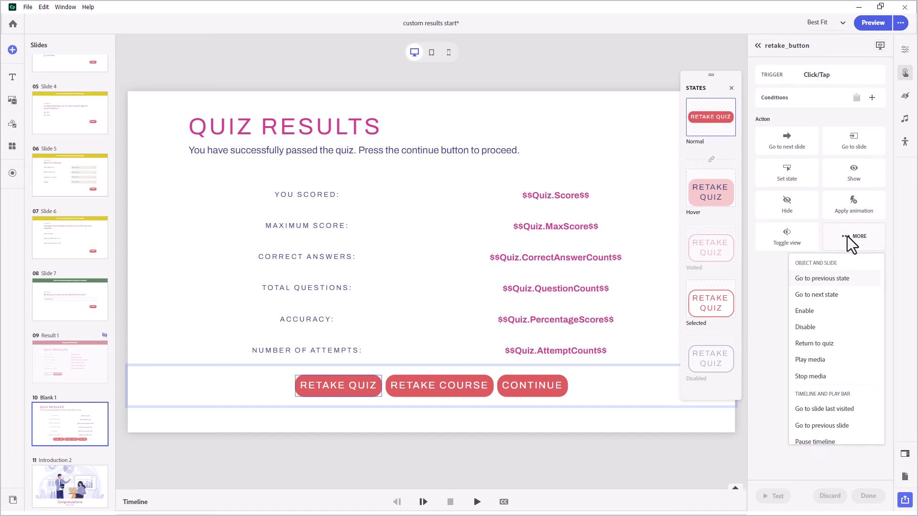
{"action": "scroll", "coordinate": [858, 353], "scroll_direction": "down", "scroll_amount": 5}
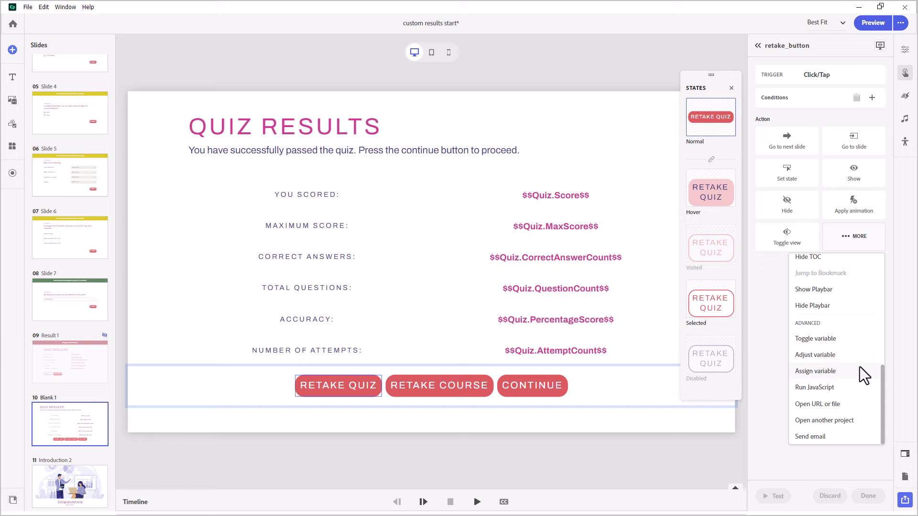
{"action": "left_click", "coordinate": [846, 387]}
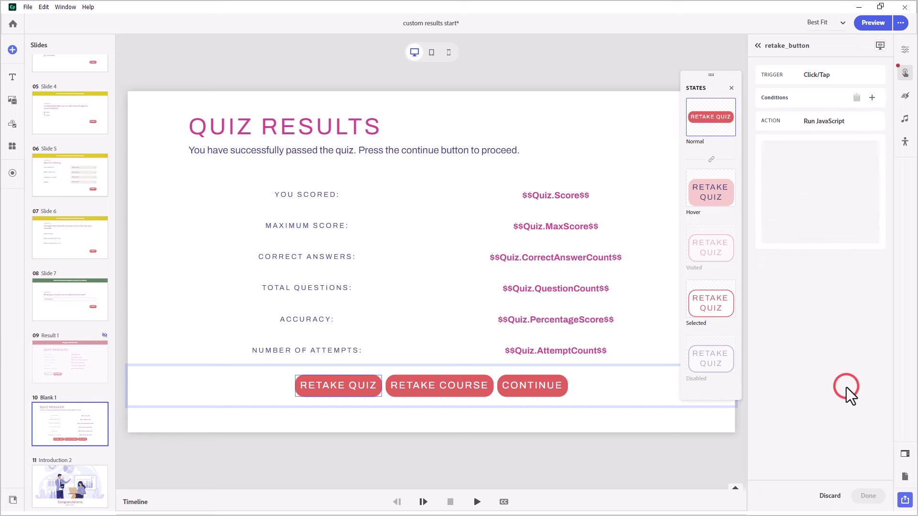
{"action": "left_click", "coordinate": [784, 152]}
{"action": "type", "text": "cpQuizInfo.resetQuiz();"}
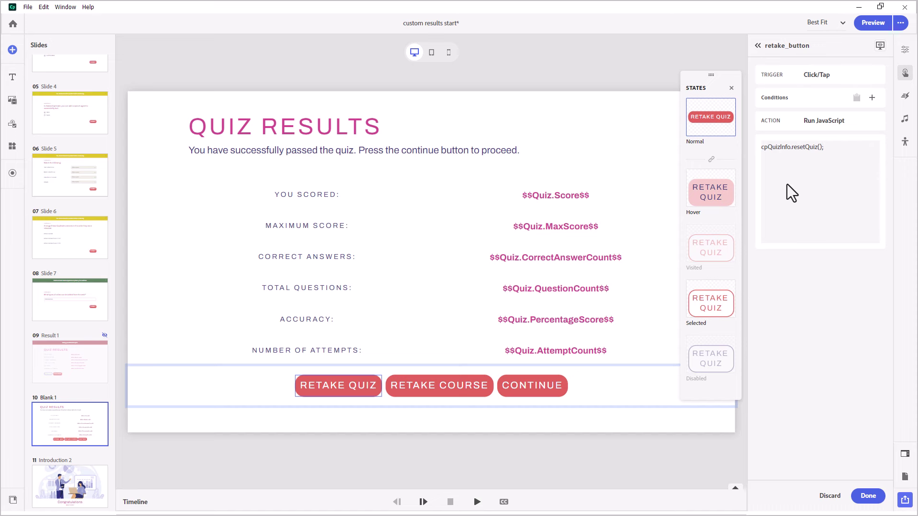
{"action": "left_click", "coordinate": [876, 496]}
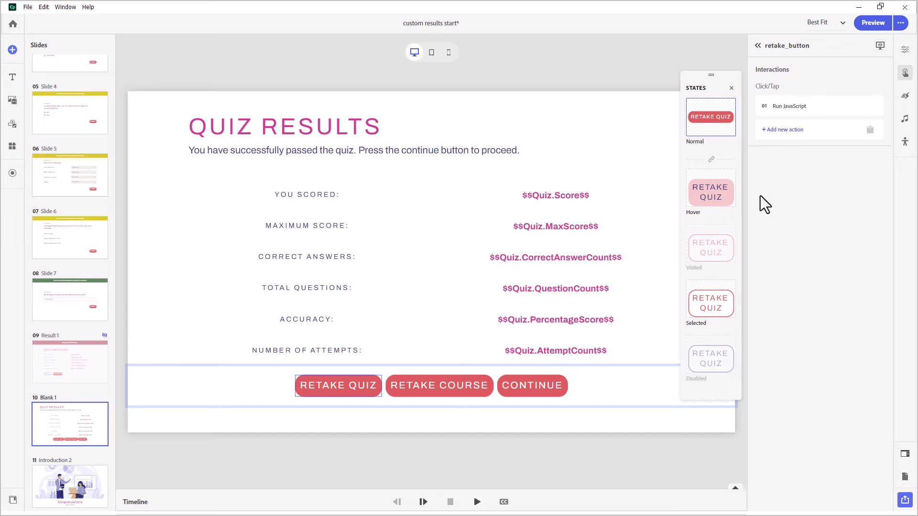
- Add a second click action to the Retake Quiz button that goes to slide 02, Slide 1
{"action": "left_click", "coordinate": [790, 132]}
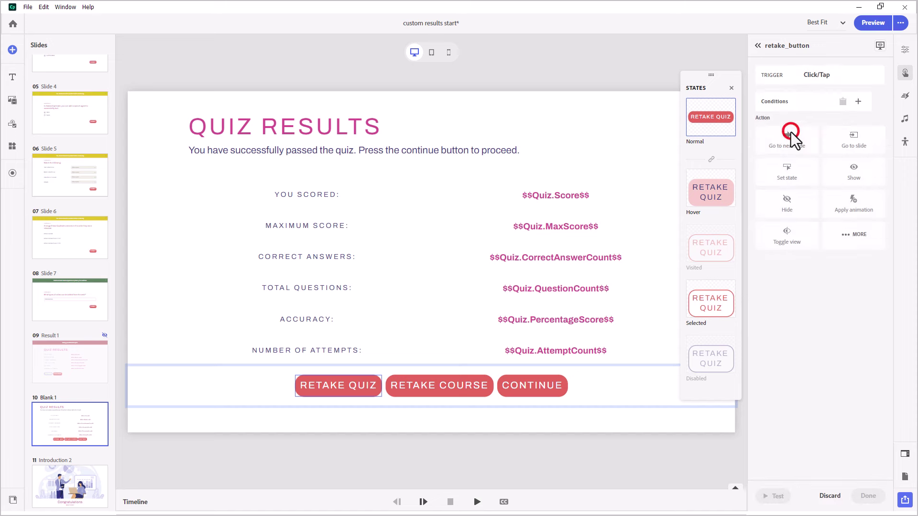
{"action": "left_click", "coordinate": [867, 139]}
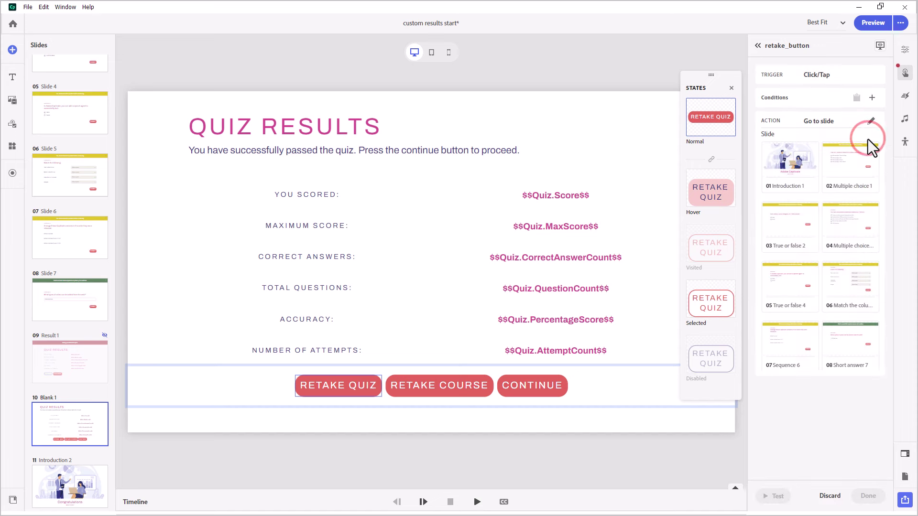
{"action": "left_click", "coordinate": [847, 160]}
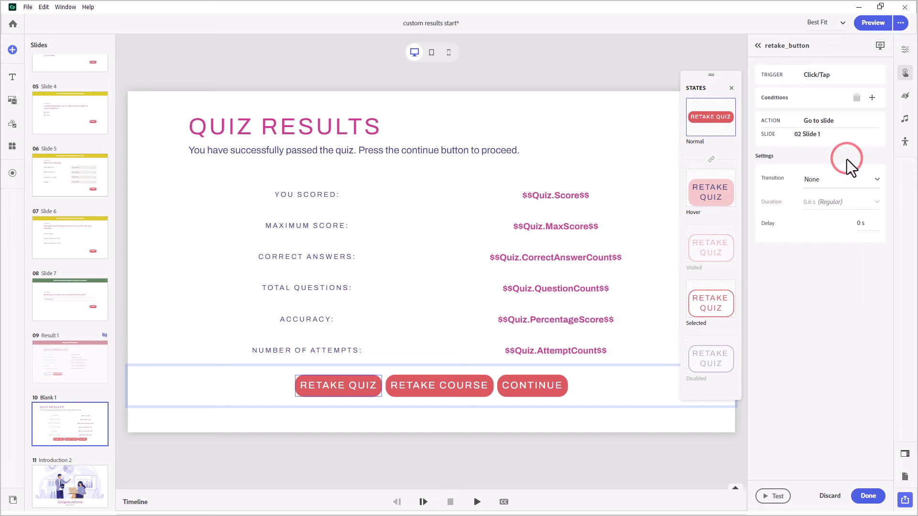
{"action": "left_click", "coordinate": [867, 496]}
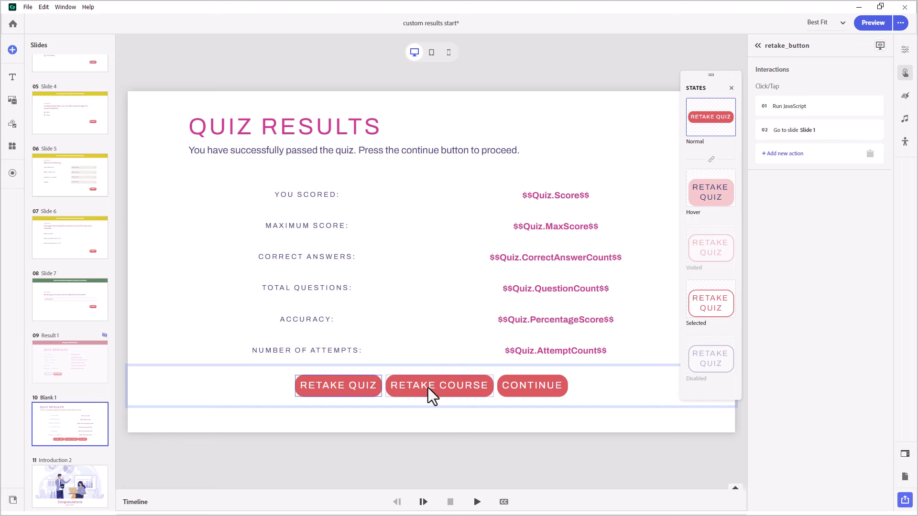
- Copy the Retake Quiz button's Run JavaScript action and make the Retake Course button go to slide 01, Introduction 1
{"action": "left_click", "coordinate": [822, 106]}
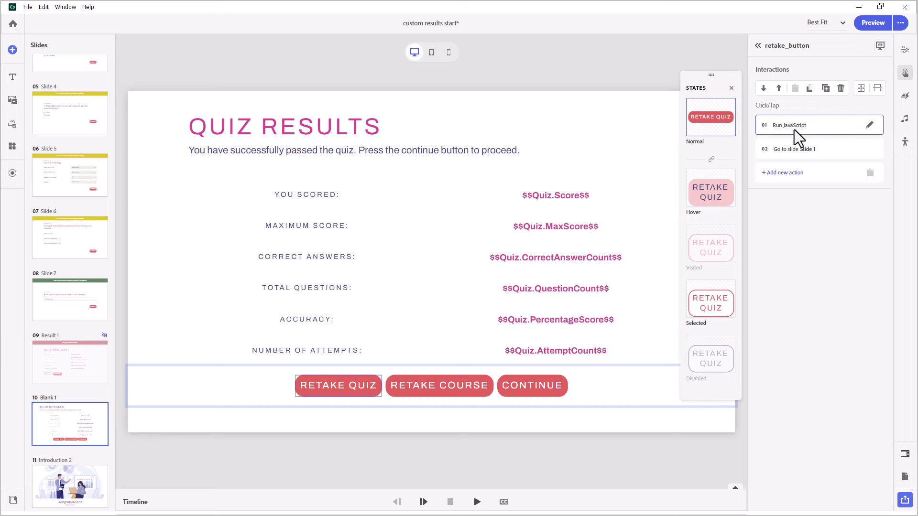
{"action": "left_click", "coordinate": [811, 89]}
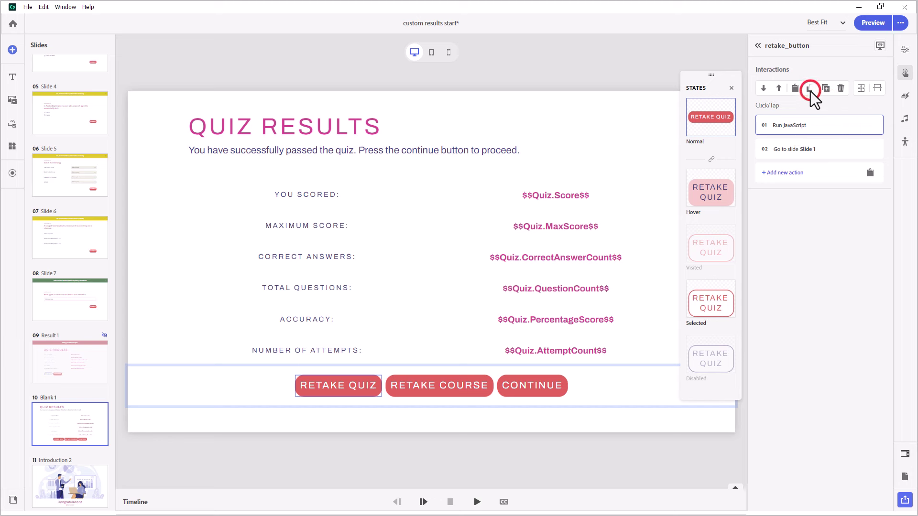
{"action": "left_click", "coordinate": [440, 386]}
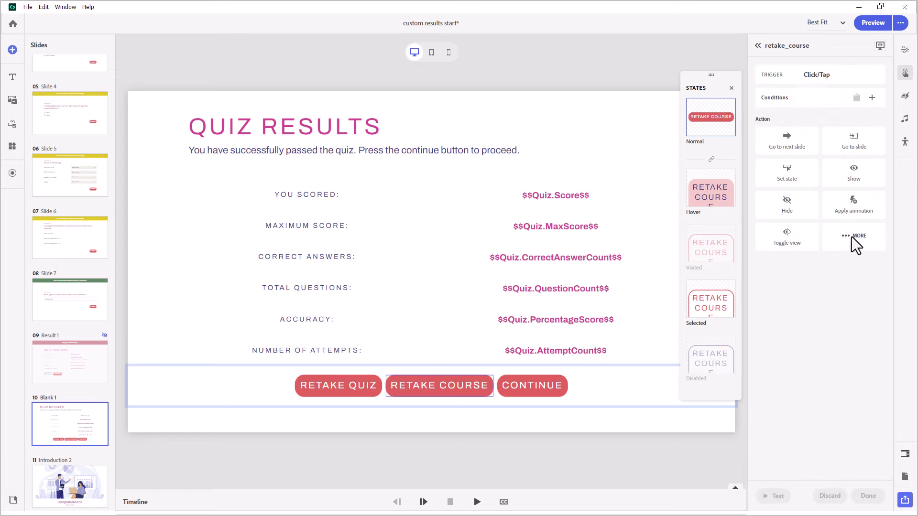
{"action": "left_click", "coordinate": [854, 135]}
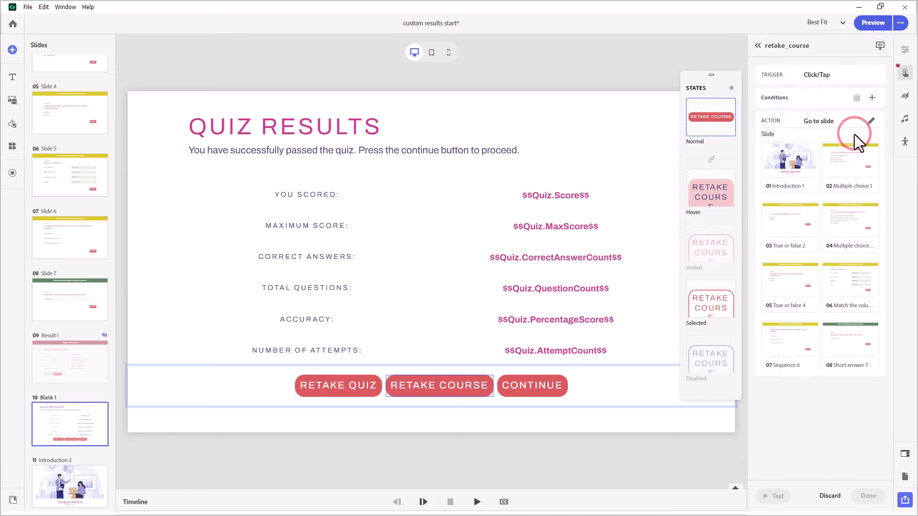
{"action": "left_click", "coordinate": [787, 171]}
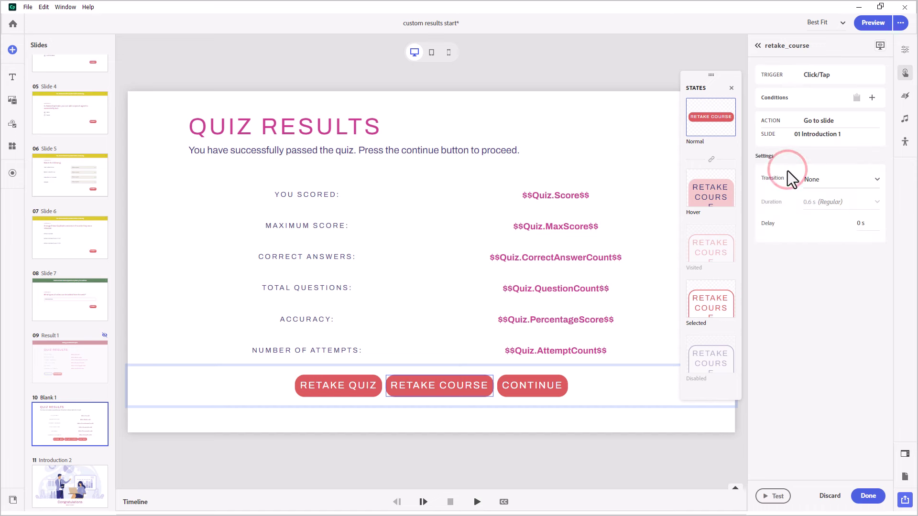
{"action": "left_click", "coordinate": [868, 496]}
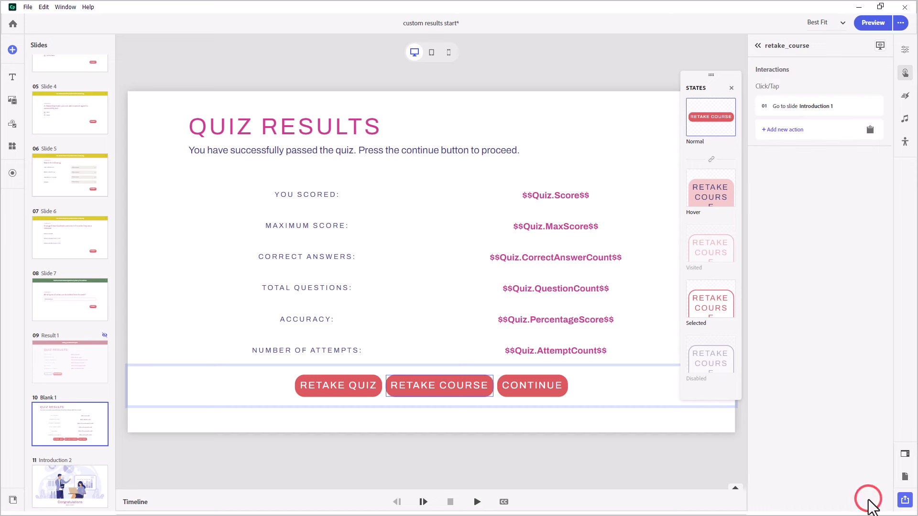
- Paste the copied Run JavaScript action onto the Retake Course button and move it above the Go to slide Introduction 1 action
{"action": "left_click", "coordinate": [871, 133]}
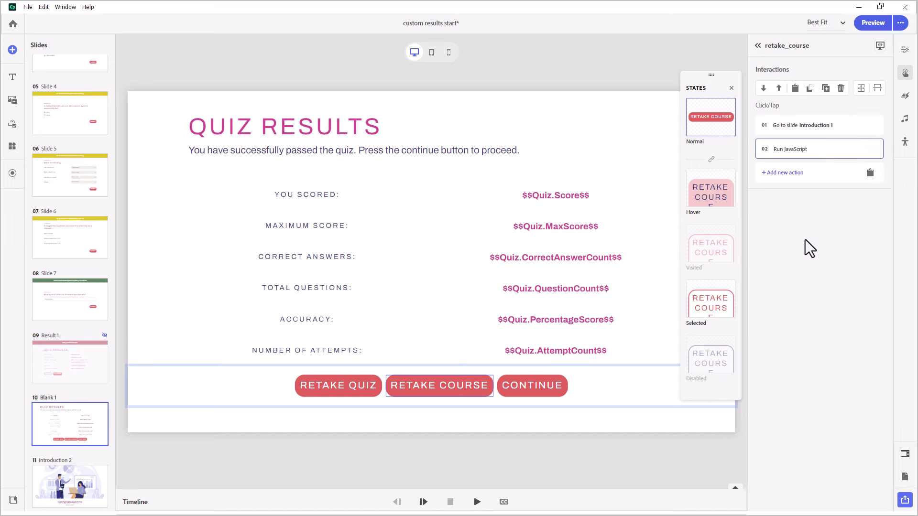
{"action": "left_click", "coordinate": [778, 88]}
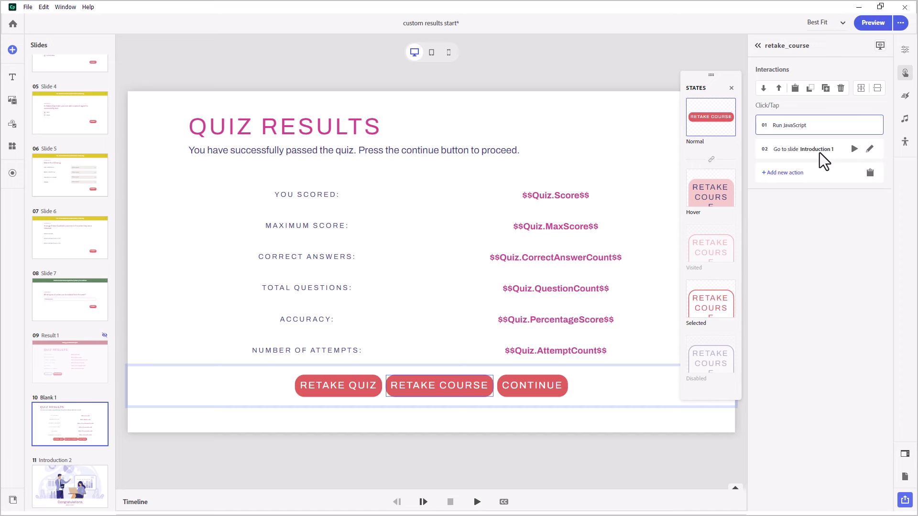
- Check the click actions of the Continue and Retake Quiz buttons and close the States panel
{"action": "left_click", "coordinate": [538, 397]}
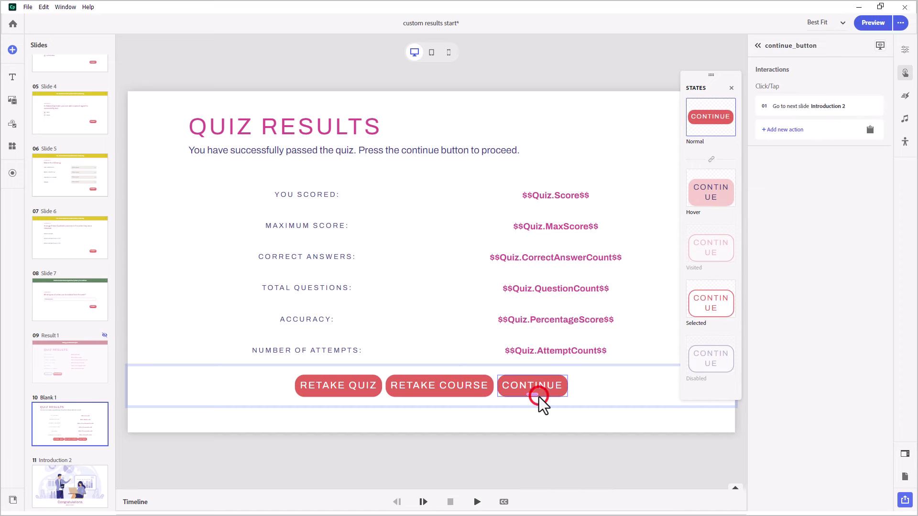
{"action": "left_click", "coordinate": [328, 386]}
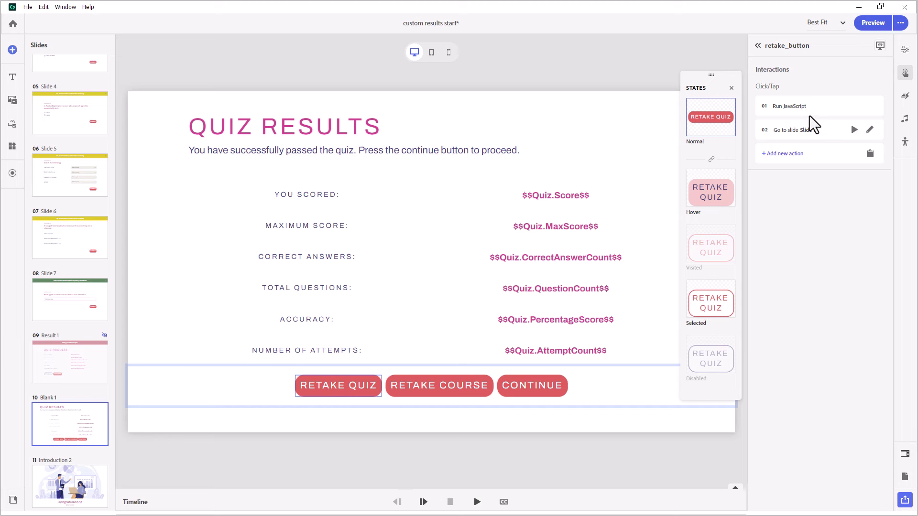
{"action": "mouse_move", "coordinate": [824, 133]}
{"action": "left_click", "coordinate": [732, 88]}
{"action": "left_click", "coordinate": [618, 69]}
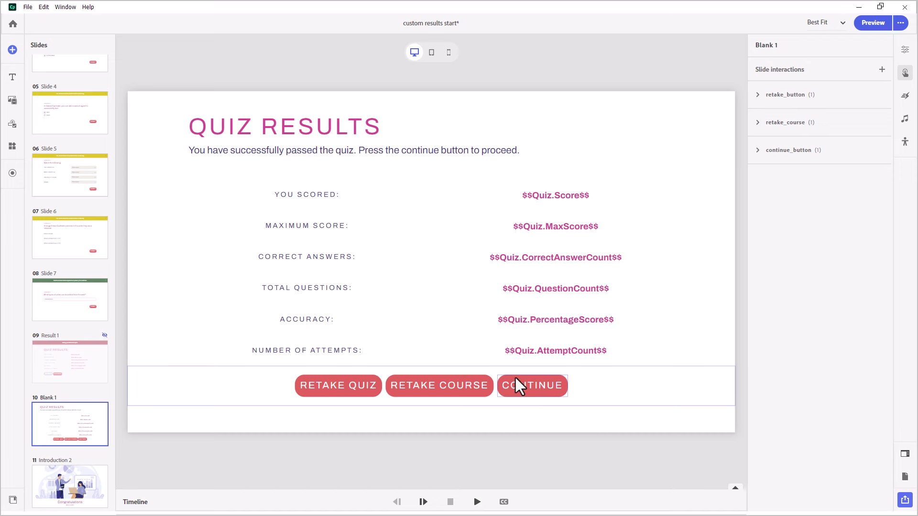
- Add a Slide Enter interaction with a condition to the Blank 1 slide
{"action": "left_click", "coordinate": [640, 58]}
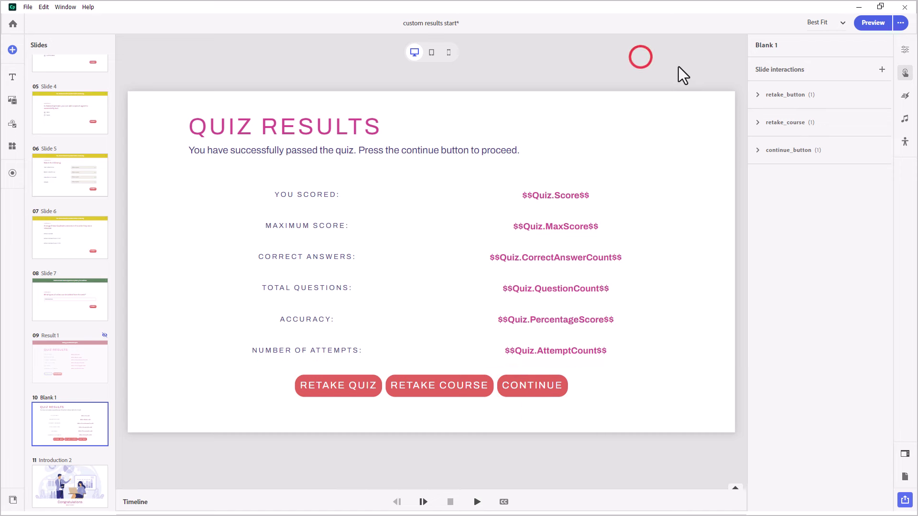
{"action": "left_click", "coordinate": [881, 70]}
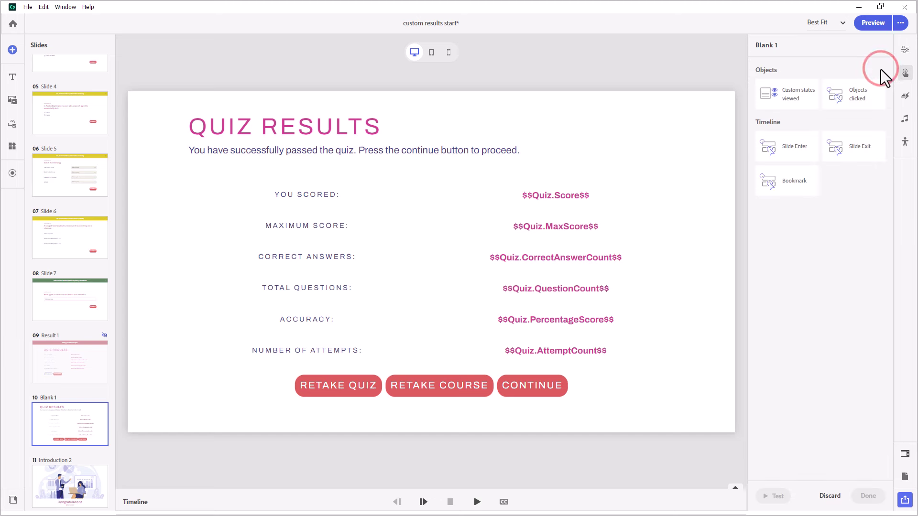
{"action": "left_click", "coordinate": [788, 147]}
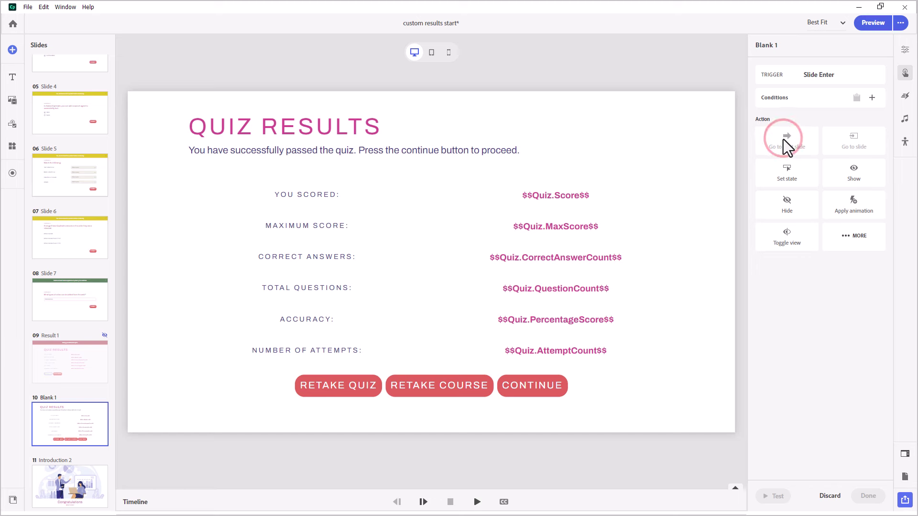
{"action": "left_click", "coordinate": [873, 96]}
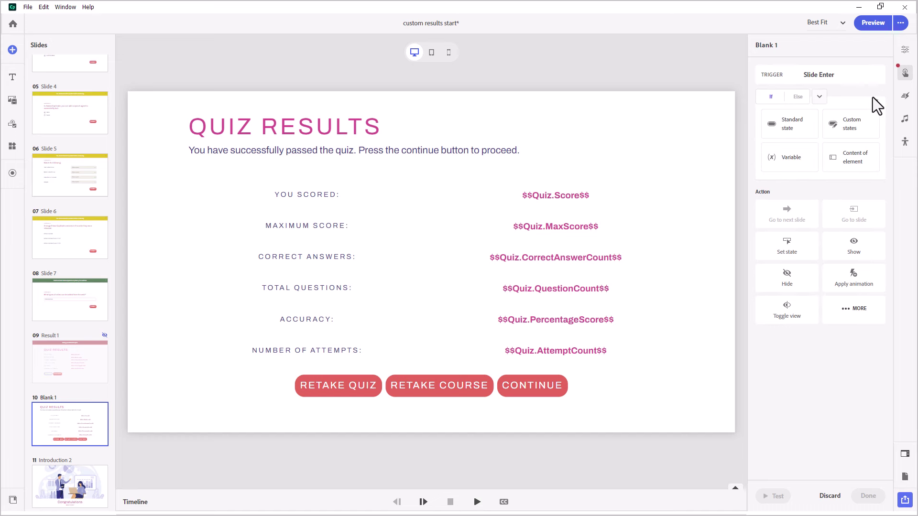
- Set the If condition to check that the system variable Quiz.Pass is equal to the value True
{"action": "left_click", "coordinate": [784, 158]}
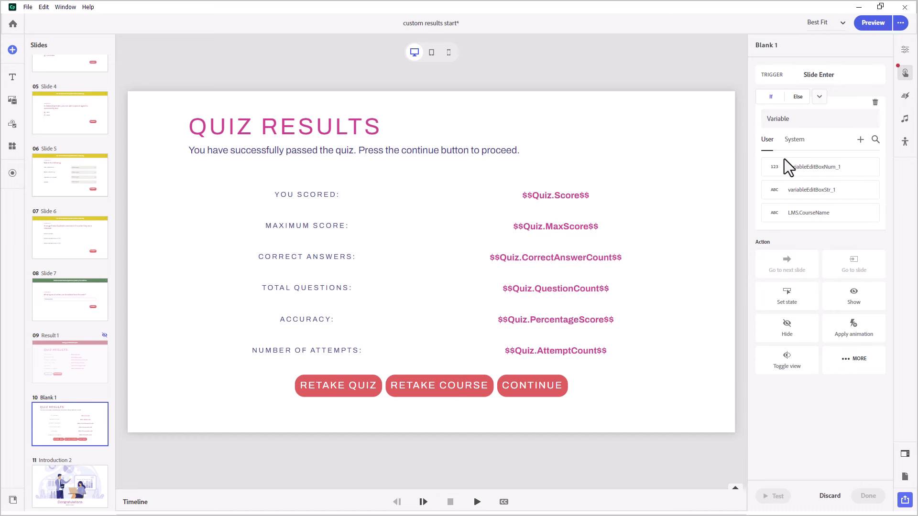
{"action": "left_click", "coordinate": [795, 141]}
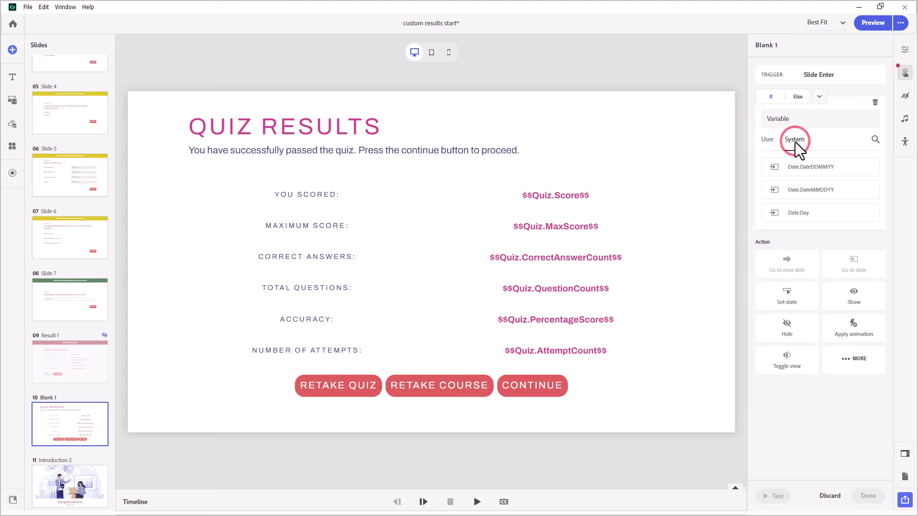
{"action": "left_click", "coordinate": [874, 139]}
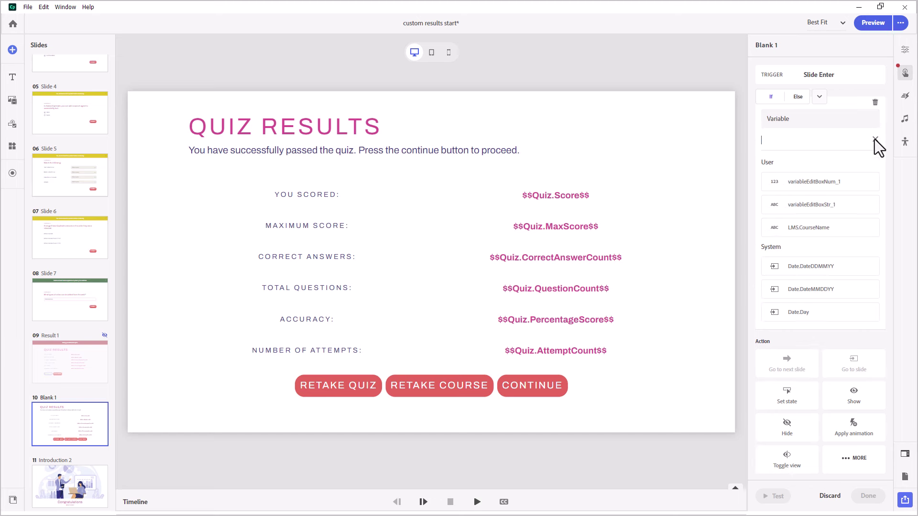
{"action": "type", "text": "quiz"}
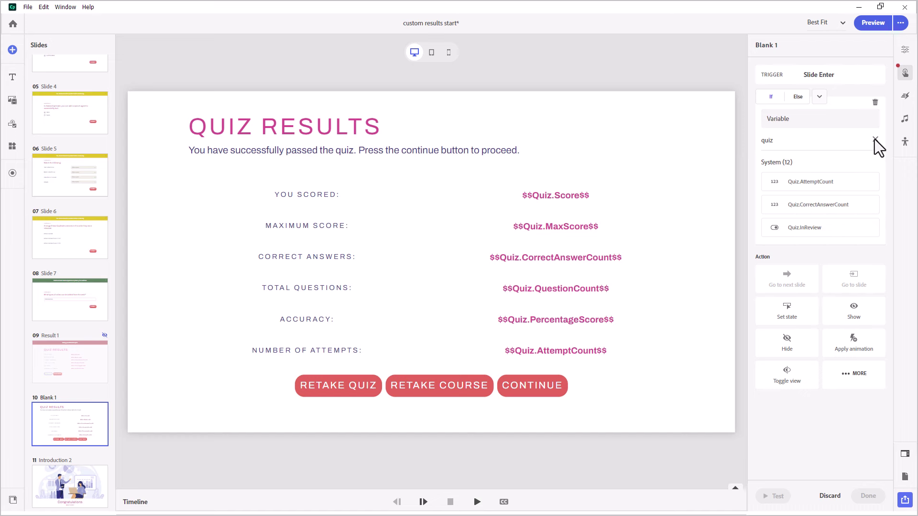
{"action": "scroll", "coordinate": [833, 199], "scroll_direction": "down", "scroll_amount": 2}
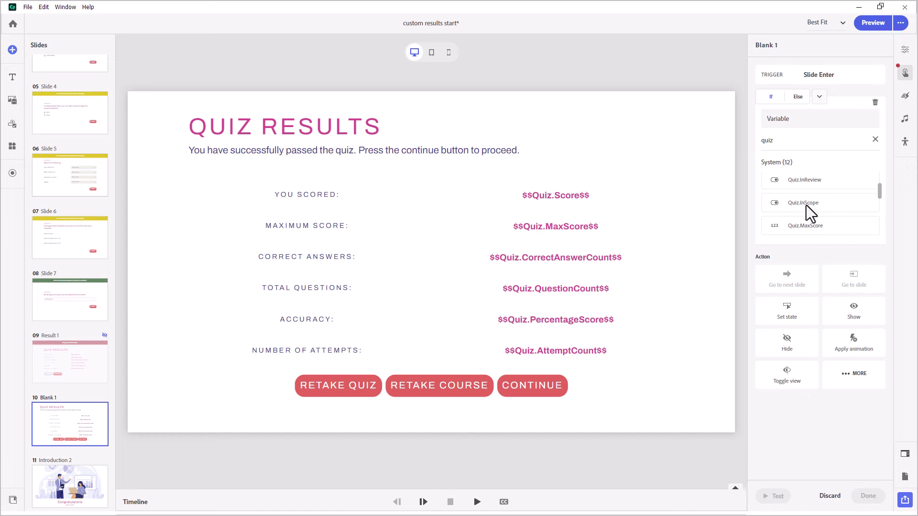
{"action": "scroll", "coordinate": [806, 206], "scroll_direction": "down", "scroll_amount": 2}
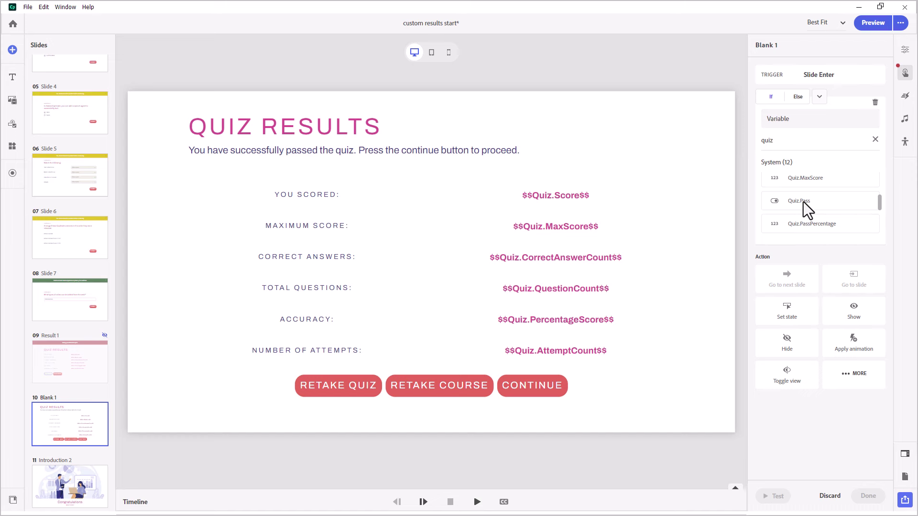
{"action": "left_click", "coordinate": [803, 202]}
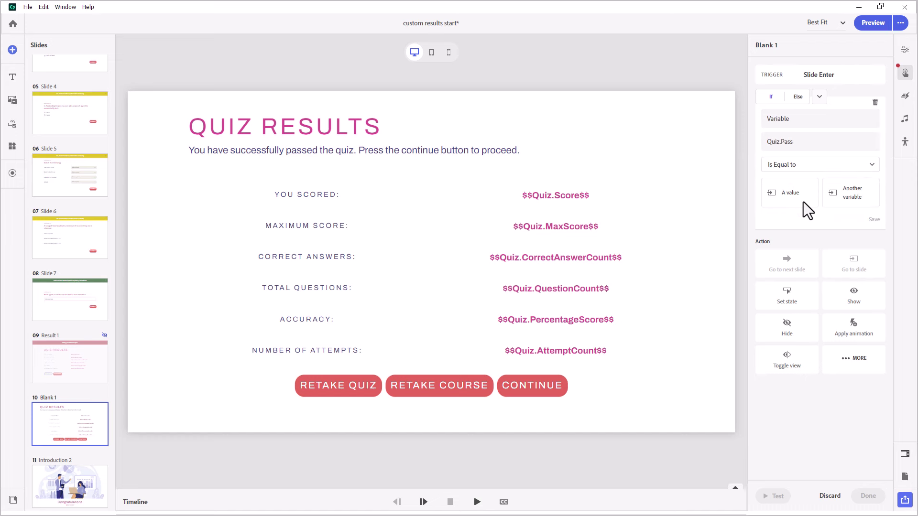
{"action": "left_click", "coordinate": [783, 191]}
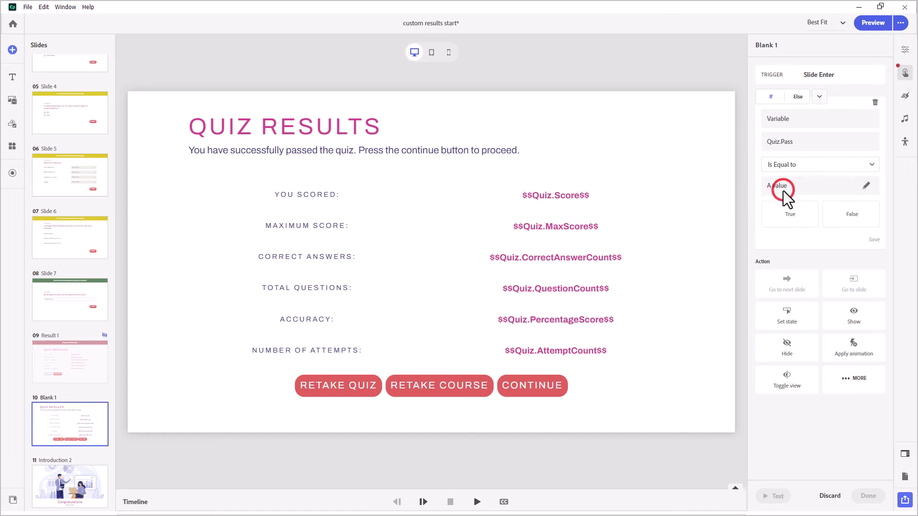
{"action": "left_click", "coordinate": [793, 217]}
{"action": "left_click", "coordinate": [871, 239]}
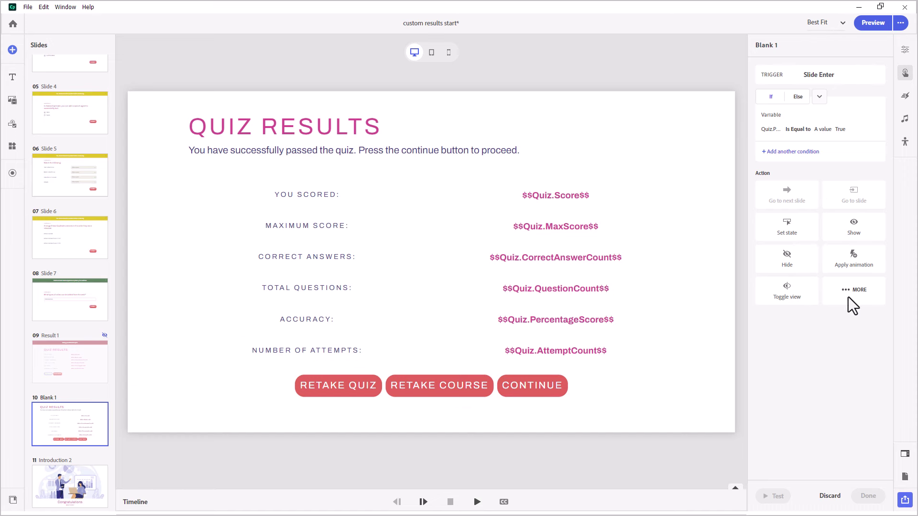
- Add a Show action for continue_button under the If condition, with its state reset on slide revisit
{"action": "left_click", "coordinate": [854, 220]}
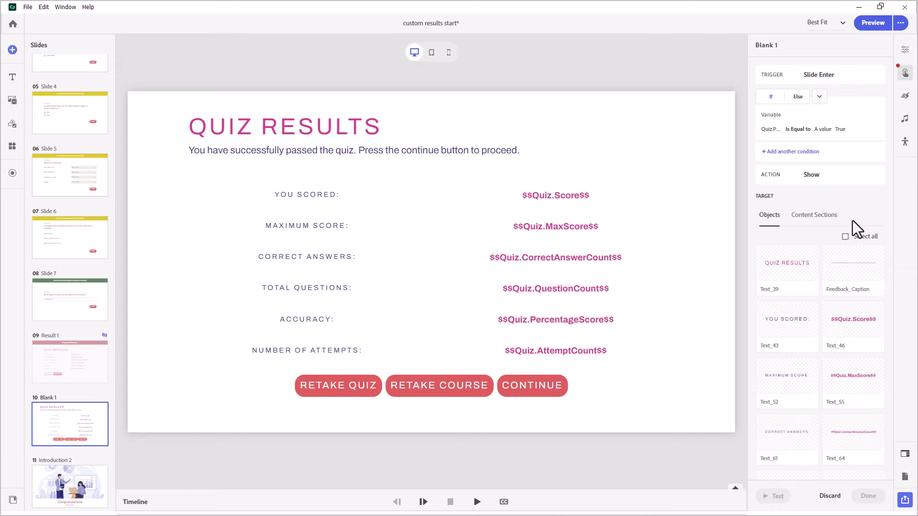
{"action": "scroll", "coordinate": [858, 334], "scroll_direction": "down", "scroll_amount": 8}
{"action": "left_click", "coordinate": [783, 423]}
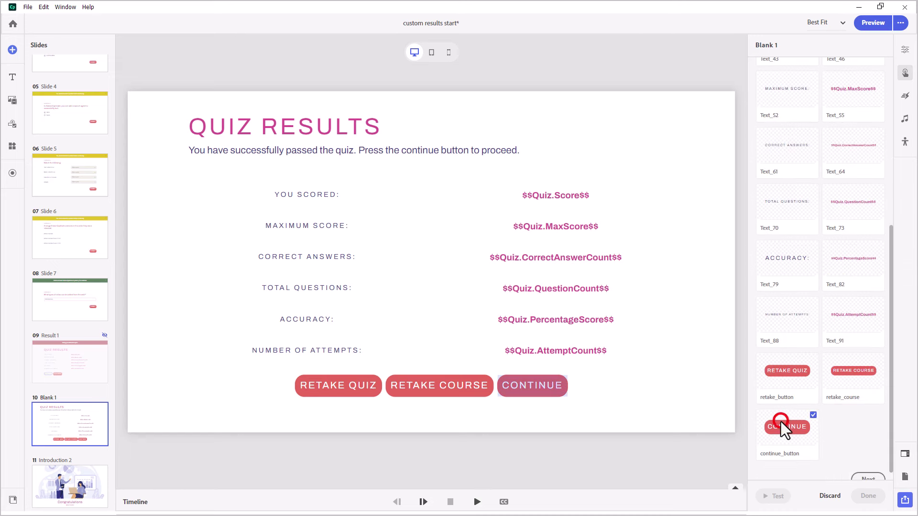
{"action": "left_click", "coordinate": [868, 476]}
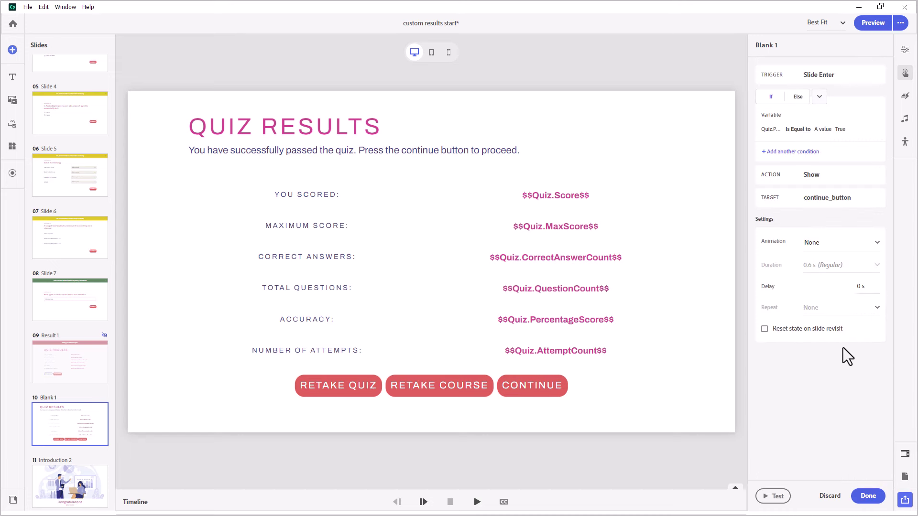
{"action": "left_click", "coordinate": [765, 328]}
{"action": "left_click", "coordinate": [869, 495]}
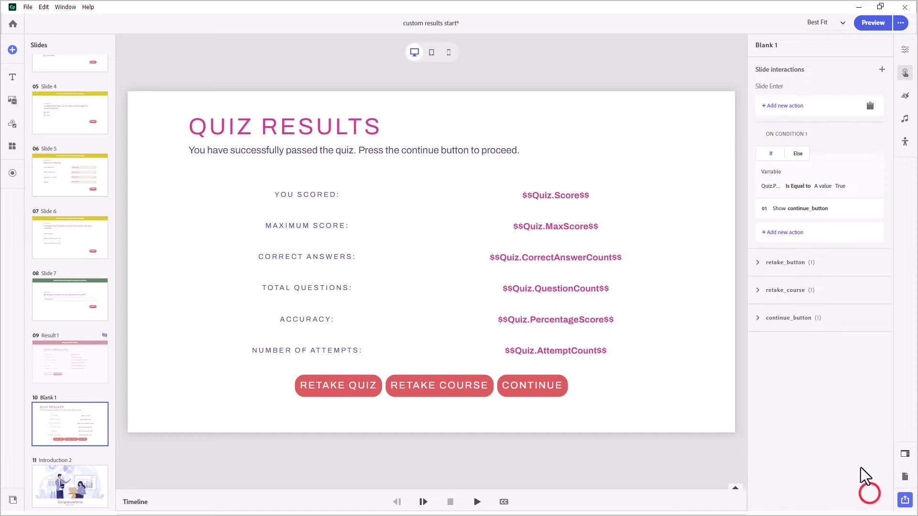
- Add a Hide action for retake_button and retake_course under the same If condition, with their state reset on slide revisit
{"action": "left_click", "coordinate": [782, 232]}
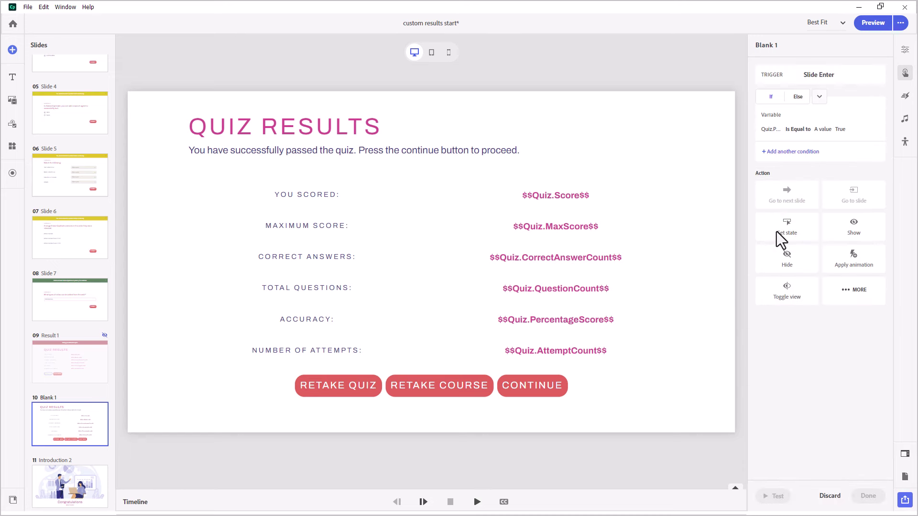
{"action": "left_click", "coordinate": [791, 259]}
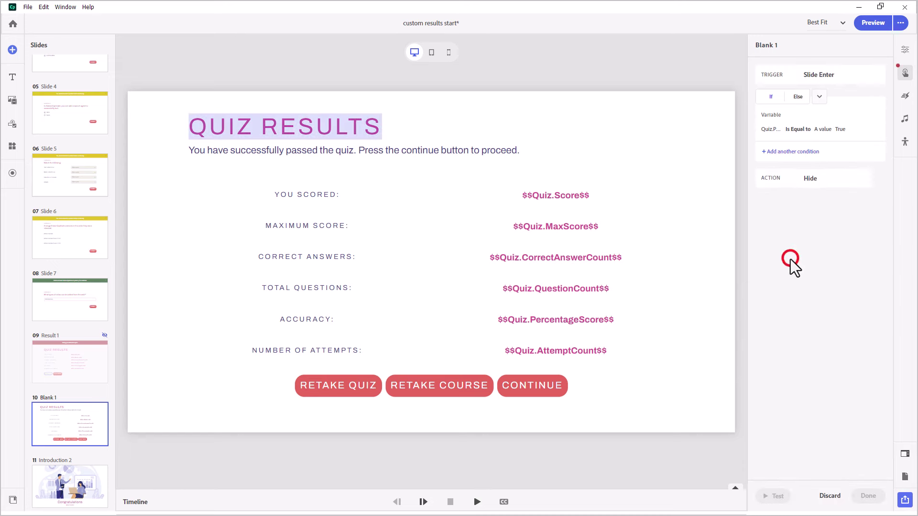
{"action": "scroll", "coordinate": [851, 363], "scroll_direction": "down", "scroll_amount": 7}
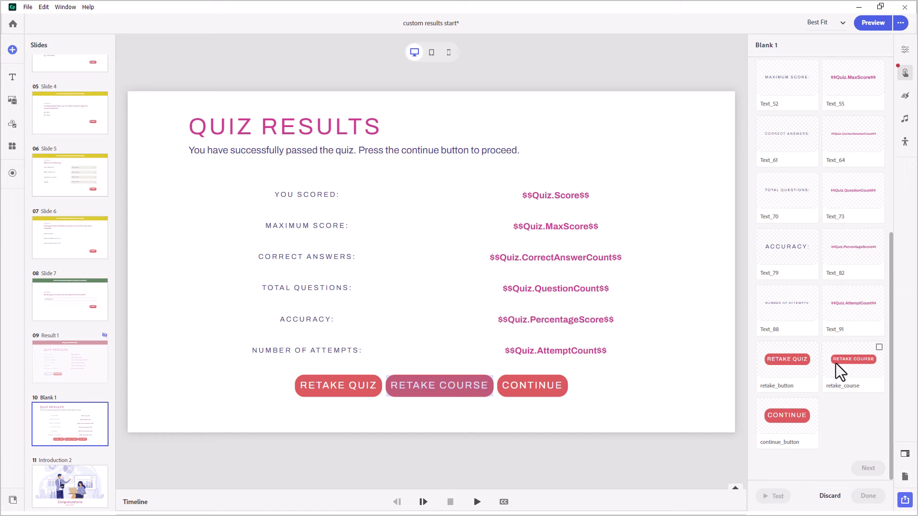
{"action": "left_click", "coordinate": [792, 363]}
{"action": "left_click", "coordinate": [870, 358]}
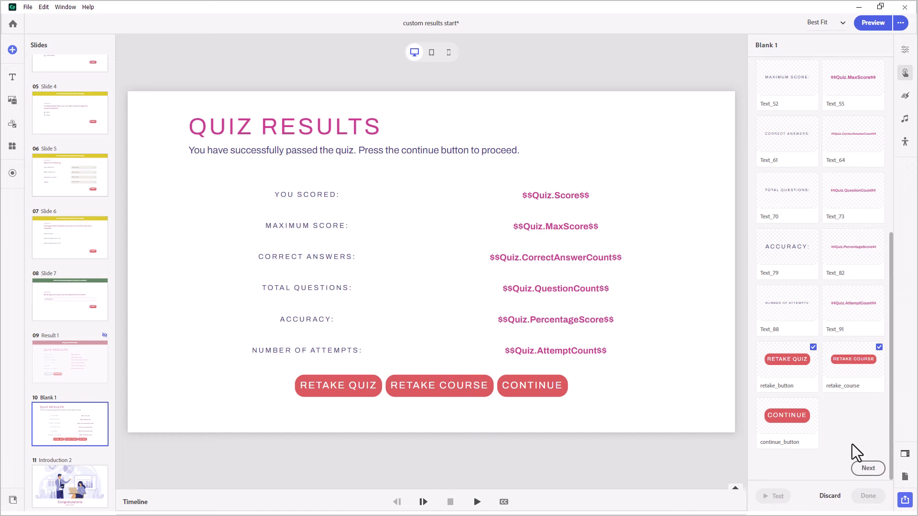
{"action": "left_click", "coordinate": [869, 468]}
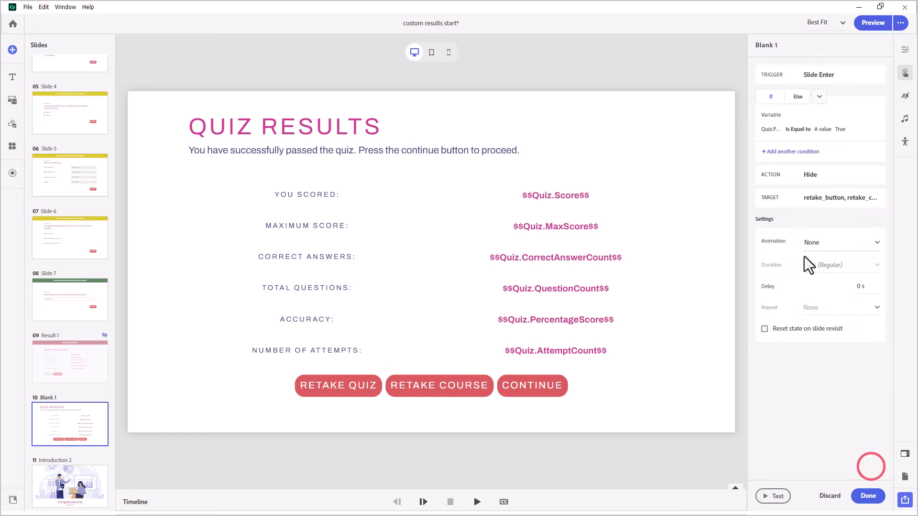
{"action": "left_click", "coordinate": [764, 329]}
{"action": "left_click", "coordinate": [867, 496]}
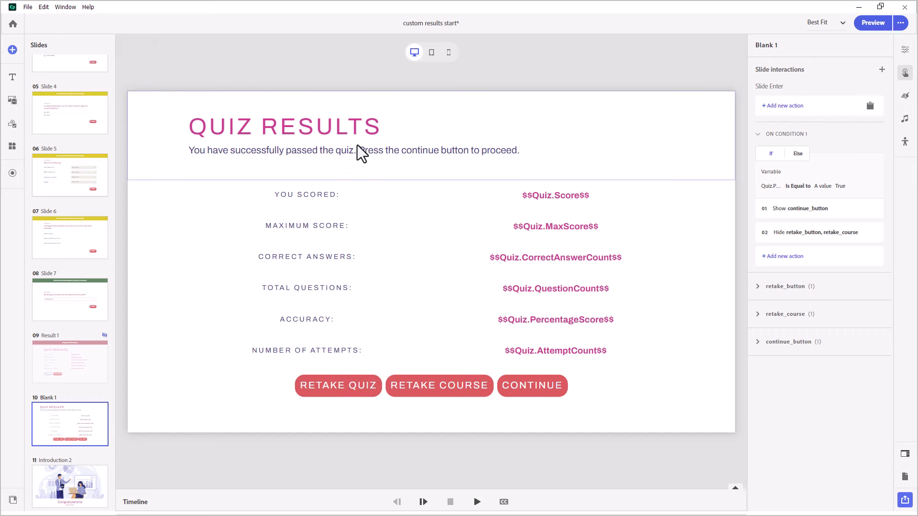
- Add a third action under the If condition that sets Feedback_Caption to Default_State, with its state reset on slide revisit
{"action": "left_click", "coordinate": [787, 258]}
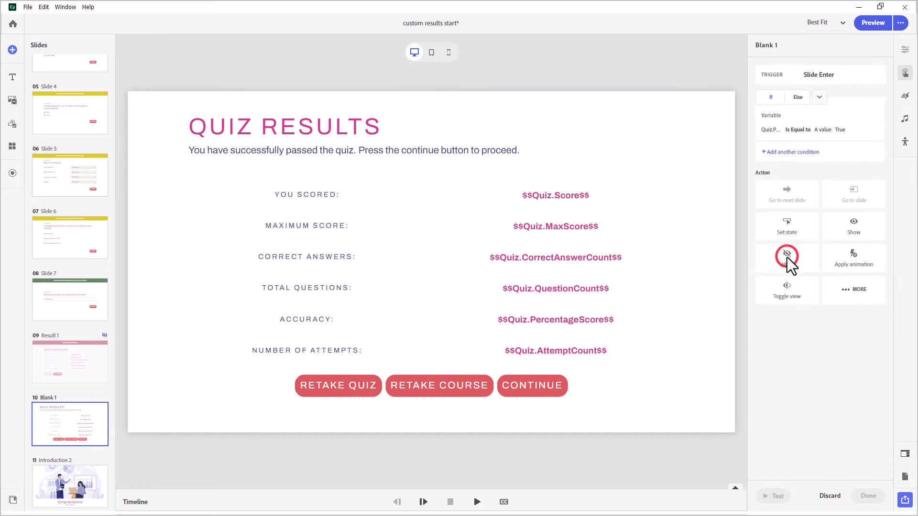
{"action": "left_click", "coordinate": [786, 228]}
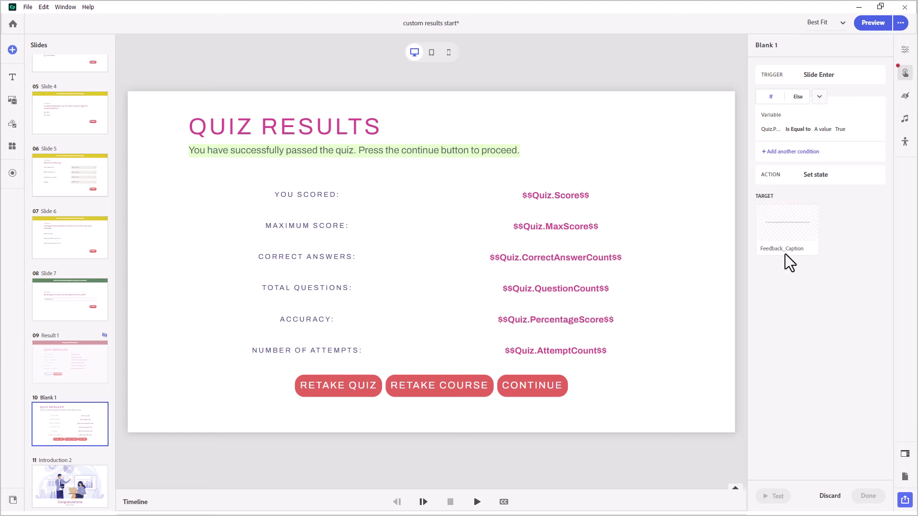
{"action": "left_click", "coordinate": [788, 219]}
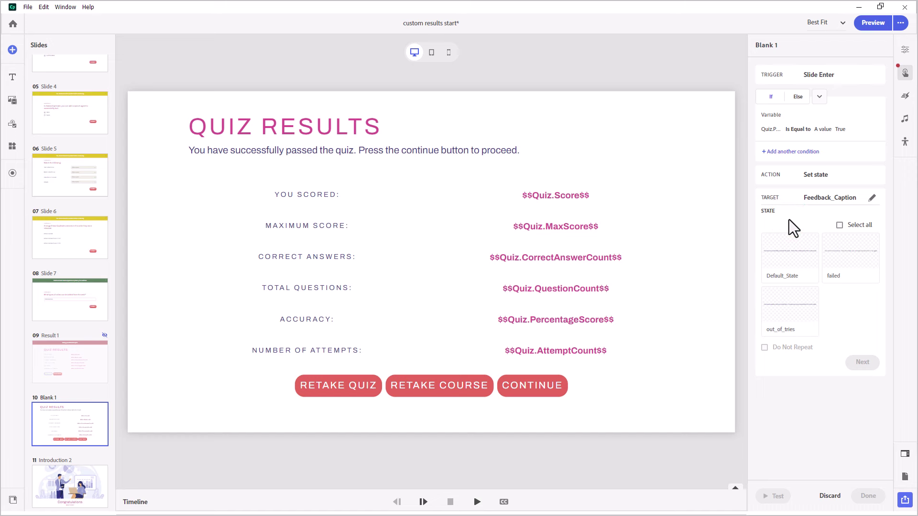
{"action": "left_click", "coordinate": [793, 254]}
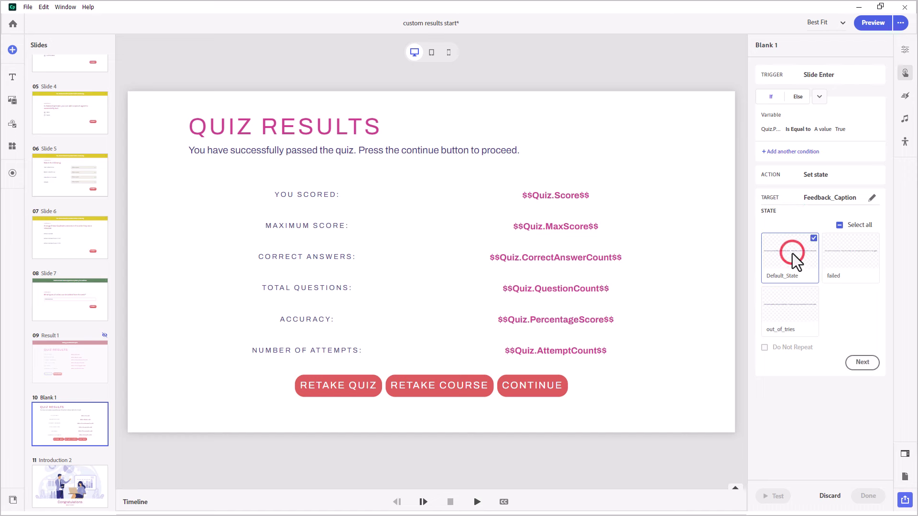
{"action": "left_click", "coordinate": [868, 362]}
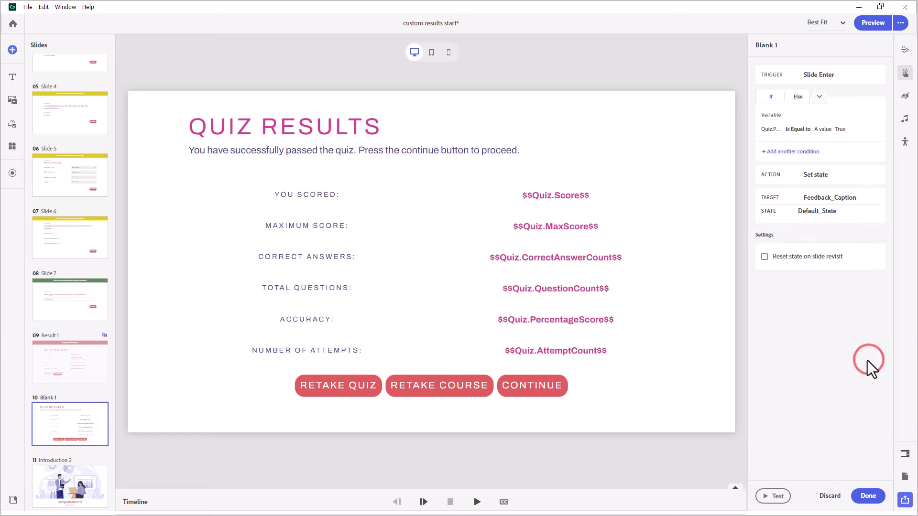
{"action": "left_click", "coordinate": [789, 253]}
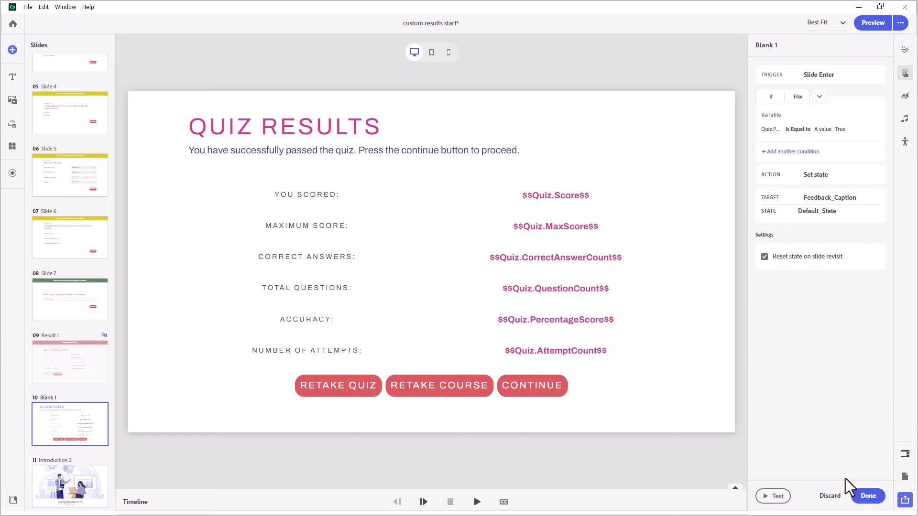
{"action": "left_click", "coordinate": [868, 496]}
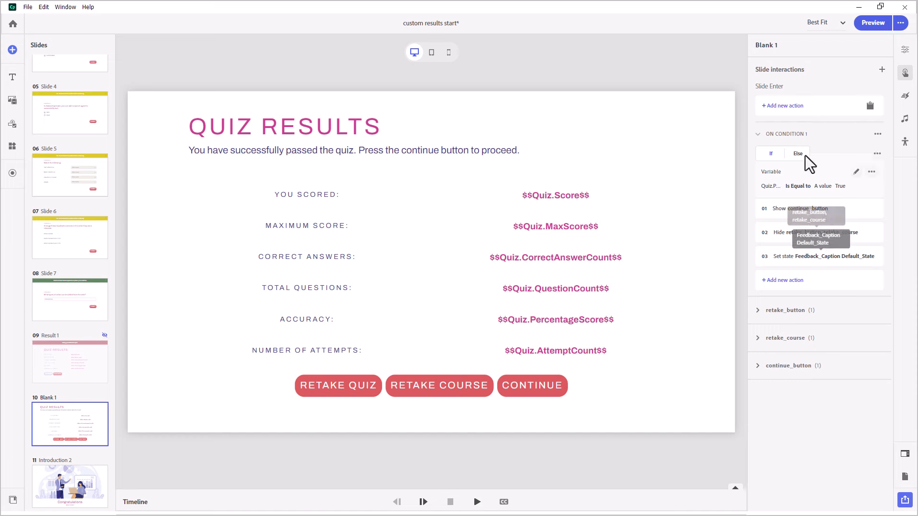
- Start a second Slide Enter action with an If condition that the system variable Quiz.Pass is equal to the value False
{"action": "left_click", "coordinate": [796, 105]}
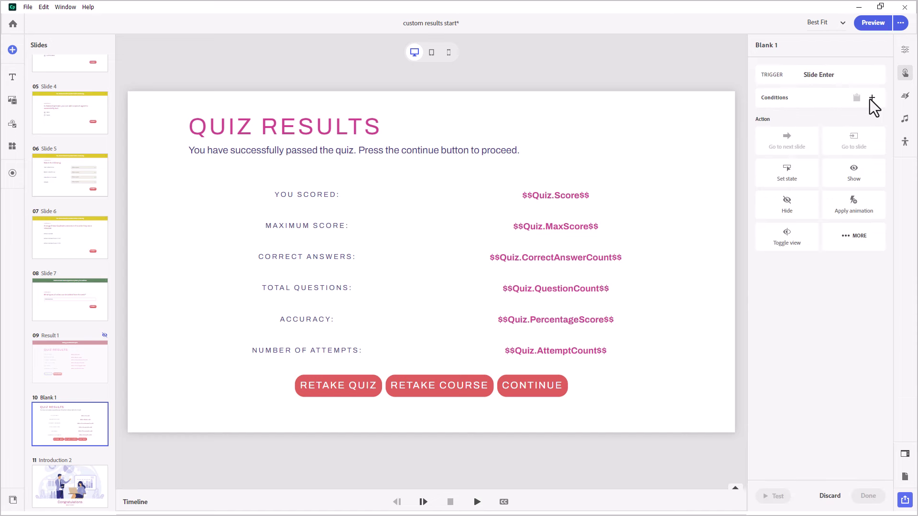
{"action": "left_click", "coordinate": [872, 98]}
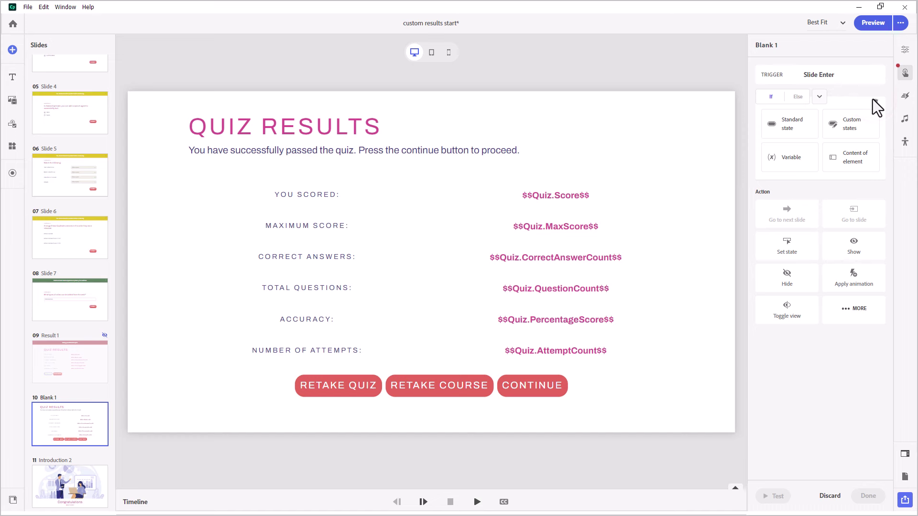
{"action": "left_click", "coordinate": [790, 158]}
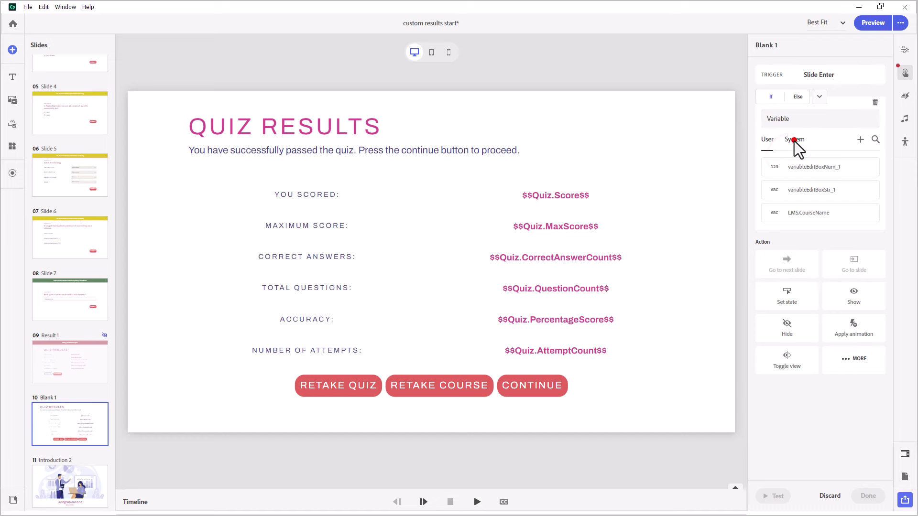
{"action": "left_click", "coordinate": [793, 140]}
{"action": "left_click", "coordinate": [874, 141]}
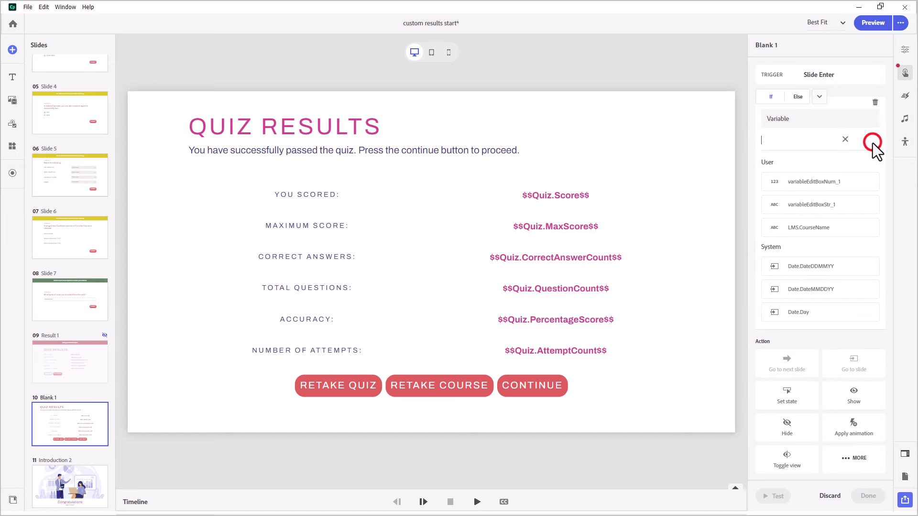
{"action": "type", "text": "quiz"}
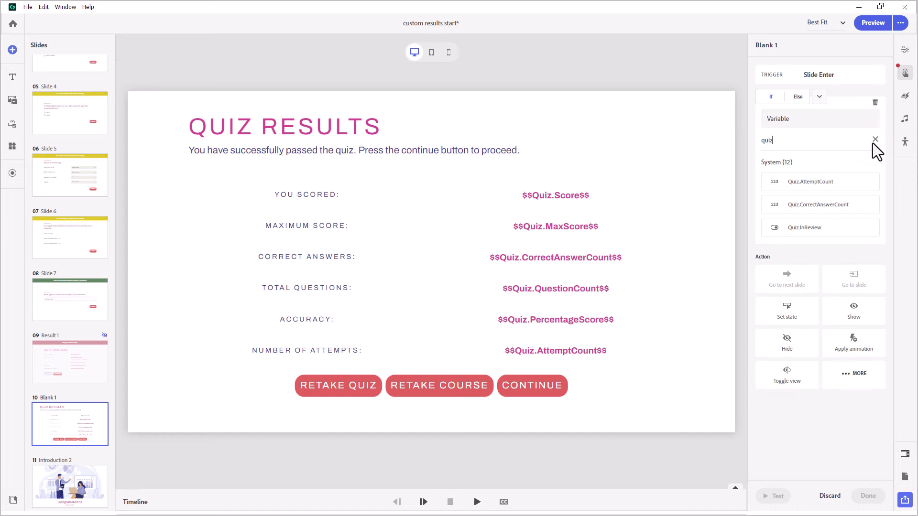
{"action": "scroll", "coordinate": [802, 203], "scroll_direction": "down", "scroll_amount": 2}
{"action": "left_click", "coordinate": [799, 197]}
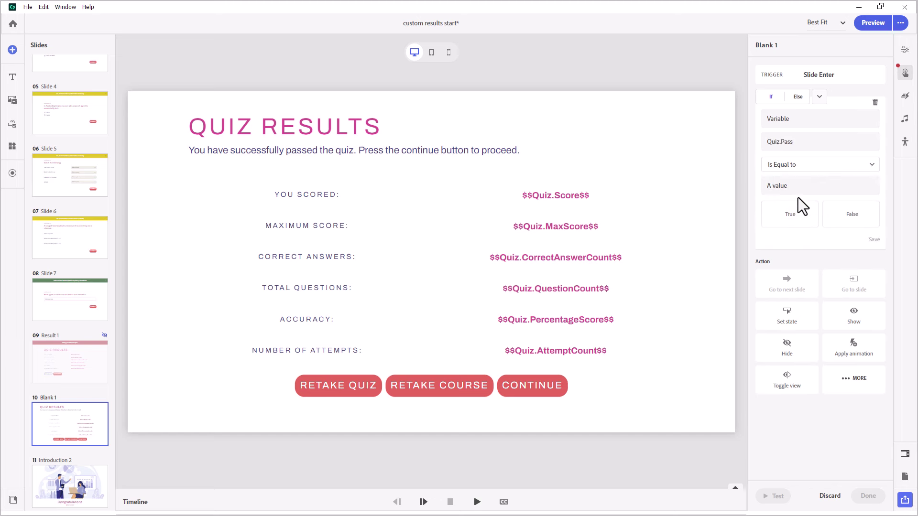
{"action": "left_click", "coordinate": [850, 217]}
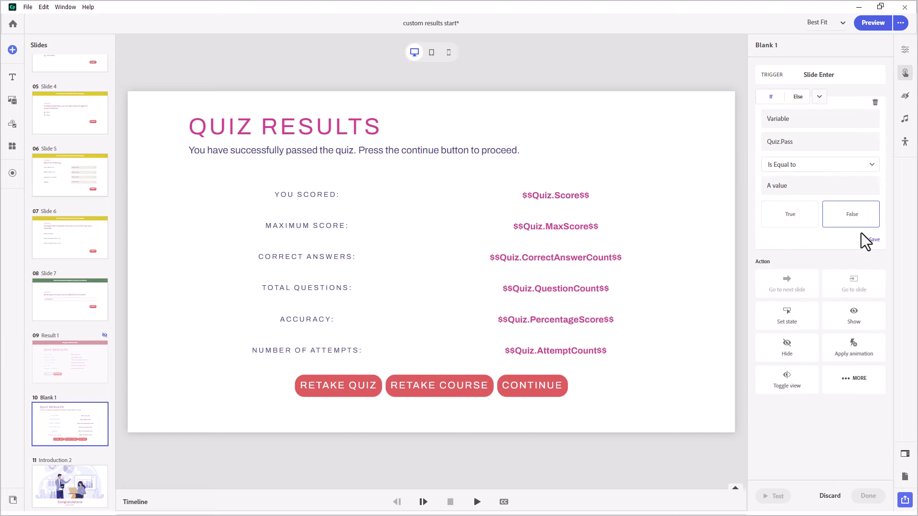
{"action": "left_click", "coordinate": [873, 240]}
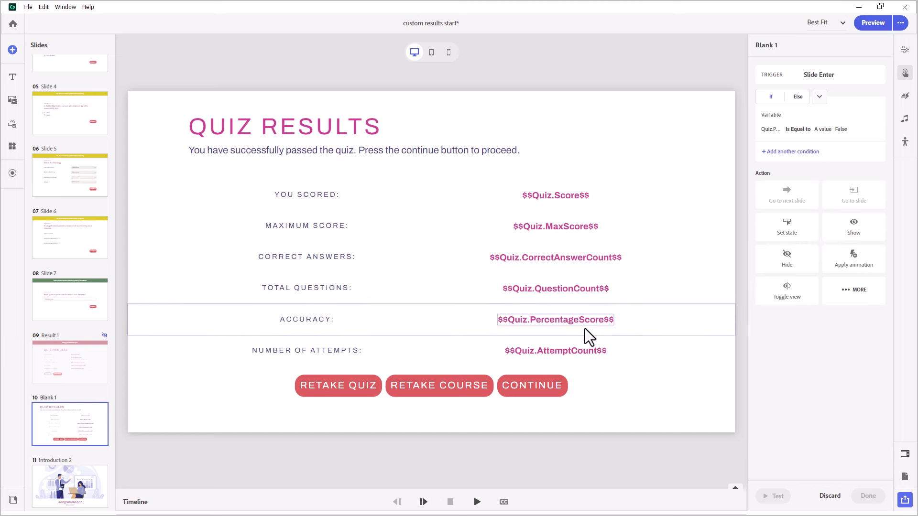
- Add an And condition requiring the system variable Quiz.AttemptCount to be less than the value 3
{"action": "left_click", "coordinate": [797, 151]}
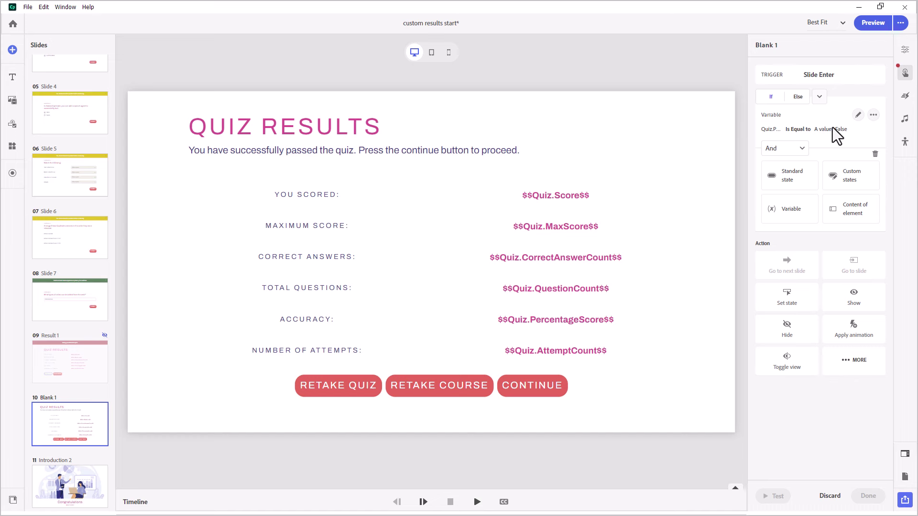
{"action": "left_click", "coordinate": [787, 208]}
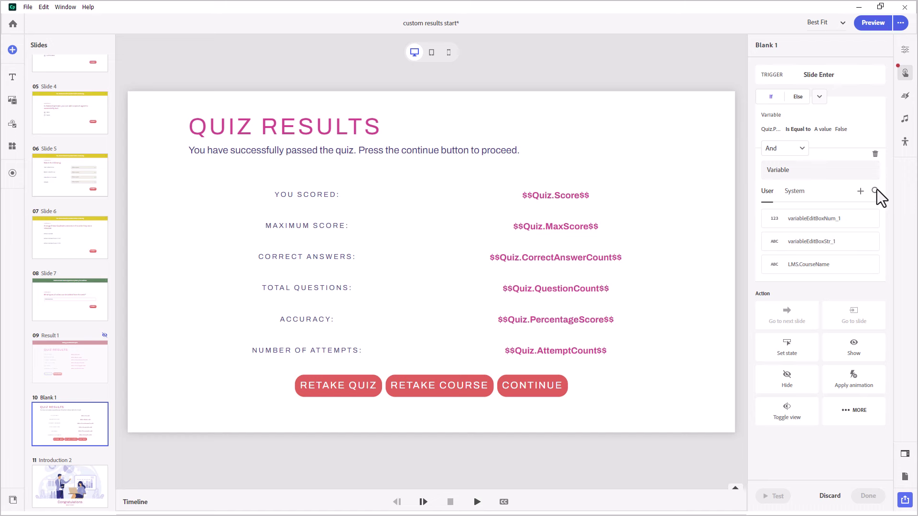
{"action": "left_click", "coordinate": [795, 191]}
{"action": "left_click", "coordinate": [875, 191]}
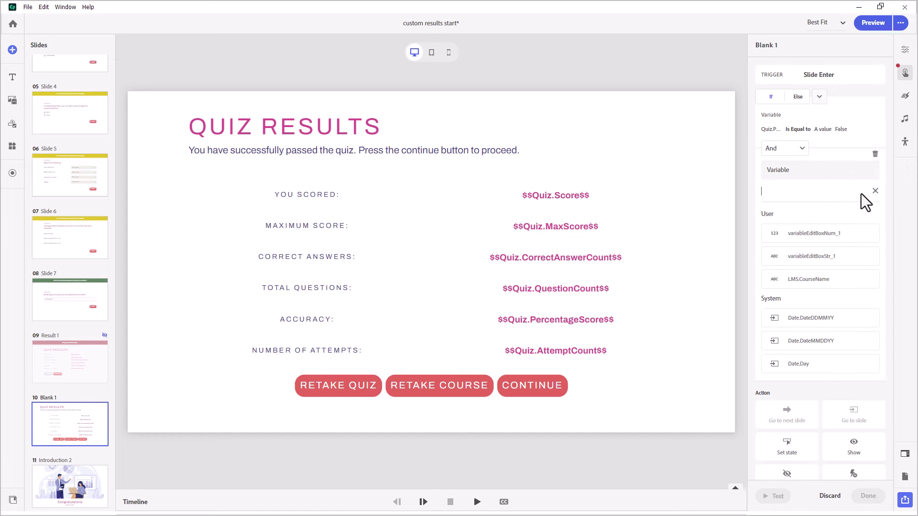
{"action": "type", "text": "quiz"}
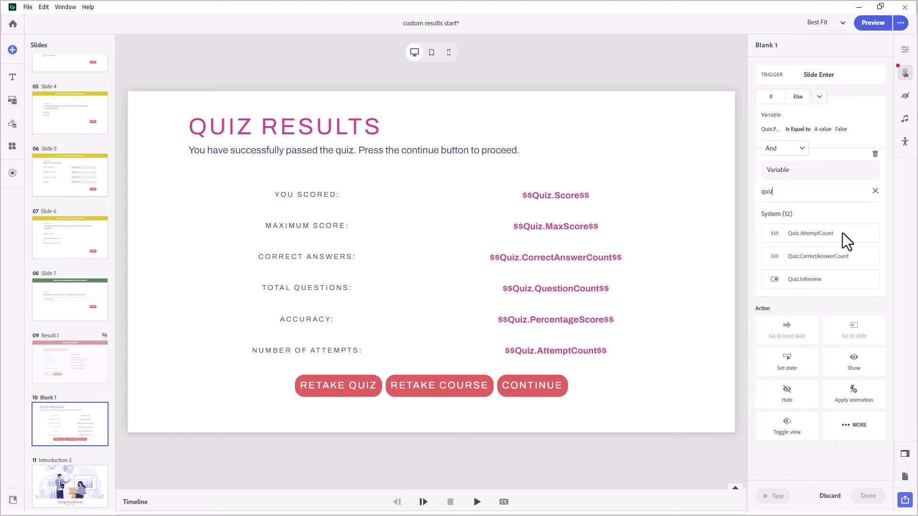
{"action": "left_click", "coordinate": [842, 233]}
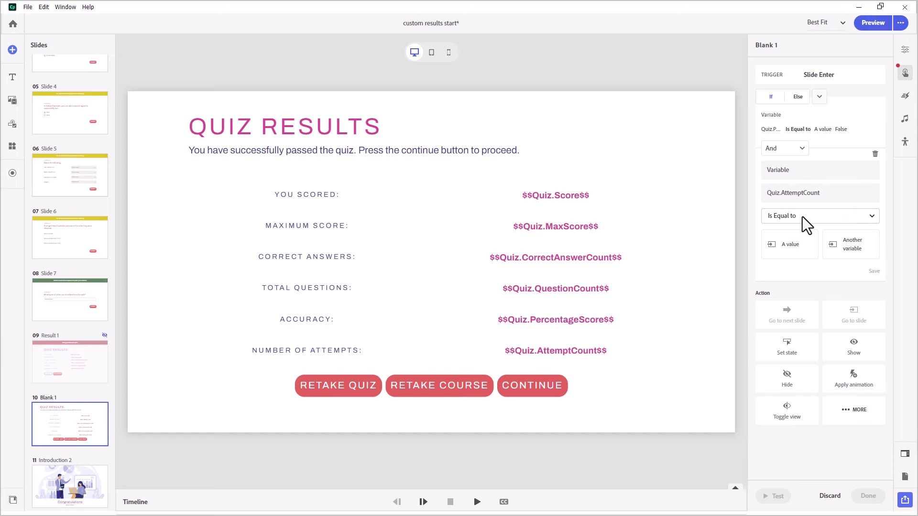
{"action": "left_click", "coordinate": [802, 217]}
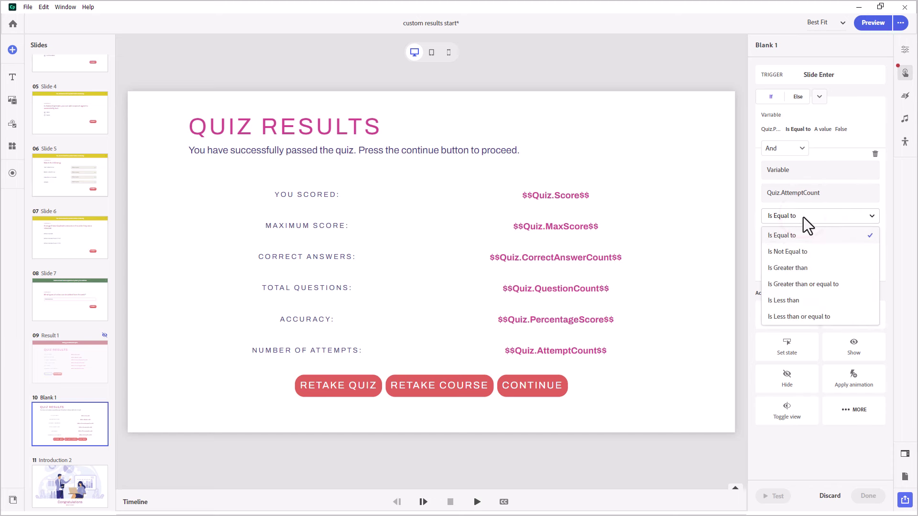
{"action": "left_click", "coordinate": [808, 300]}
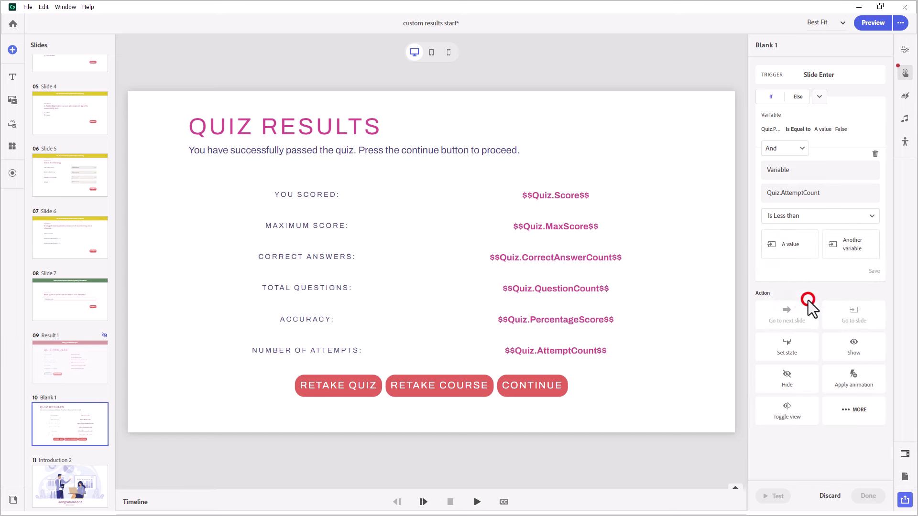
{"action": "left_click", "coordinate": [802, 250]}
{"action": "type", "text": "3"}
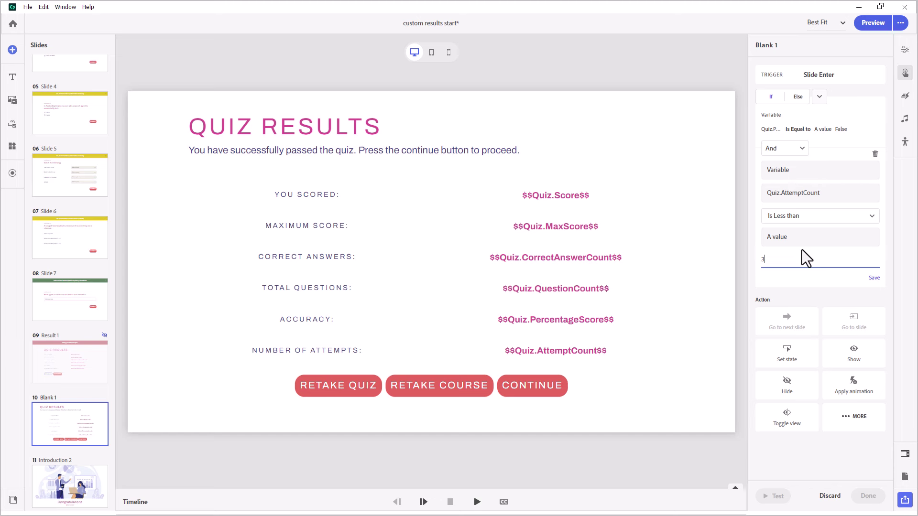
{"action": "left_click", "coordinate": [874, 279]}
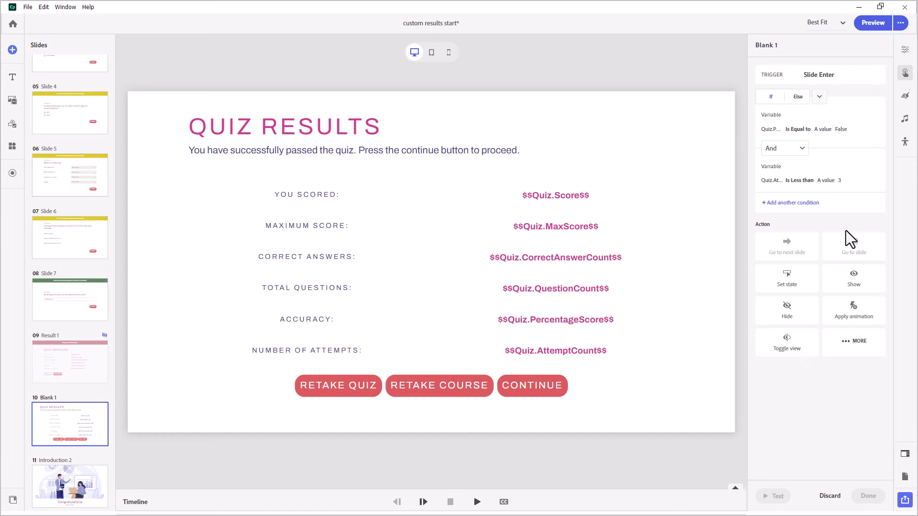
- Add a Show action for retake_button and retake_course under the failed-quiz condition
{"action": "left_click", "coordinate": [849, 283]}
{"action": "scroll", "coordinate": [851, 280], "scroll_direction": "down", "scroll_amount": 7}
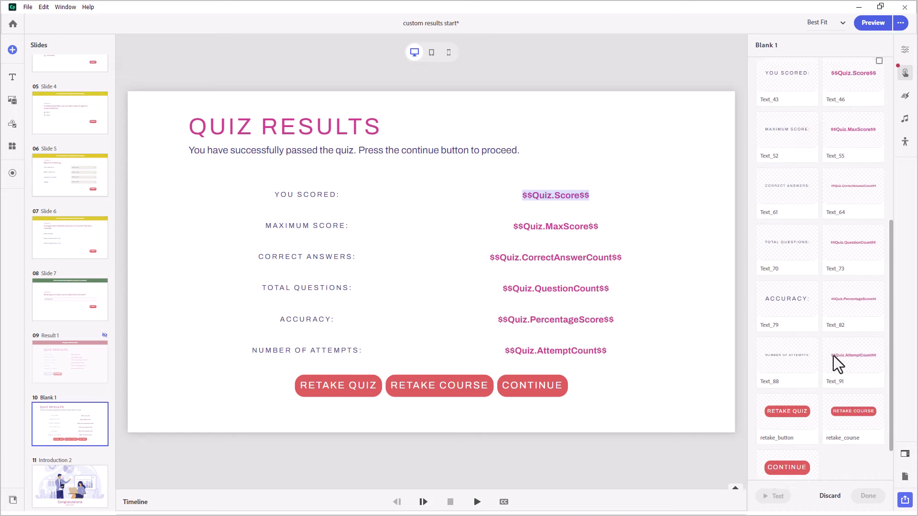
{"action": "left_click", "coordinate": [785, 356]}
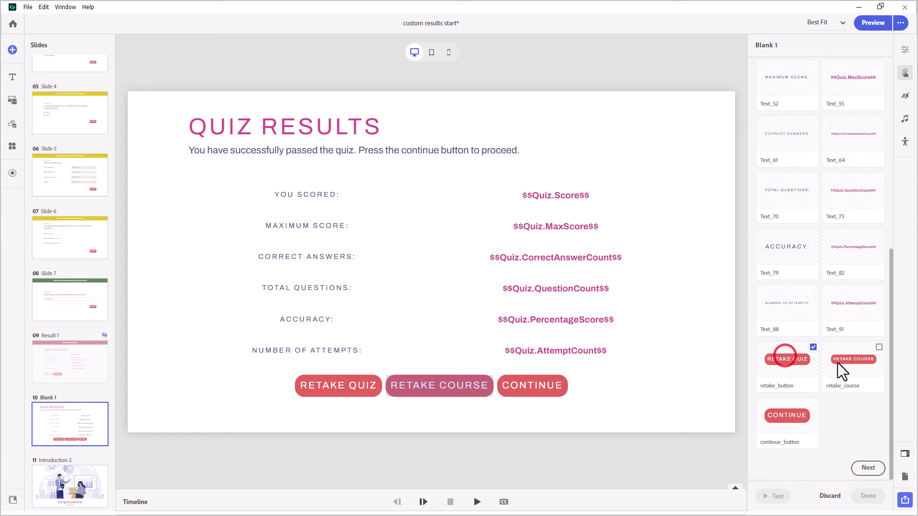
{"action": "left_click", "coordinate": [867, 362]}
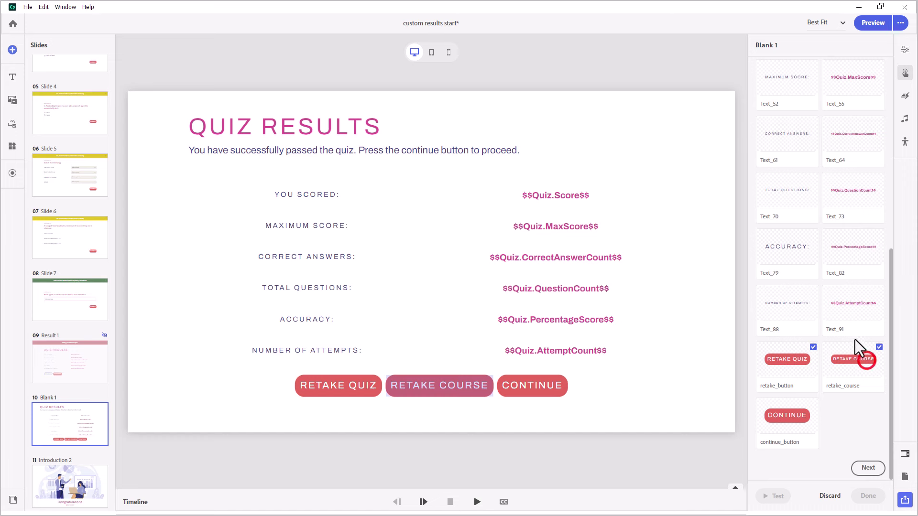
{"action": "left_click", "coordinate": [867, 469]}
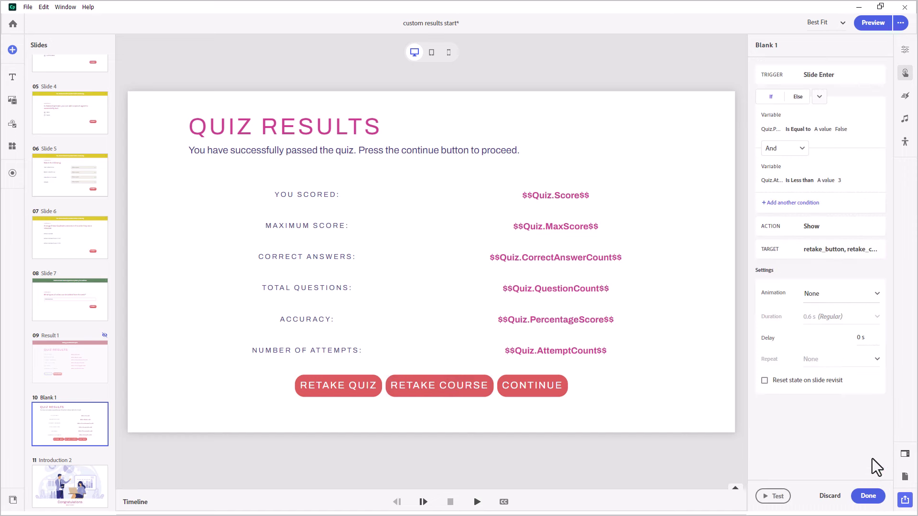
{"action": "left_click", "coordinate": [870, 495]}
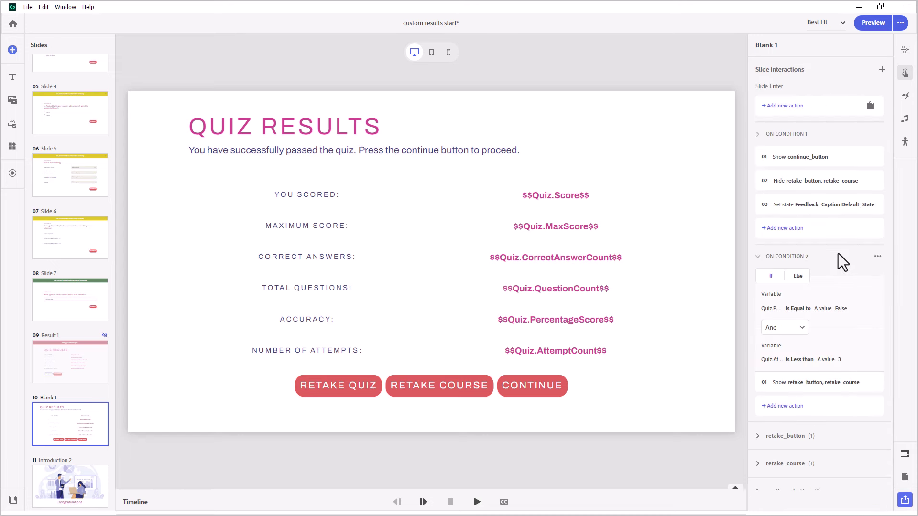
- Add a Hide action for continue_button under the second condition, with its state reset on slide revisit
{"action": "scroll", "coordinate": [839, 253], "scroll_direction": "down", "scroll_amount": 1}
{"action": "left_click", "coordinate": [793, 390]}
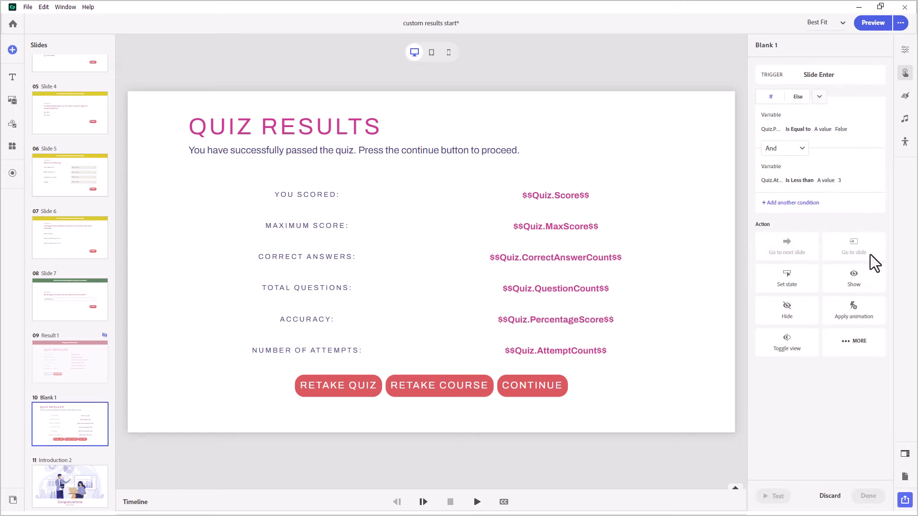
{"action": "left_click", "coordinate": [786, 307]}
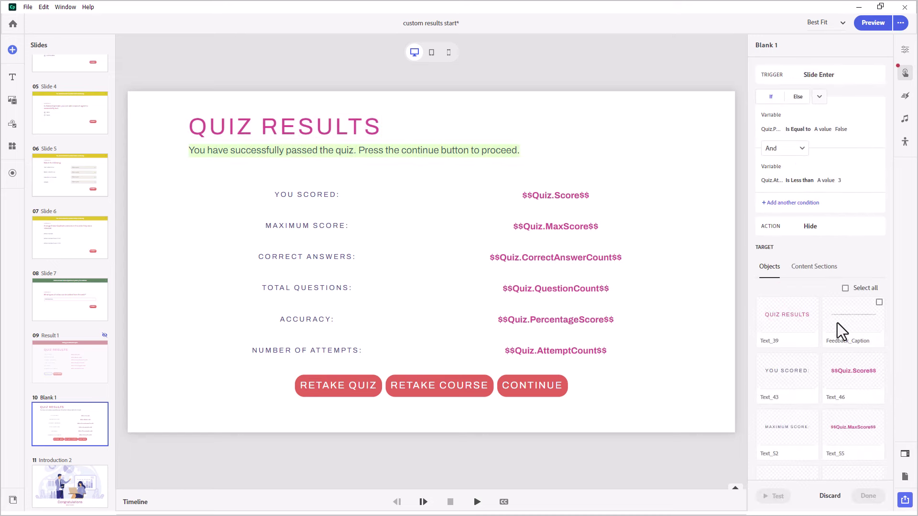
{"action": "scroll", "coordinate": [840, 328], "scroll_direction": "down", "scroll_amount": 8}
{"action": "left_click", "coordinate": [805, 403]}
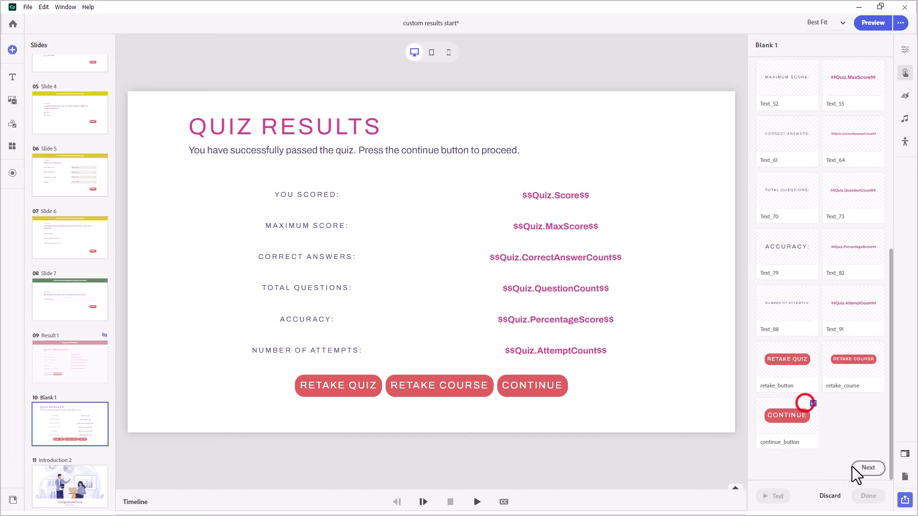
{"action": "left_click", "coordinate": [866, 468]}
{"action": "left_click", "coordinate": [794, 382]}
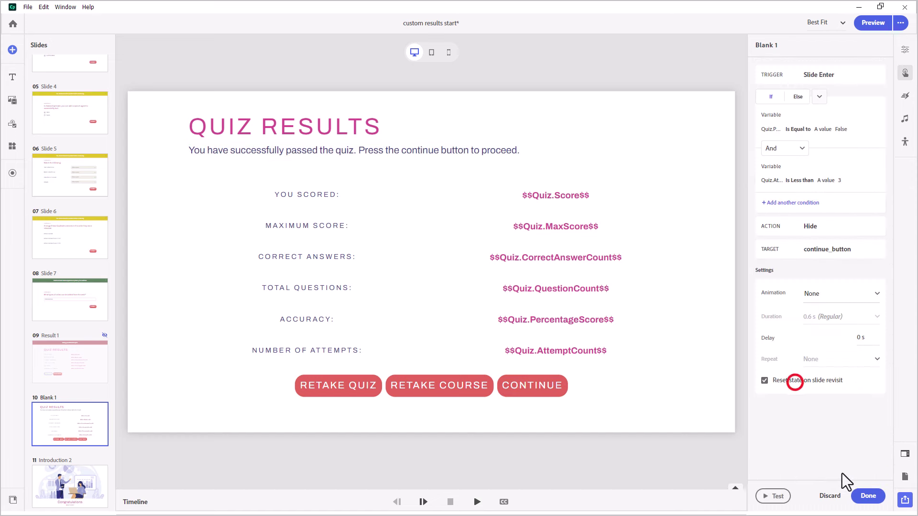
{"action": "left_click", "coordinate": [867, 496]}
- Add a third action under the second condition that sets Feedback_Caption to the failed state, with its state reset on slide revisit
{"action": "scroll", "coordinate": [835, 359], "scroll_direction": "down", "scroll_amount": 2}
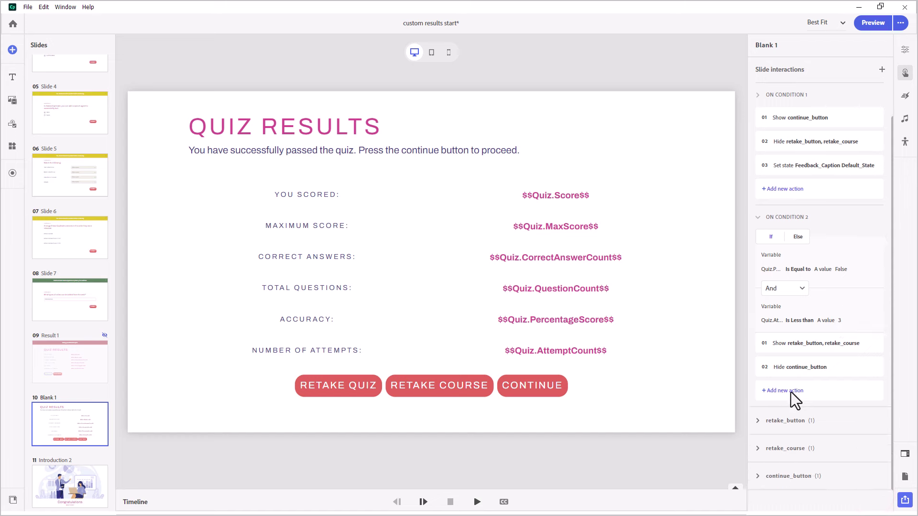
{"action": "left_click", "coordinate": [790, 392]}
{"action": "left_click", "coordinate": [791, 275]}
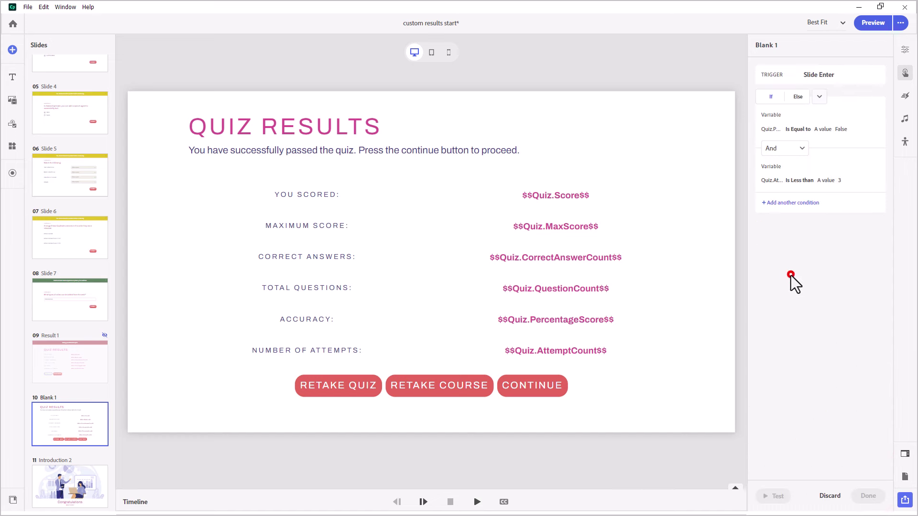
{"action": "left_click", "coordinate": [791, 276]}
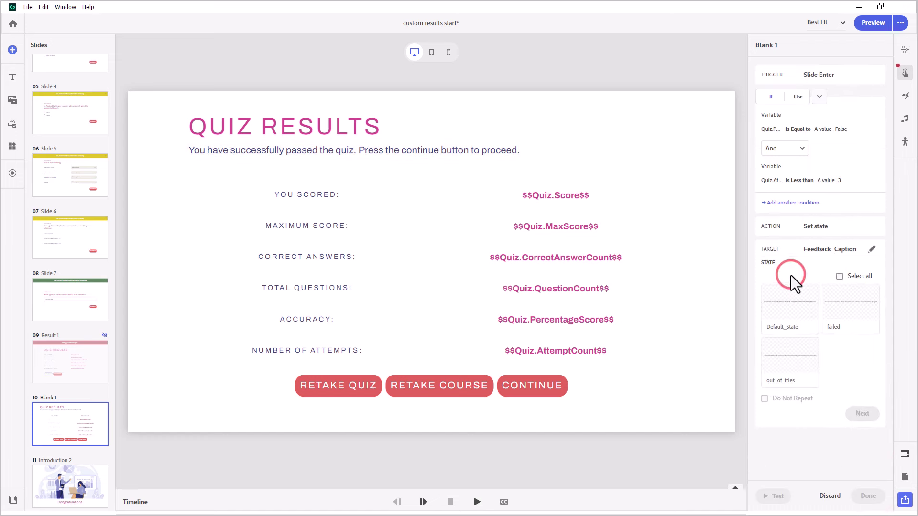
{"action": "mouse_move", "coordinate": [849, 308]}
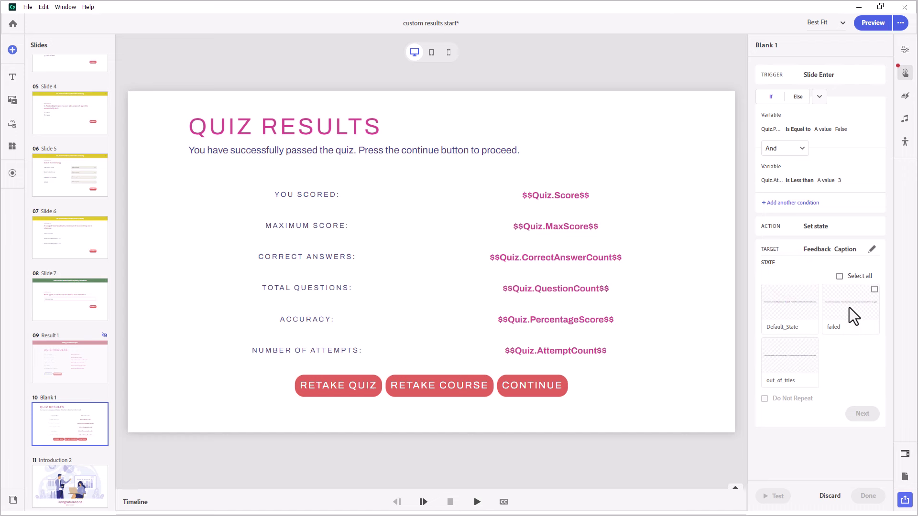
{"action": "left_click", "coordinate": [849, 308]}
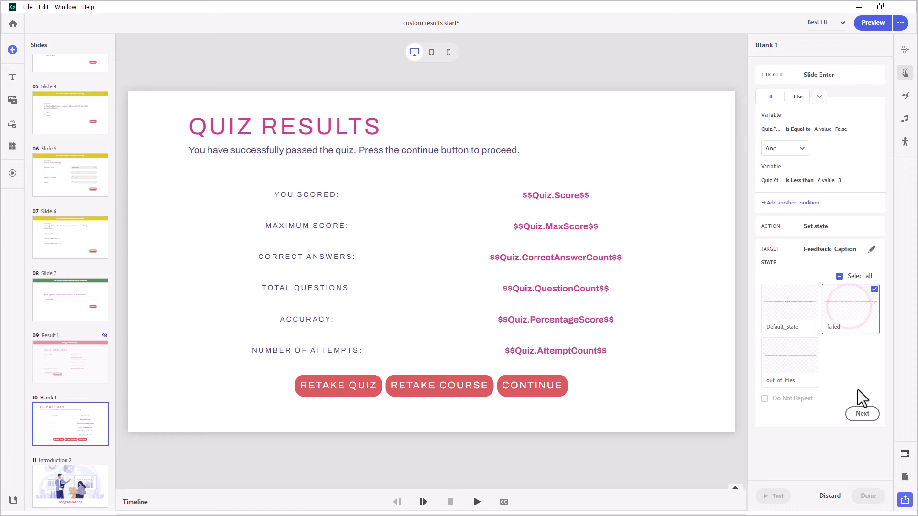
{"action": "left_click", "coordinate": [862, 414]}
{"action": "left_click", "coordinate": [796, 308]}
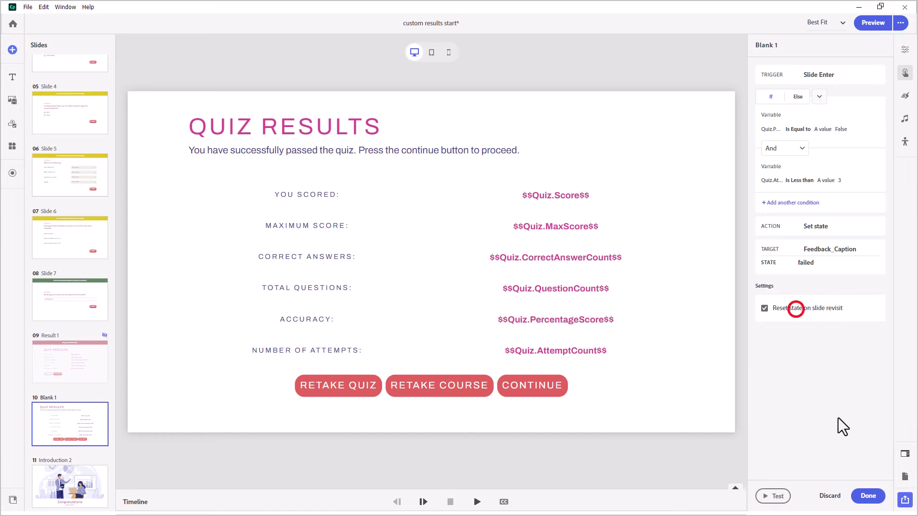
{"action": "left_click", "coordinate": [867, 496]}
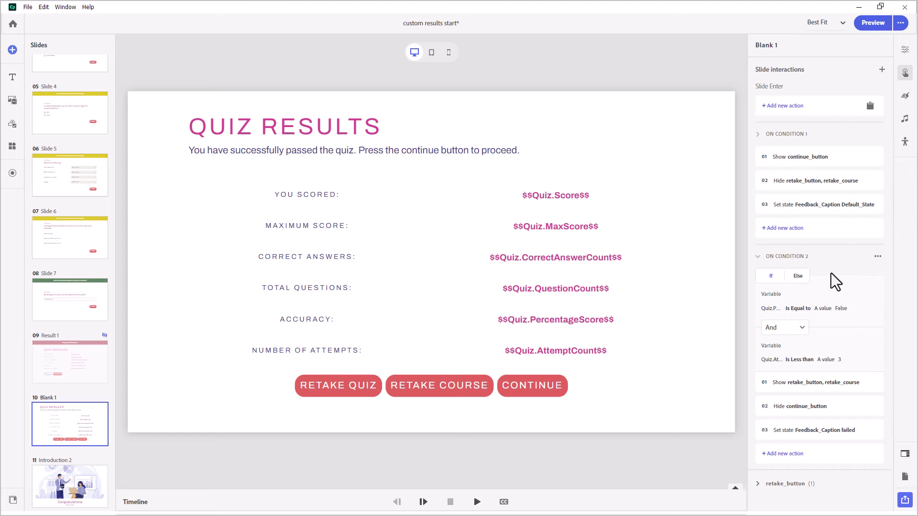
- Start a third conditional Slide Enter action that requires the system variable Quiz.Pass to be equal to the value False
{"action": "left_click", "coordinate": [787, 105]}
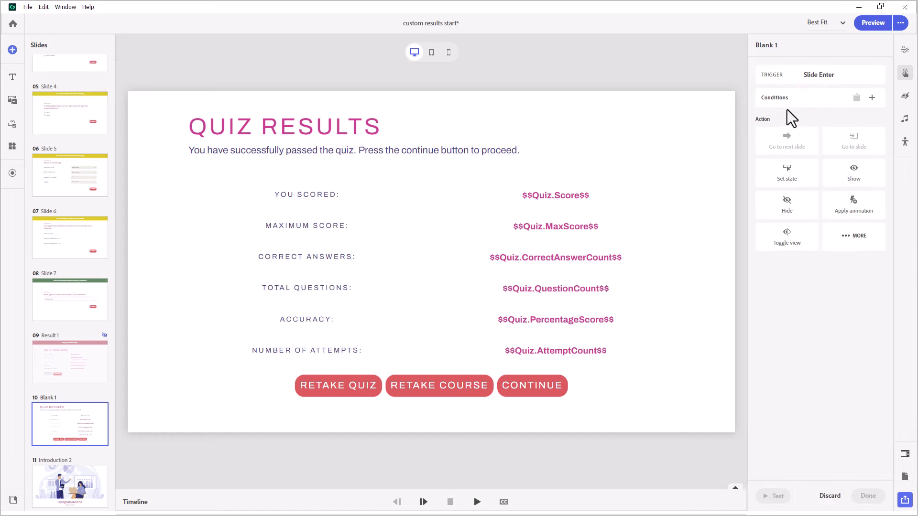
{"action": "left_click", "coordinate": [873, 97]}
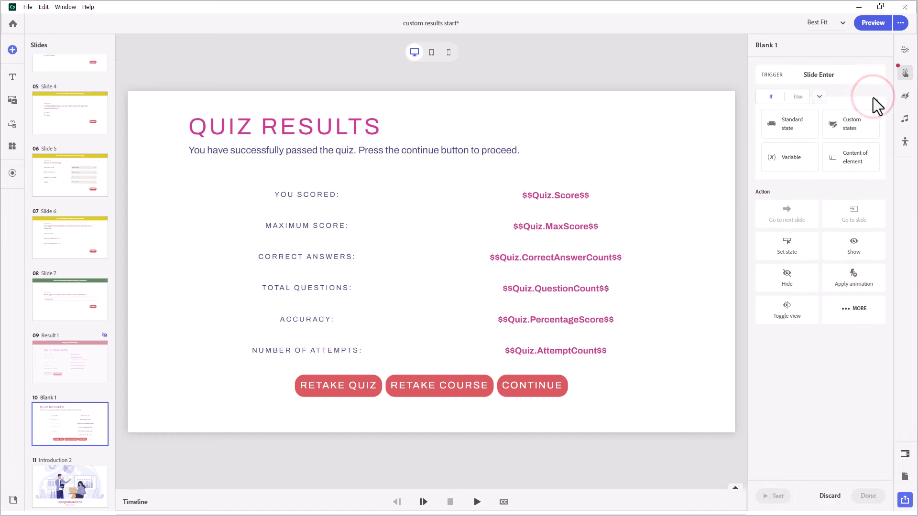
{"action": "left_click", "coordinate": [774, 162]}
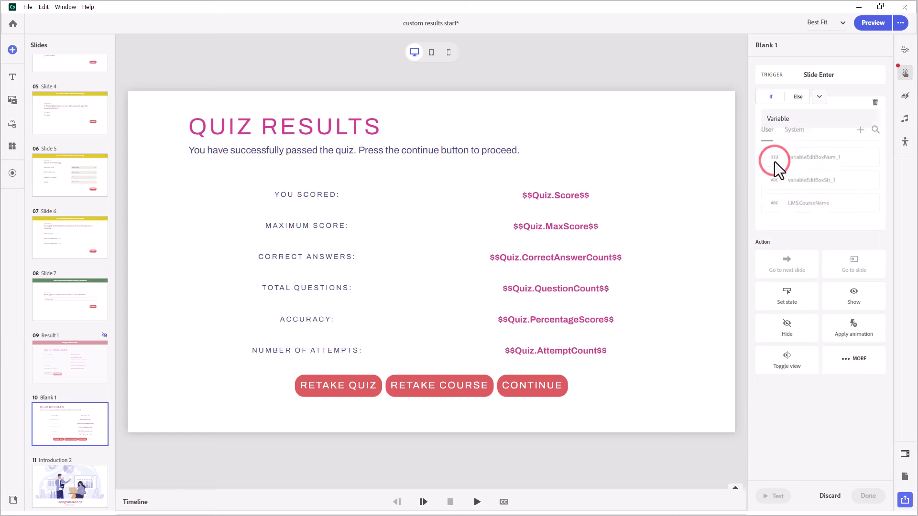
{"action": "left_click", "coordinate": [799, 139]}
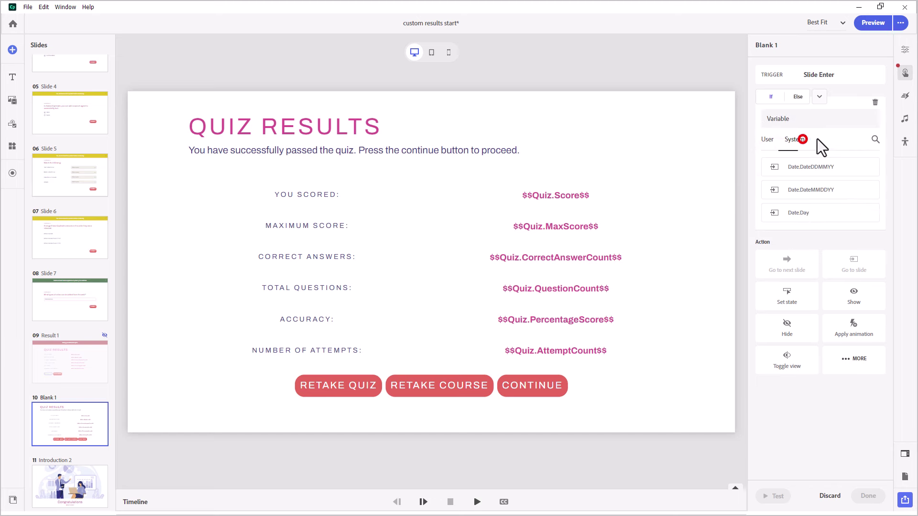
{"action": "left_click", "coordinate": [875, 140]}
{"action": "type", "text": "quiz"}
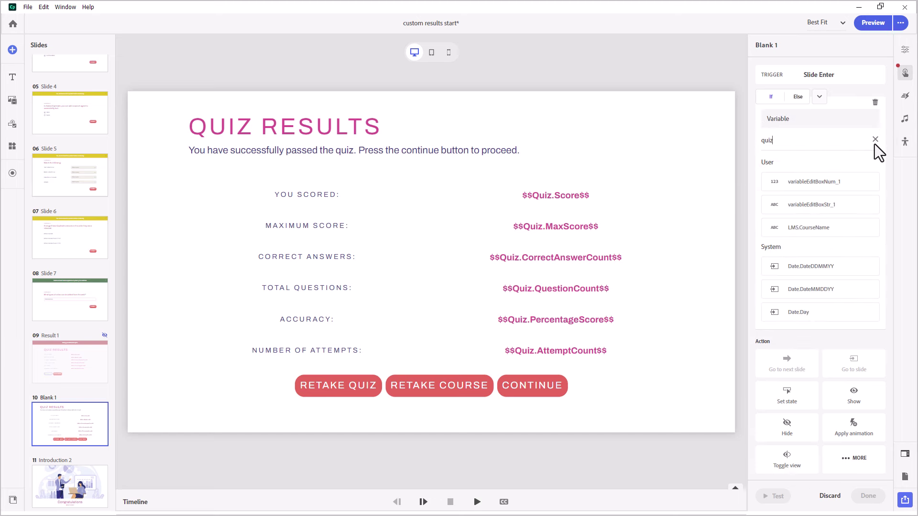
{"action": "scroll", "coordinate": [841, 193], "scroll_direction": "down", "scroll_amount": 3}
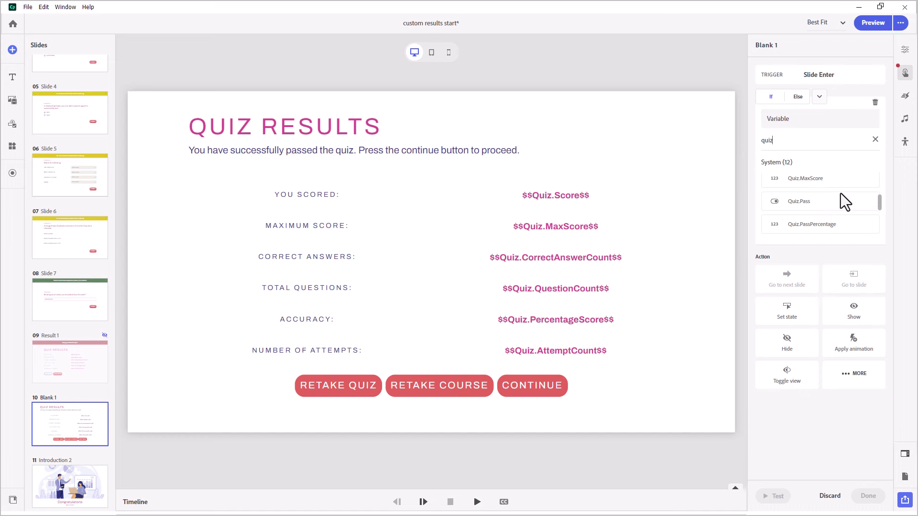
{"action": "scroll", "coordinate": [840, 193], "scroll_direction": "down", "scroll_amount": 2}
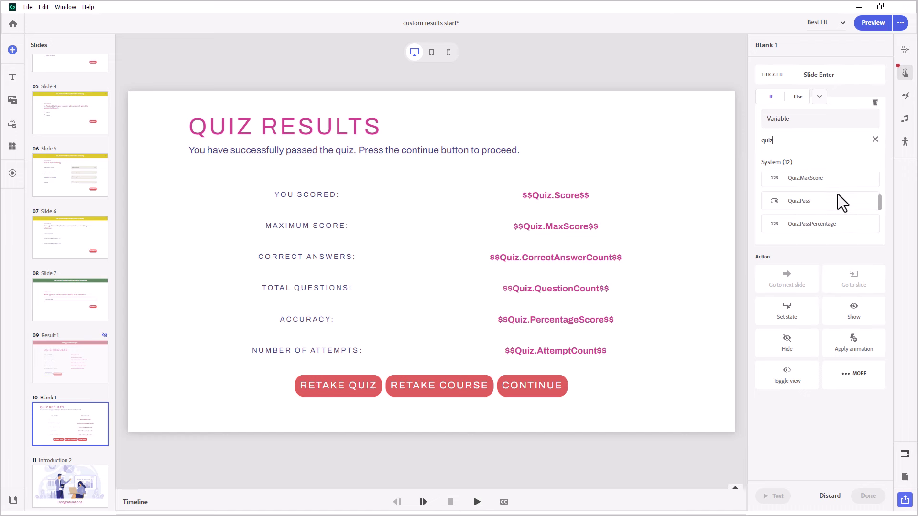
{"action": "left_click", "coordinate": [810, 201]}
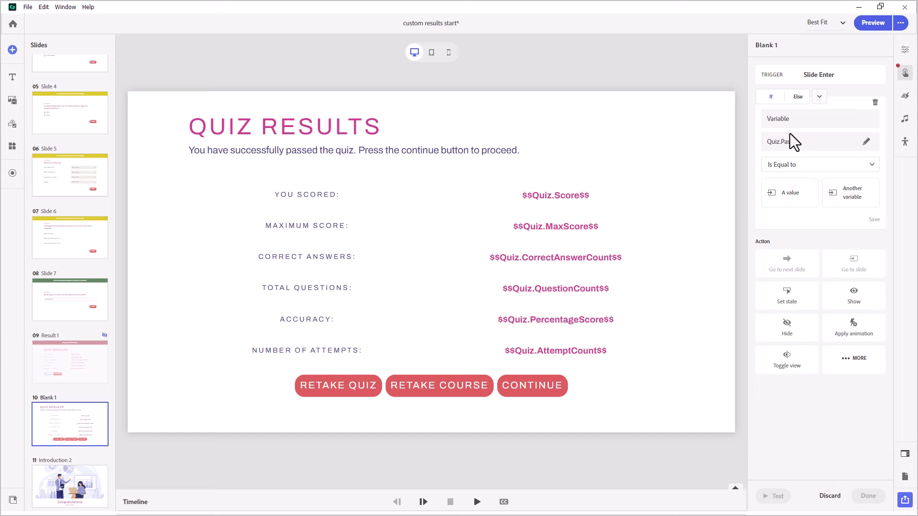
{"action": "left_click", "coordinate": [806, 198]}
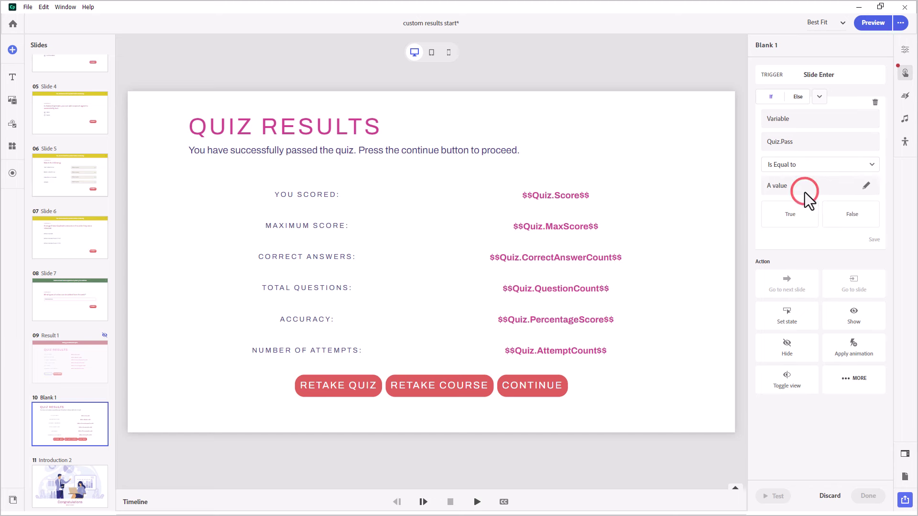
{"action": "left_click", "coordinate": [859, 215]}
{"action": "left_click", "coordinate": [874, 240]}
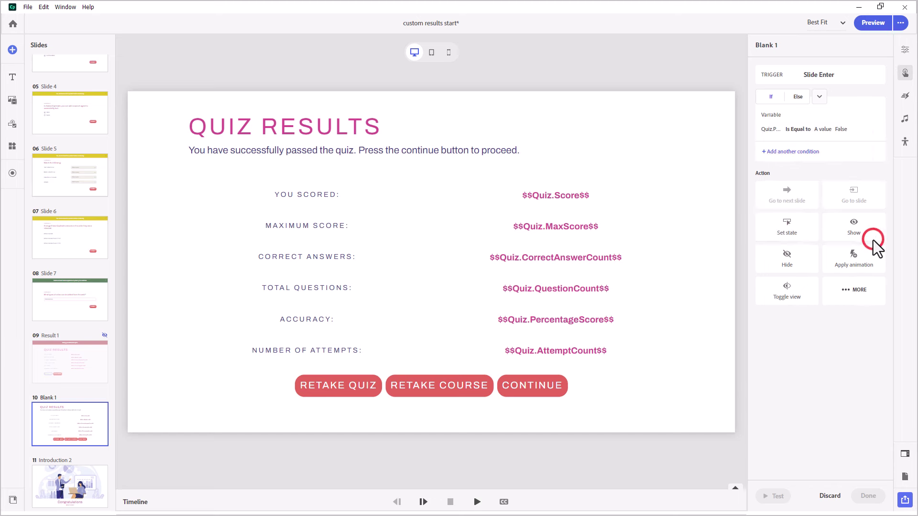
- Add an And condition requiring the system variable Quiz.AttemptCount to be greater than or equal to the value 3
{"action": "left_click", "coordinate": [791, 151]}
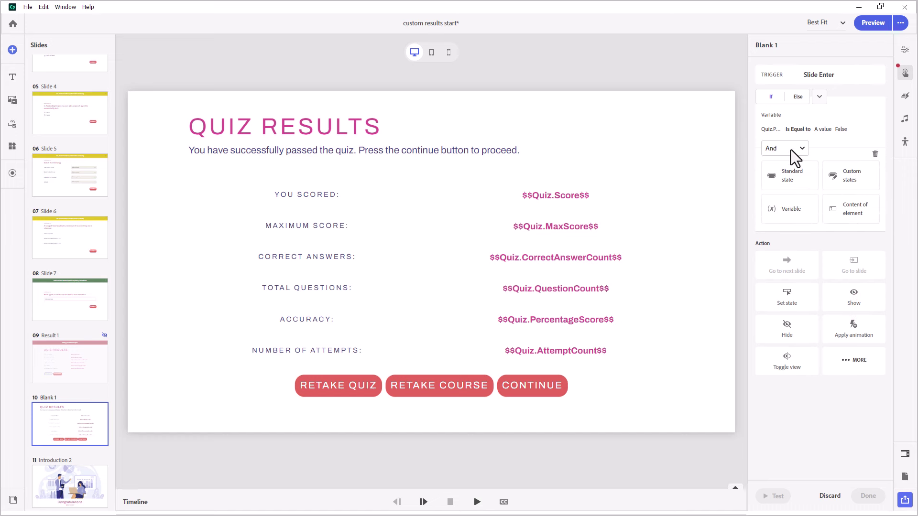
{"action": "left_click", "coordinate": [799, 212]}
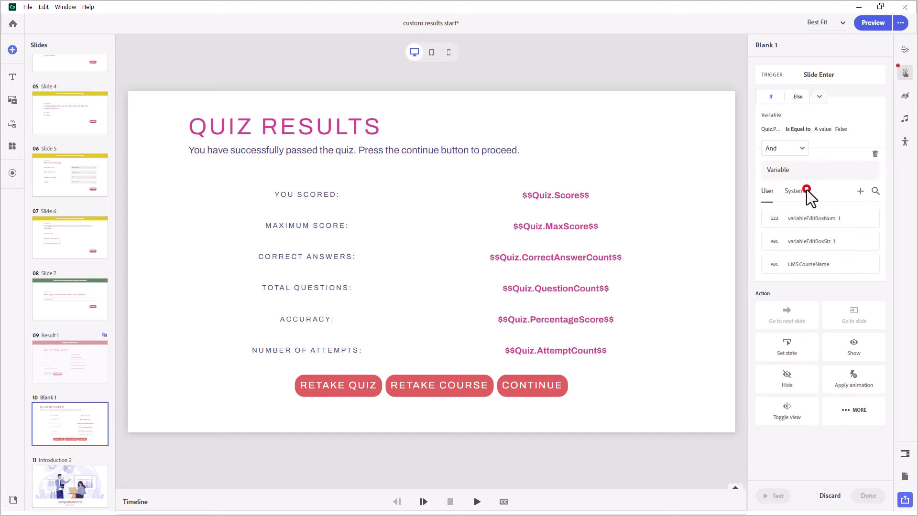
{"action": "left_click", "coordinate": [806, 191]}
{"action": "left_click", "coordinate": [875, 192]}
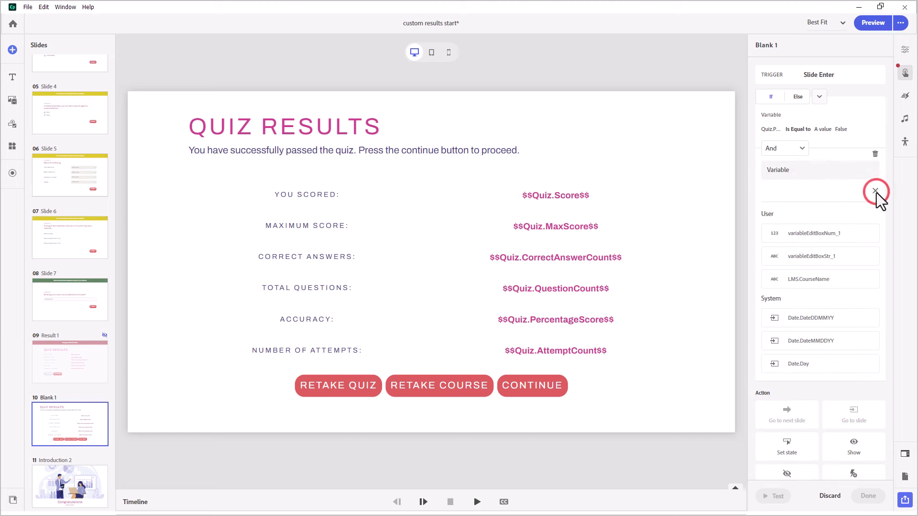
{"action": "type", "text": "quiz"}
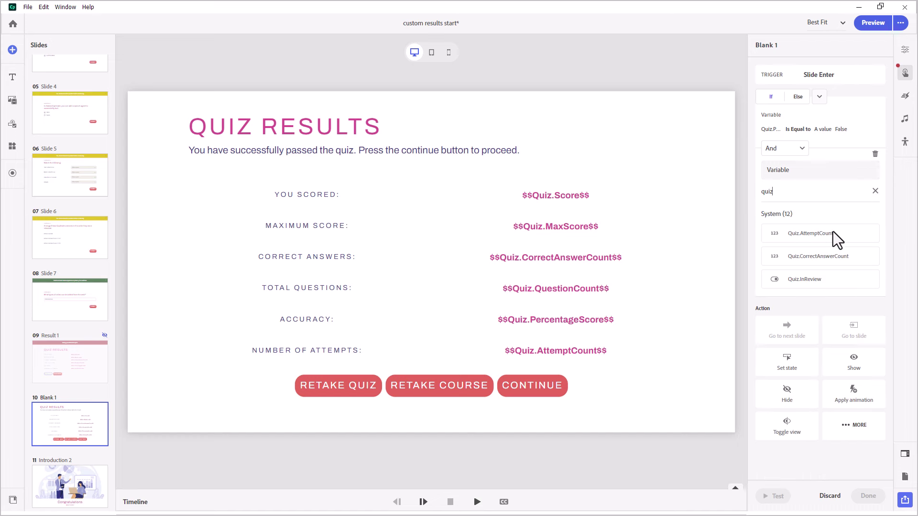
{"action": "left_click", "coordinate": [832, 231]}
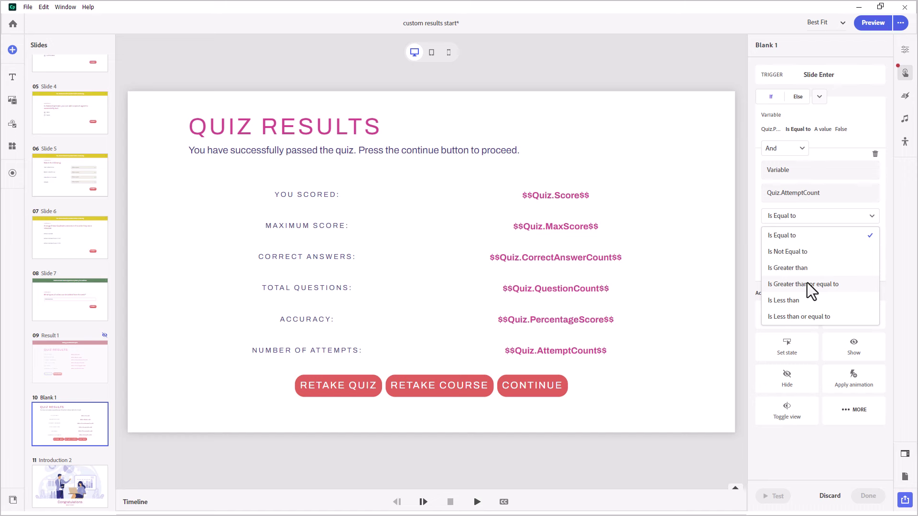
{"action": "left_click", "coordinate": [807, 284]}
{"action": "left_click", "coordinate": [799, 242]}
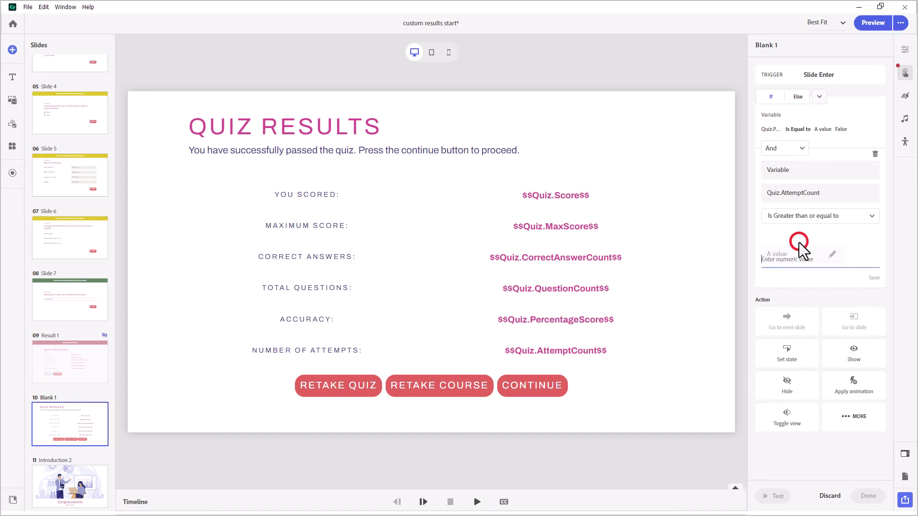
{"action": "type", "text": "3"}
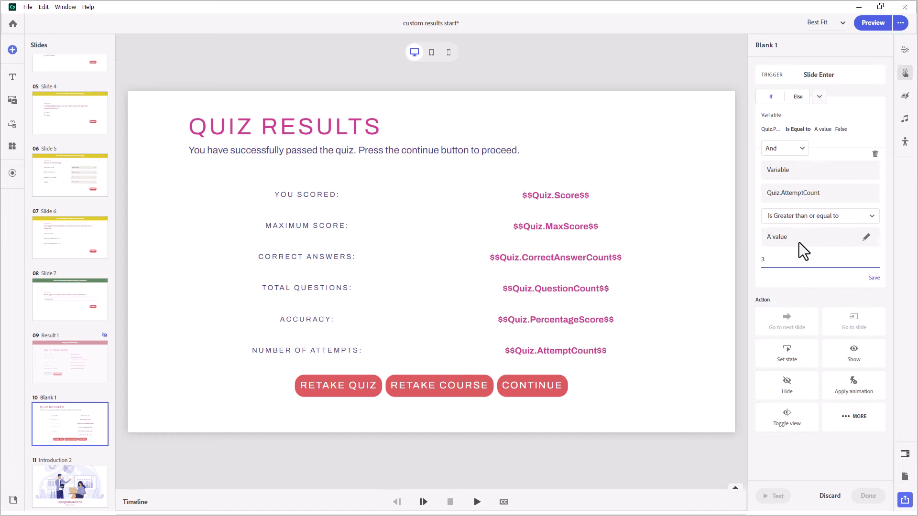
{"action": "left_click", "coordinate": [875, 280]}
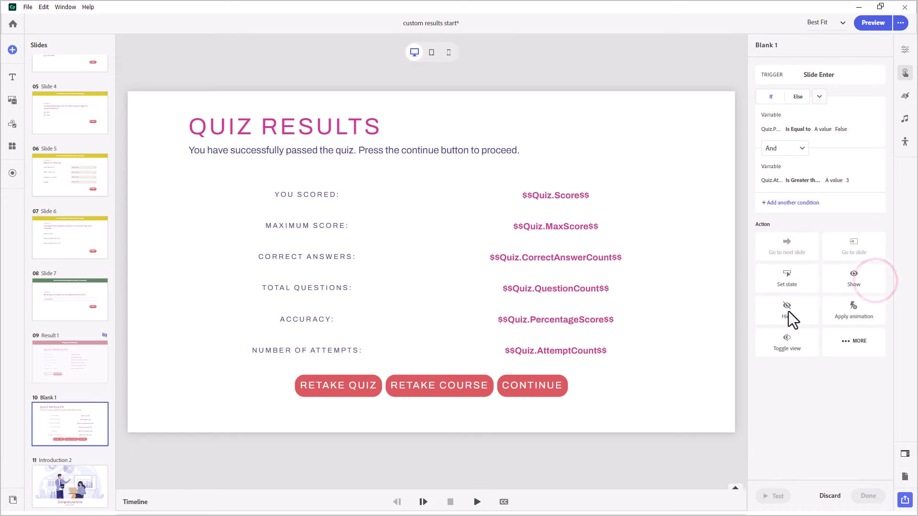
- Add a Hide action for retake_button, retake_course and continue_button under the third condition, with its state reset on slide revisit
{"action": "left_click", "coordinate": [788, 312]}
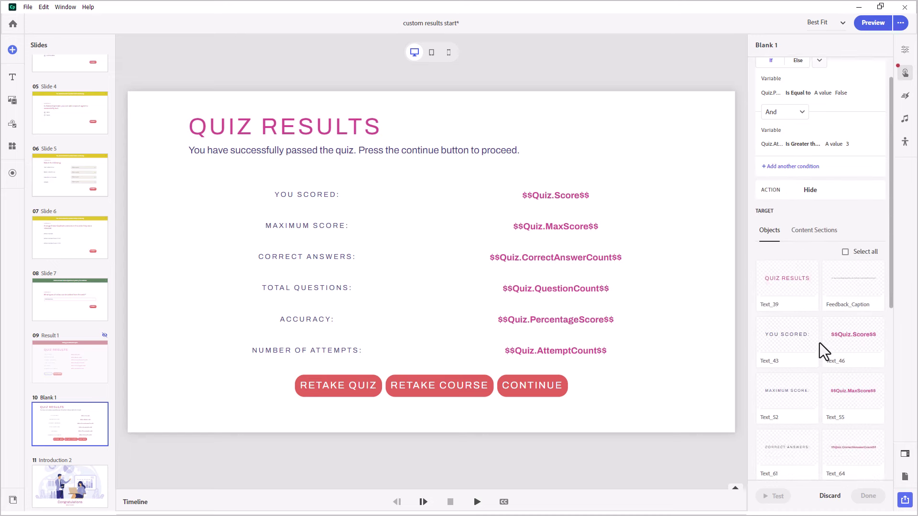
{"action": "scroll", "coordinate": [820, 343], "scroll_direction": "down", "scroll_amount": 8}
{"action": "left_click", "coordinate": [803, 357]}
{"action": "left_click", "coordinate": [845, 360]}
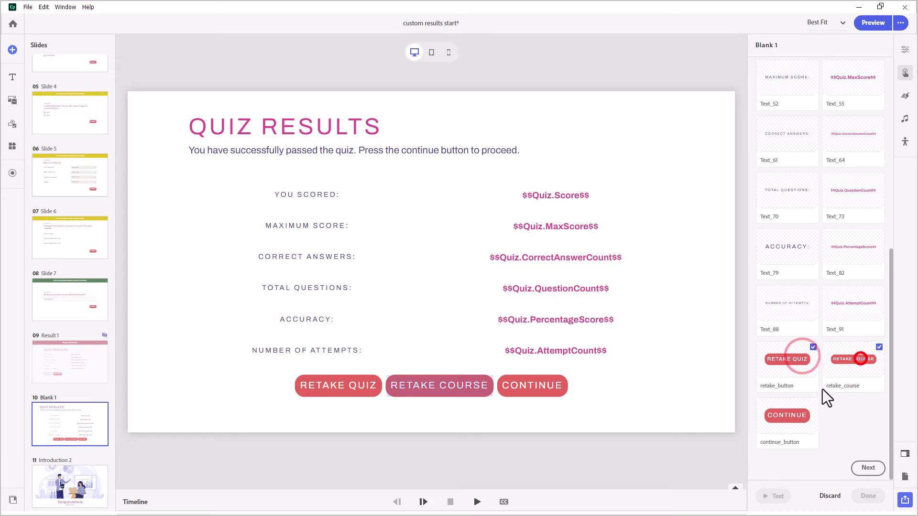
{"action": "left_click", "coordinate": [792, 417]}
{"action": "left_click", "coordinate": [876, 466]}
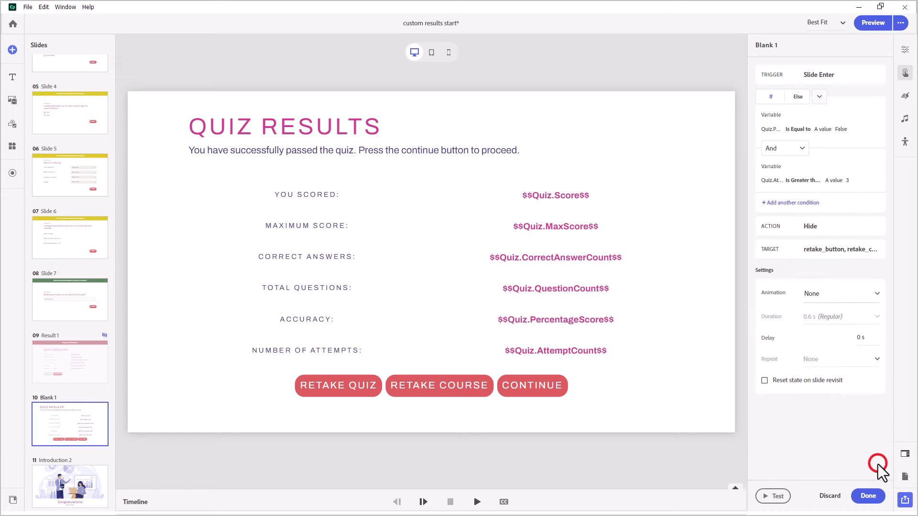
{"action": "left_click", "coordinate": [772, 380]}
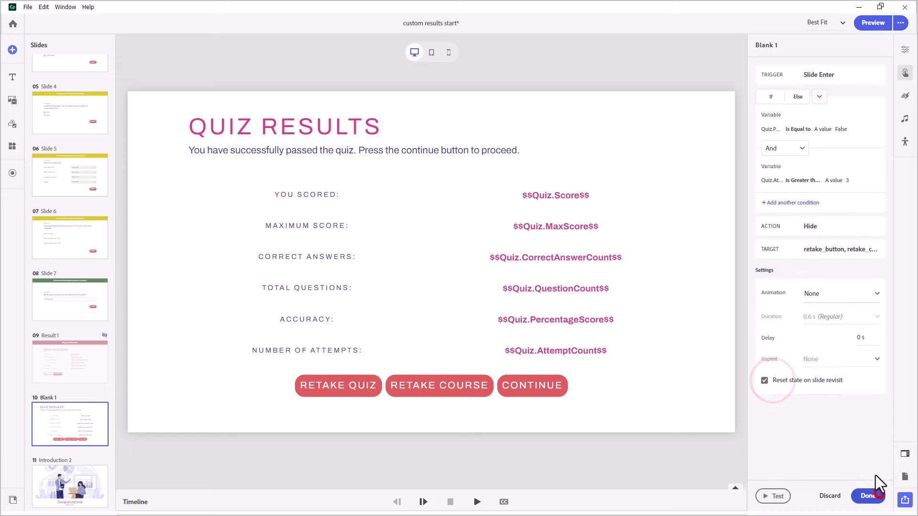
{"action": "left_click", "coordinate": [876, 495]}
- Add a second action under the third condition that sets Feedback_Caption to the out_of_tries state, with its state reset on slide revisit
{"action": "scroll", "coordinate": [822, 353], "scroll_direction": "down", "scroll_amount": 3}
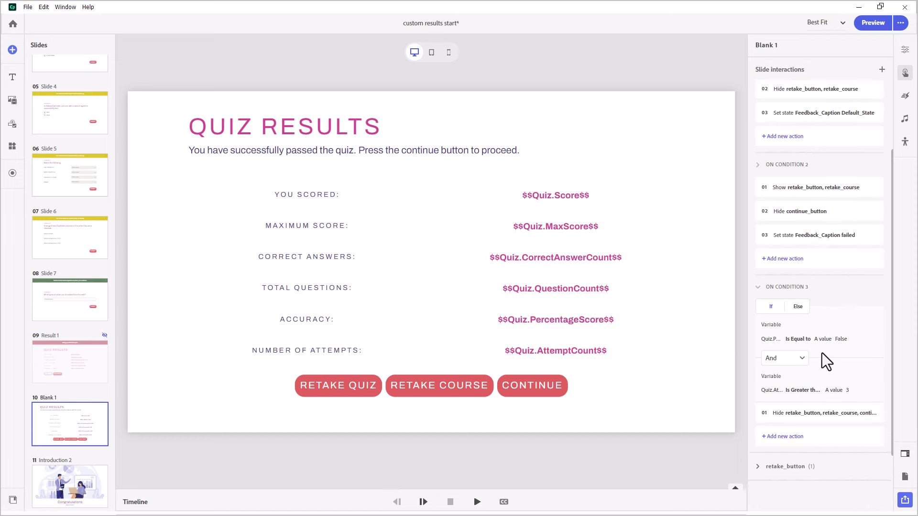
{"action": "left_click", "coordinate": [793, 390]}
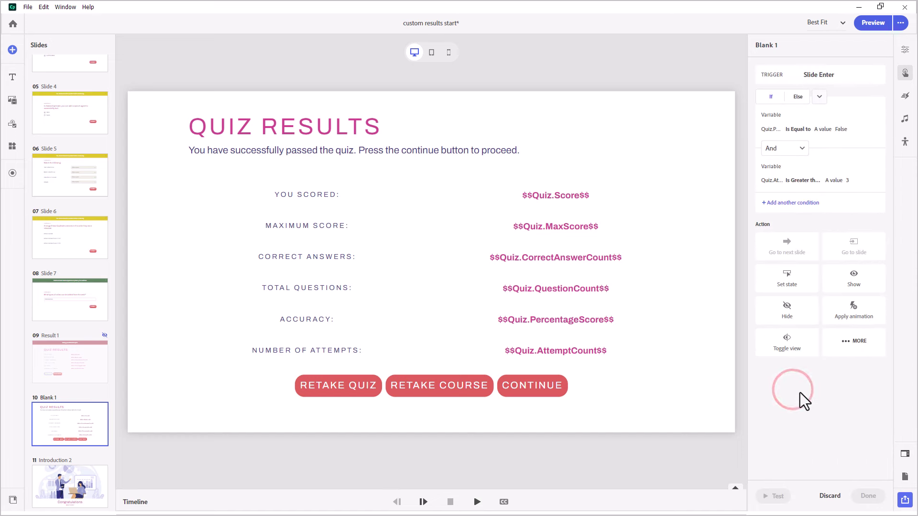
{"action": "left_click", "coordinate": [792, 274]}
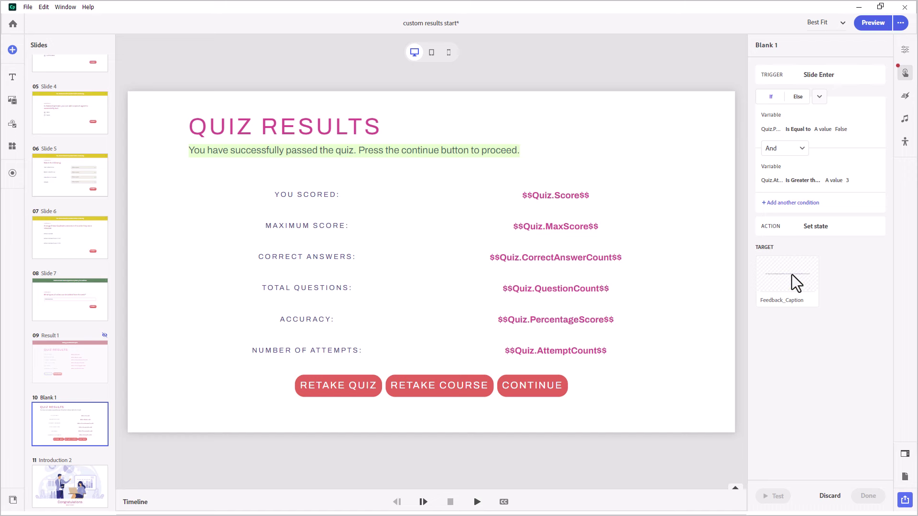
{"action": "left_click", "coordinate": [791, 274]}
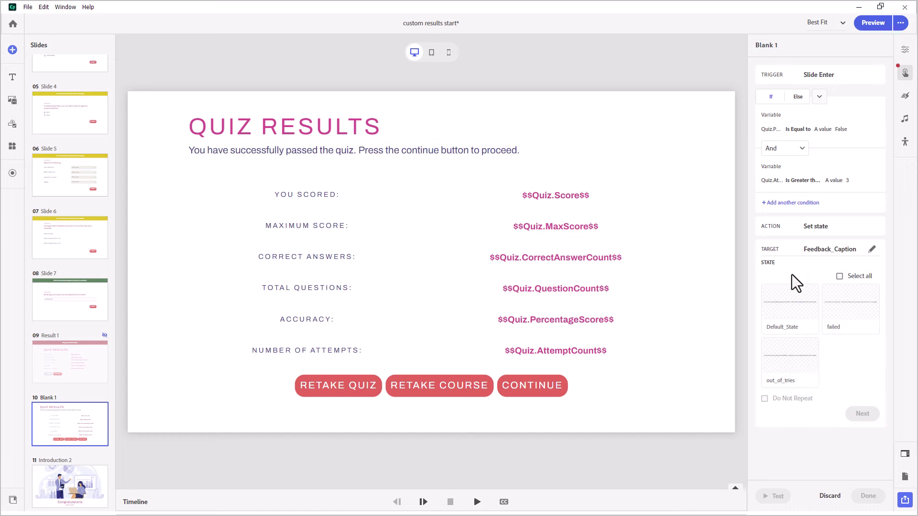
{"action": "left_click", "coordinate": [778, 365]}
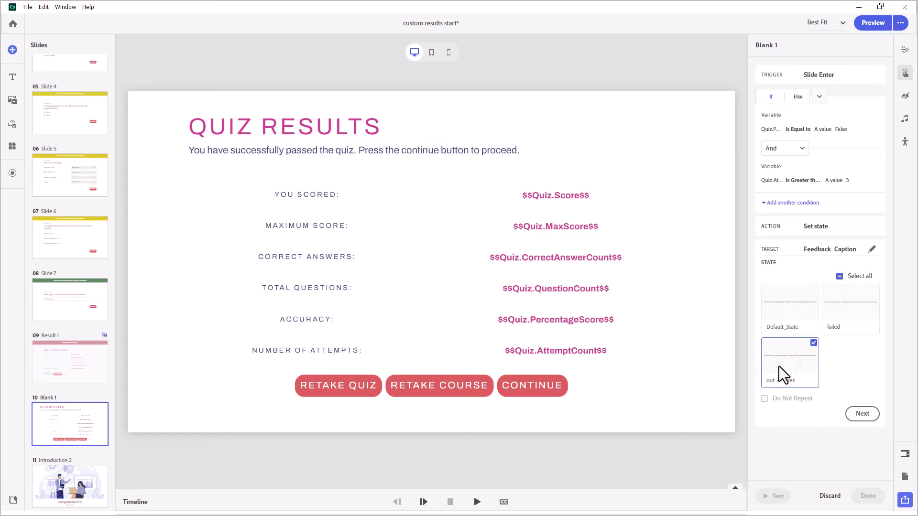
{"action": "left_click", "coordinate": [862, 414]}
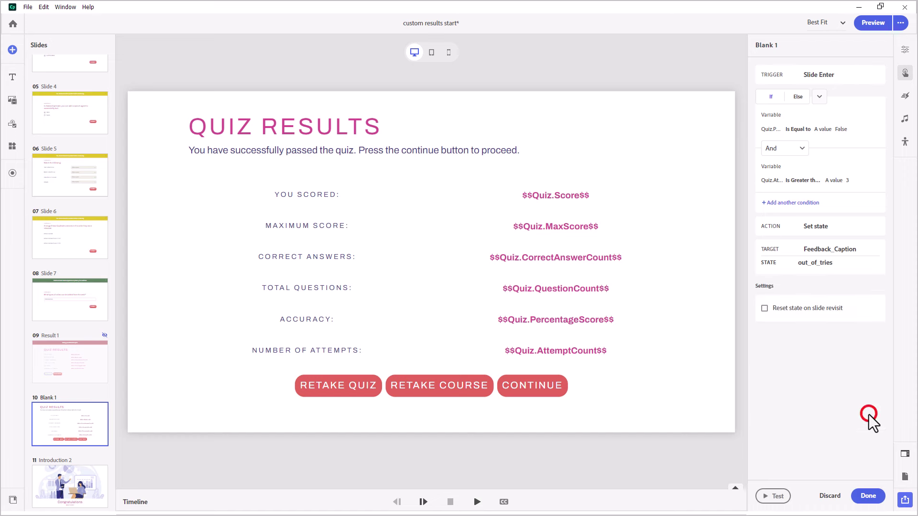
{"action": "left_click", "coordinate": [779, 308]}
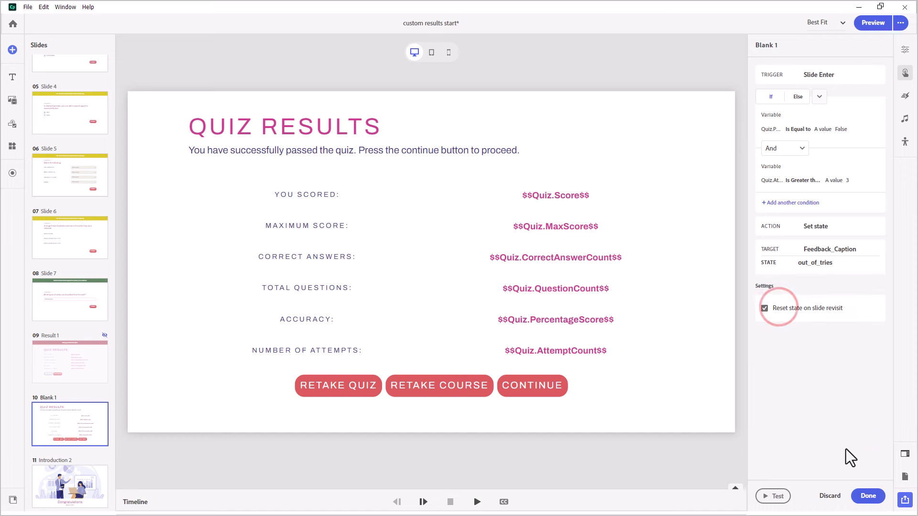
{"action": "left_click", "coordinate": [868, 497]}
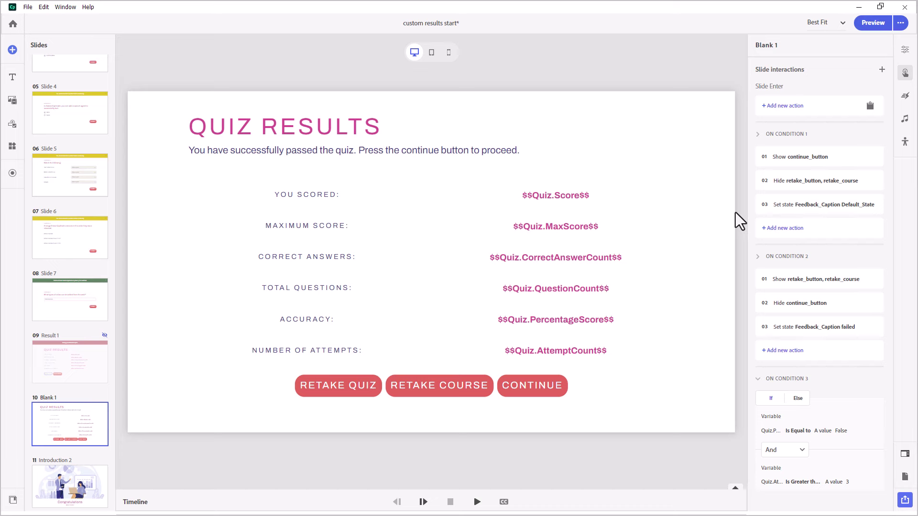
- Go back to the beginning of the project's slide list
{"action": "scroll", "coordinate": [47, 209], "scroll_direction": "up", "scroll_amount": 5}
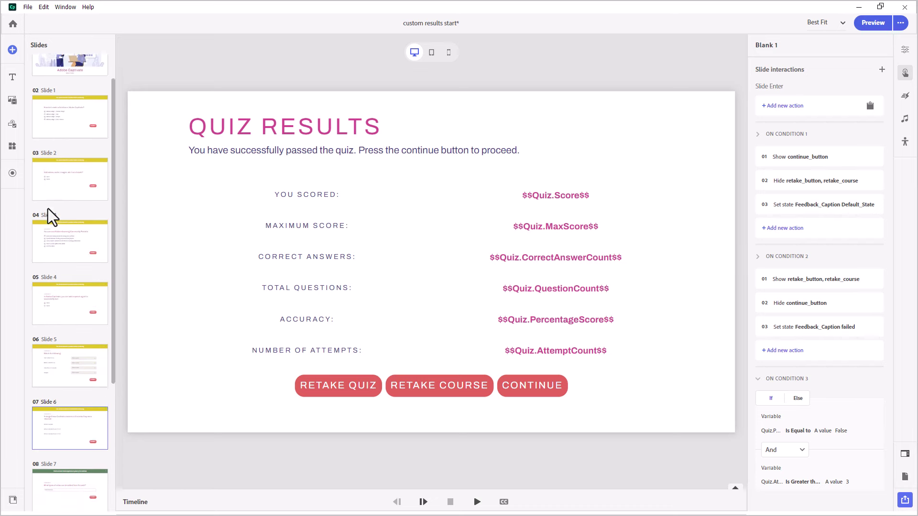